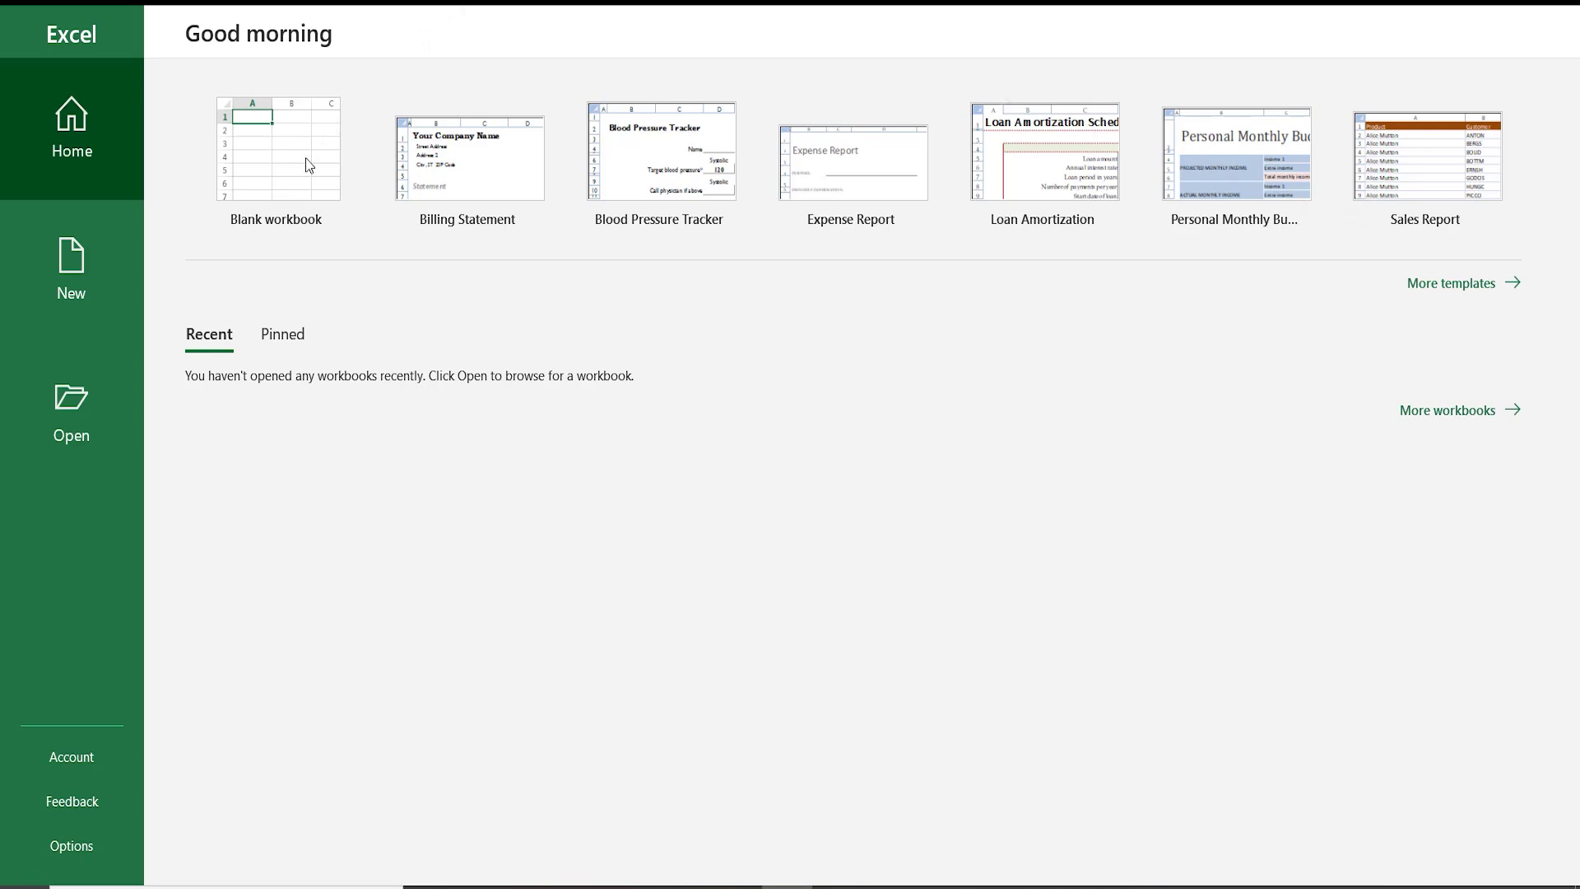
# - Start a new blank workbook from the Excel start screen
pyautogui.click(283, 162)
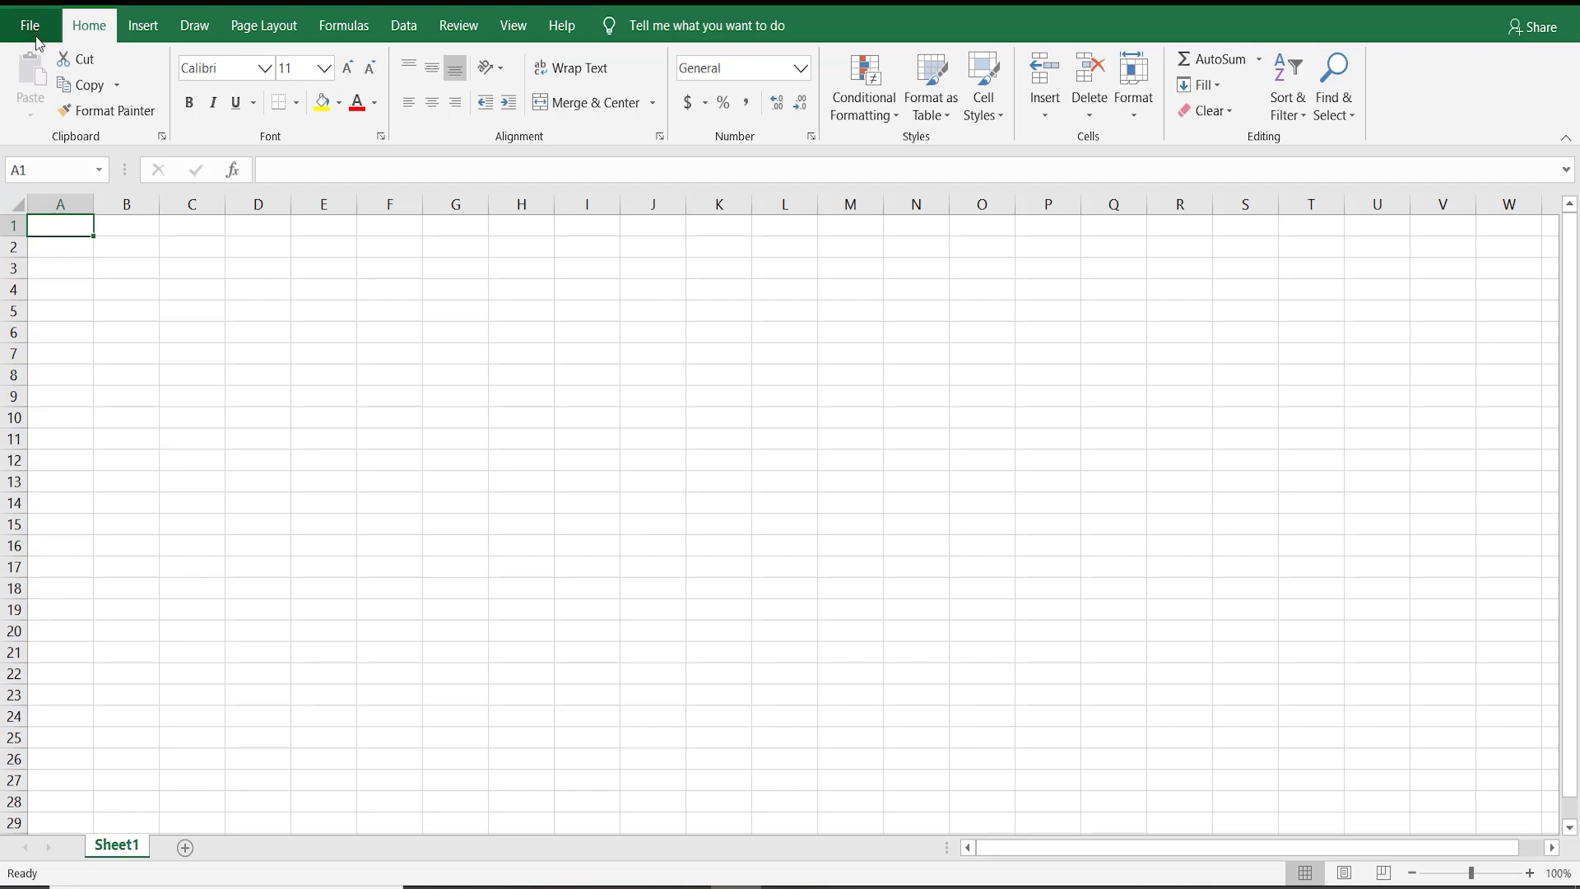
pyautogui.click(36, 41)
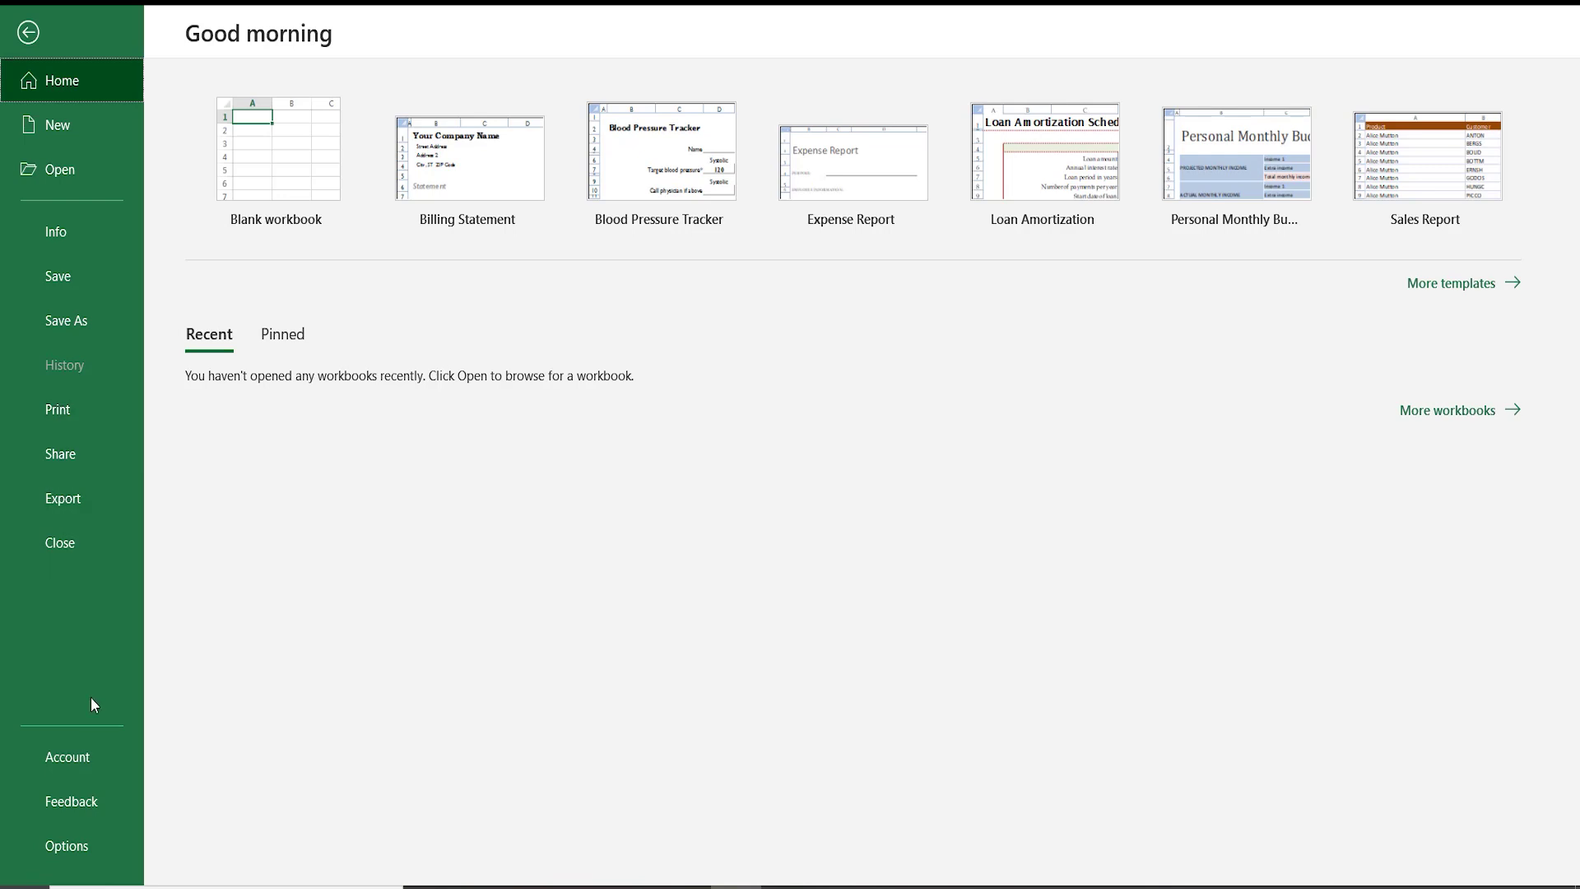
pyautogui.click(79, 777)
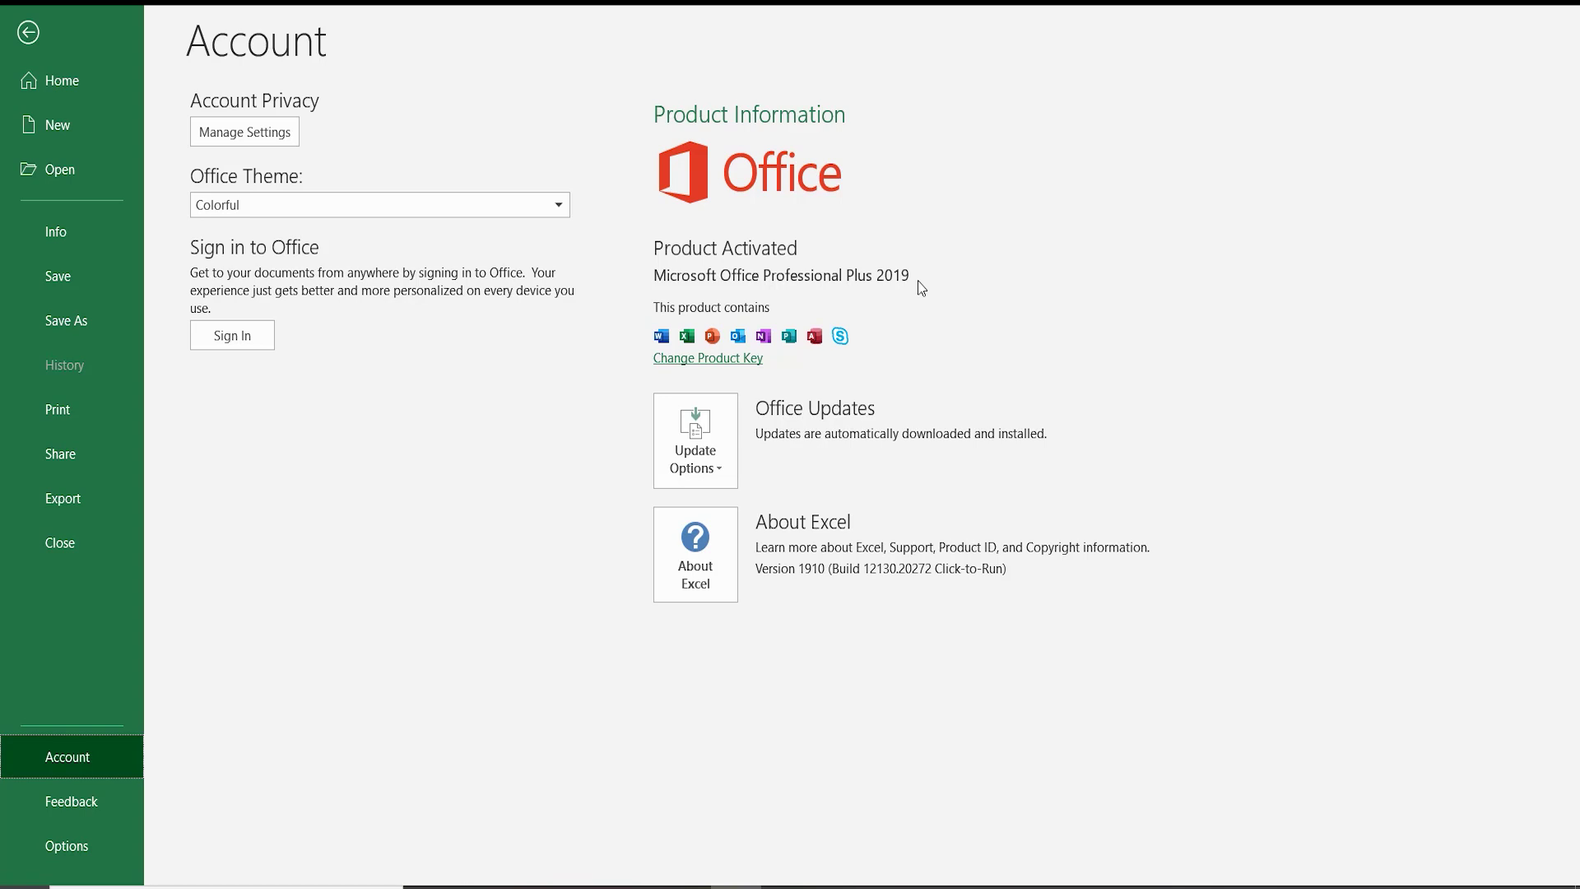
pyautogui.click(30, 35)
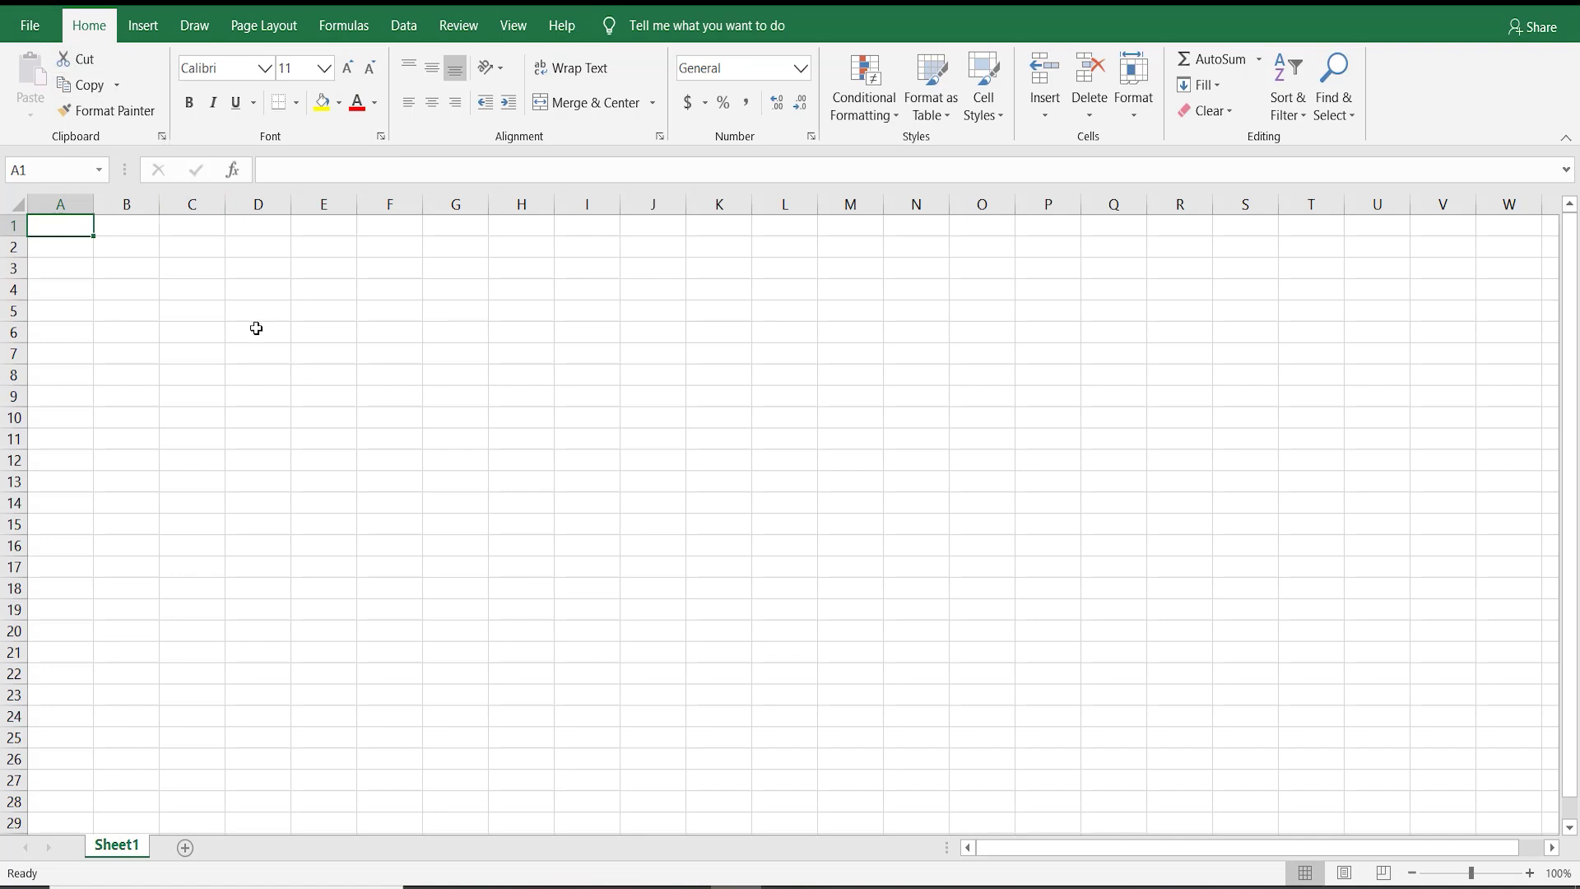
pyautogui.click(256, 328)
pyautogui.click(522, 321)
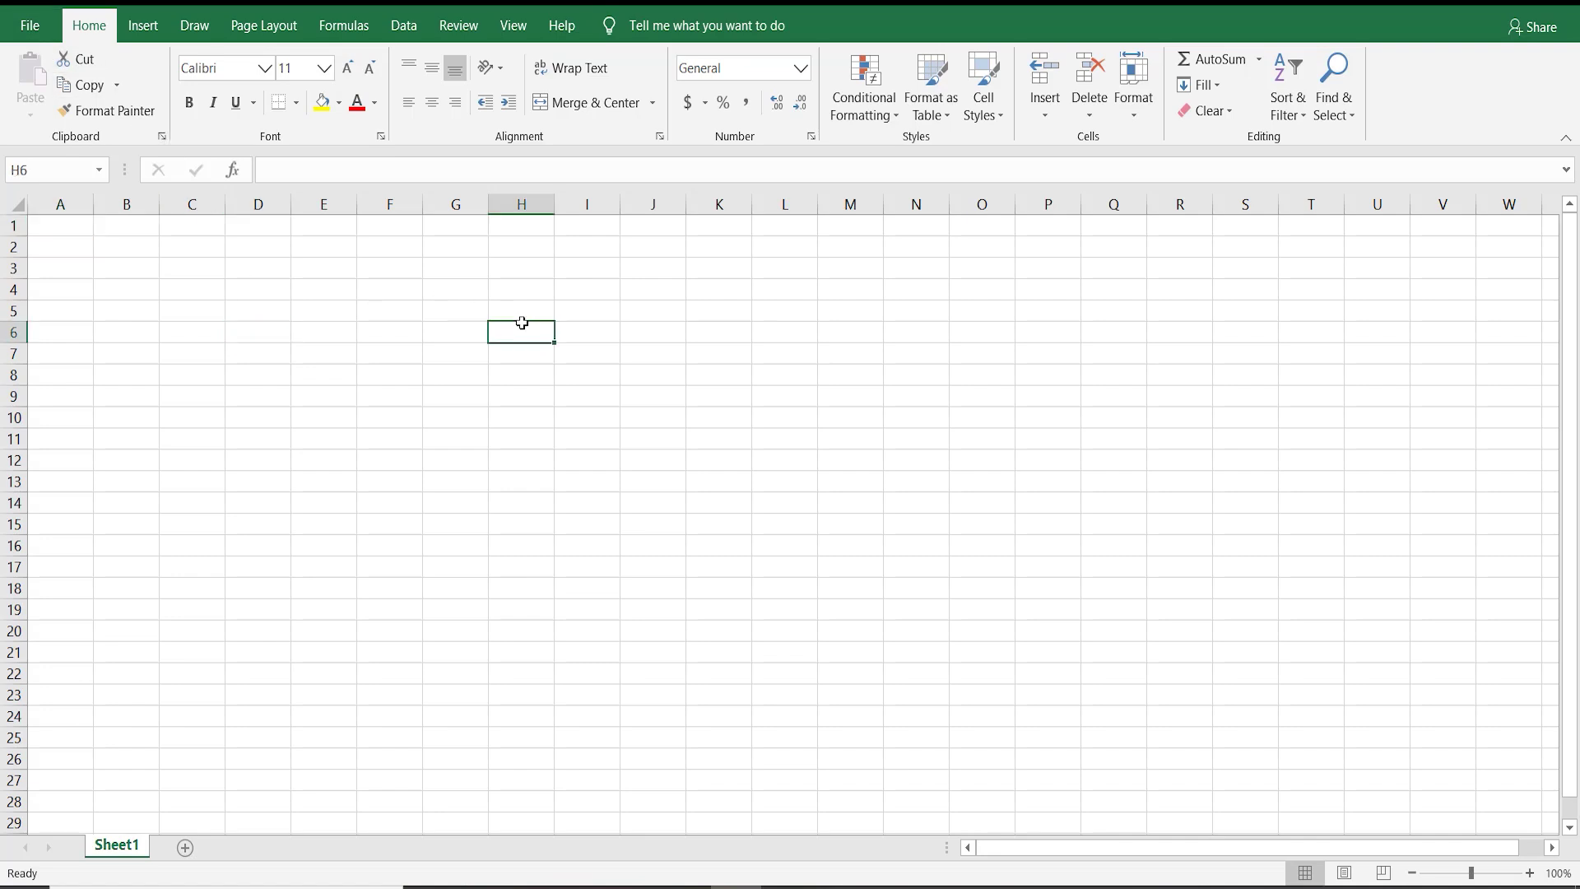
pyautogui.click(656, 287)
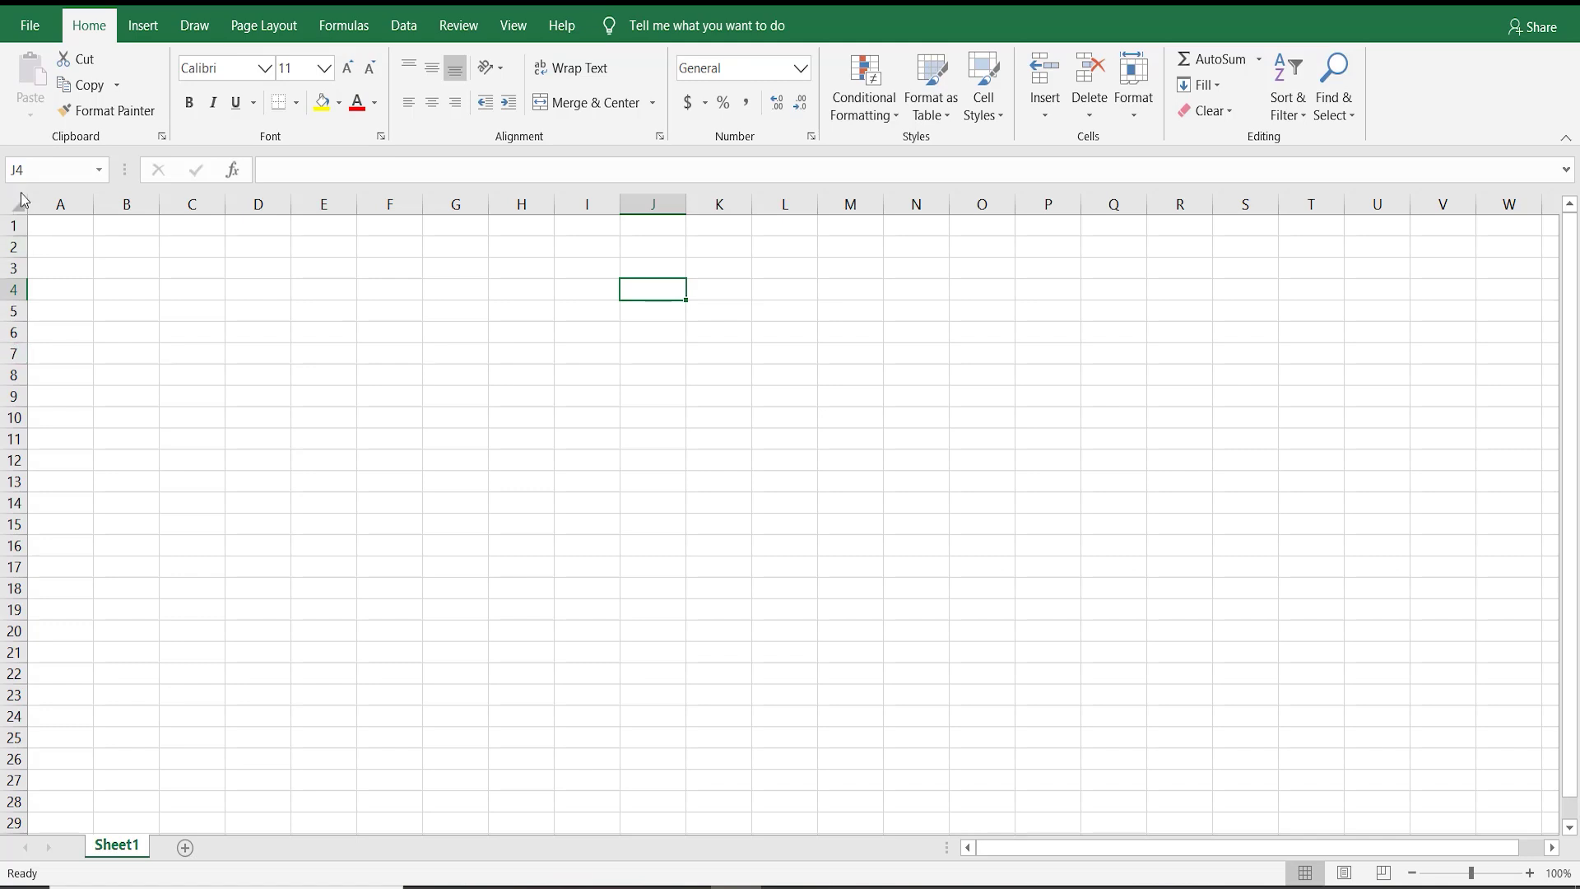
pyautogui.click(116, 225)
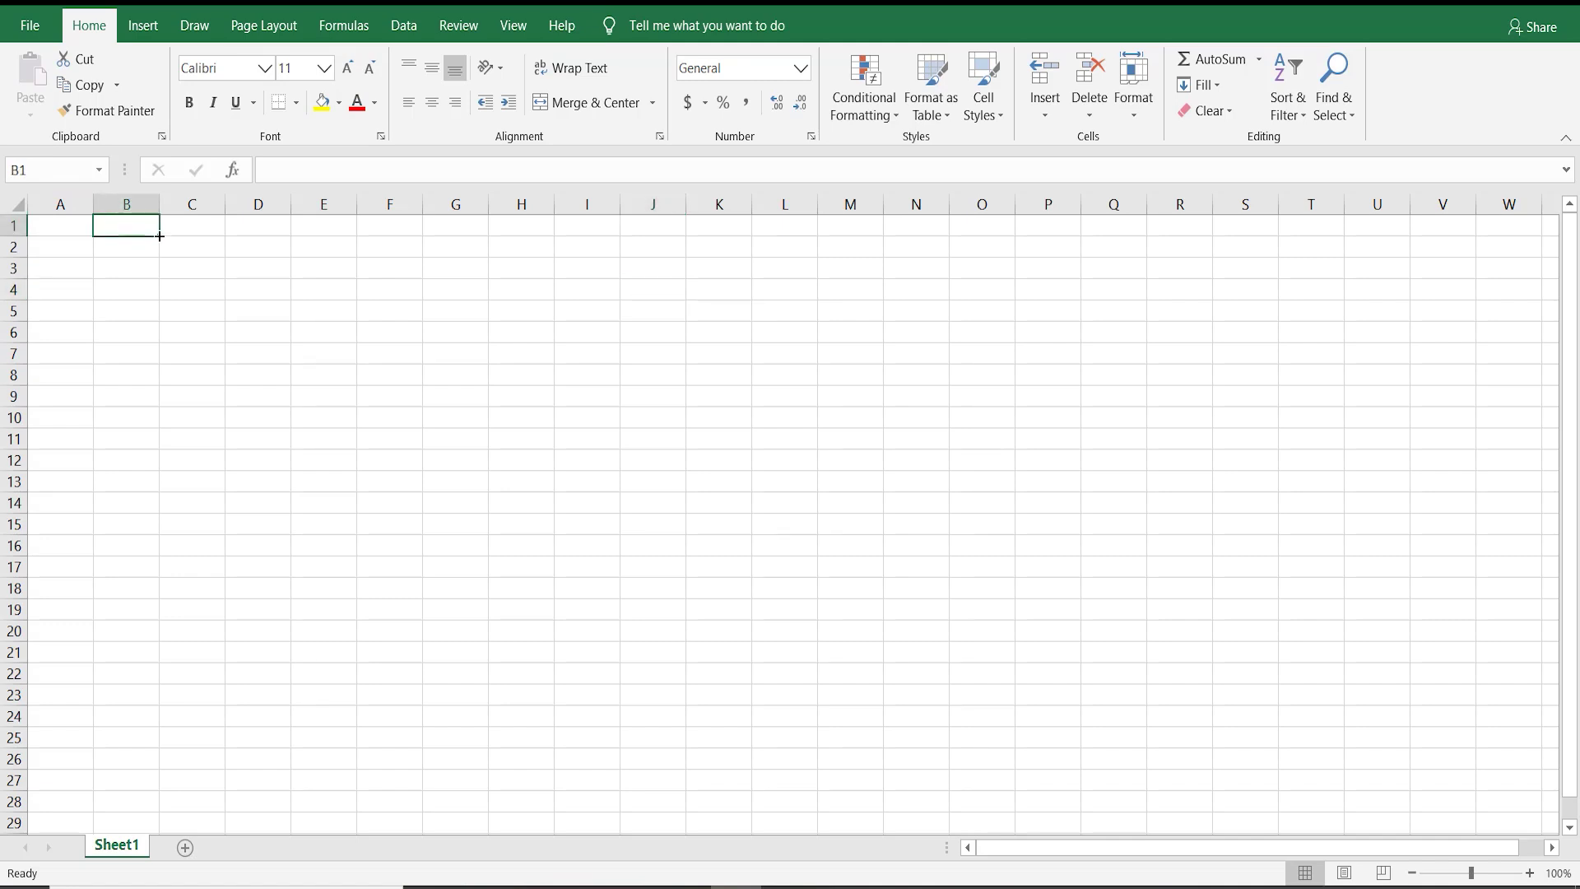
pyautogui.moveTo(159, 236); pyautogui.dragTo(181, 837)
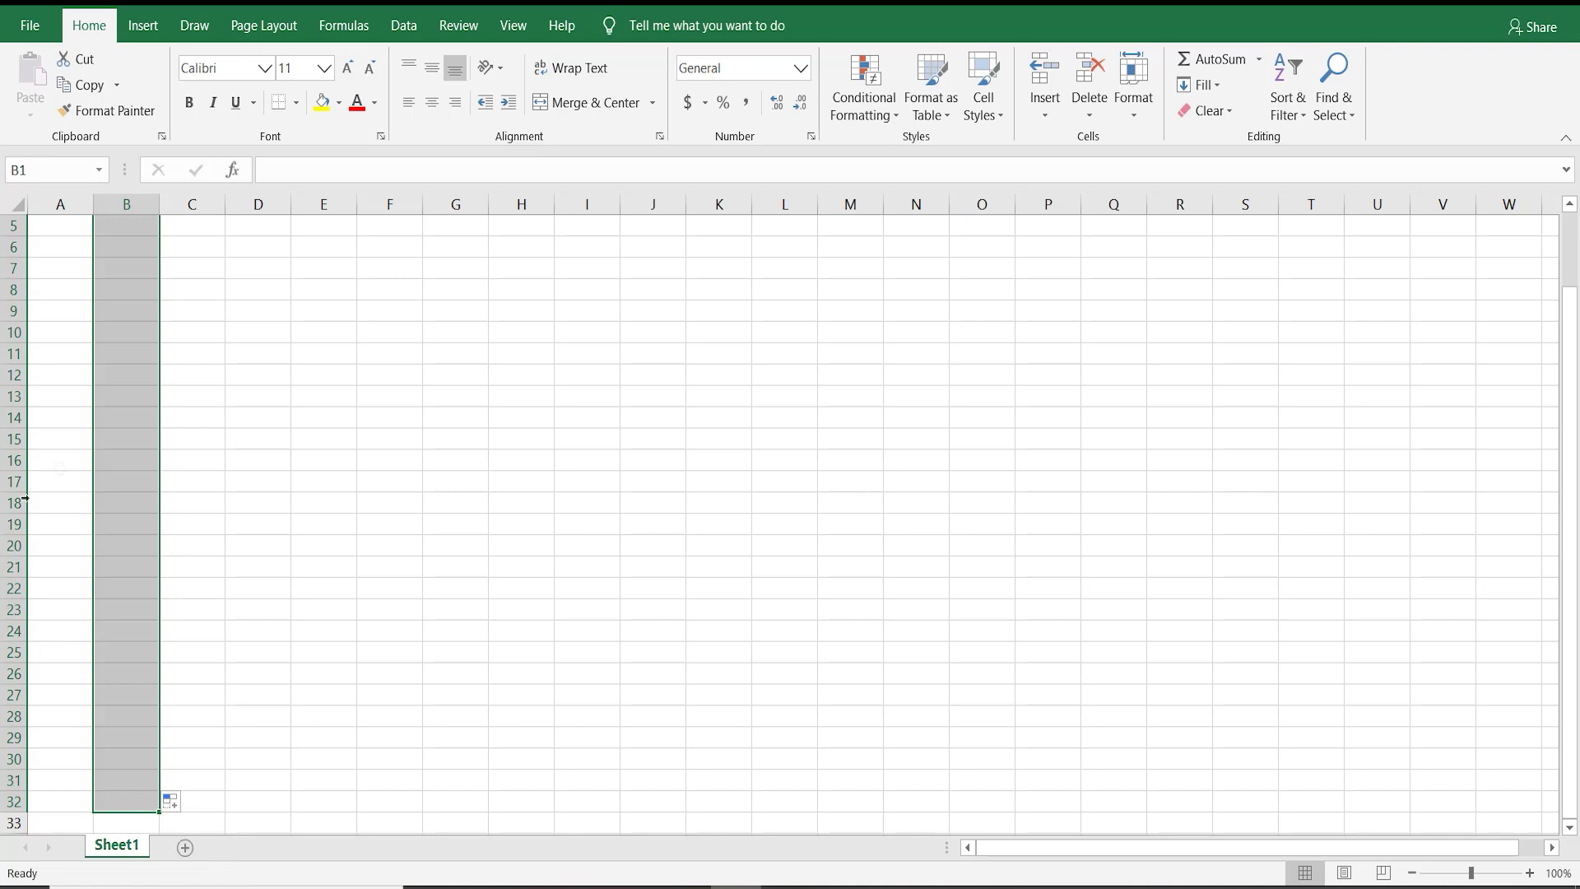
pyautogui.click(228, 316)
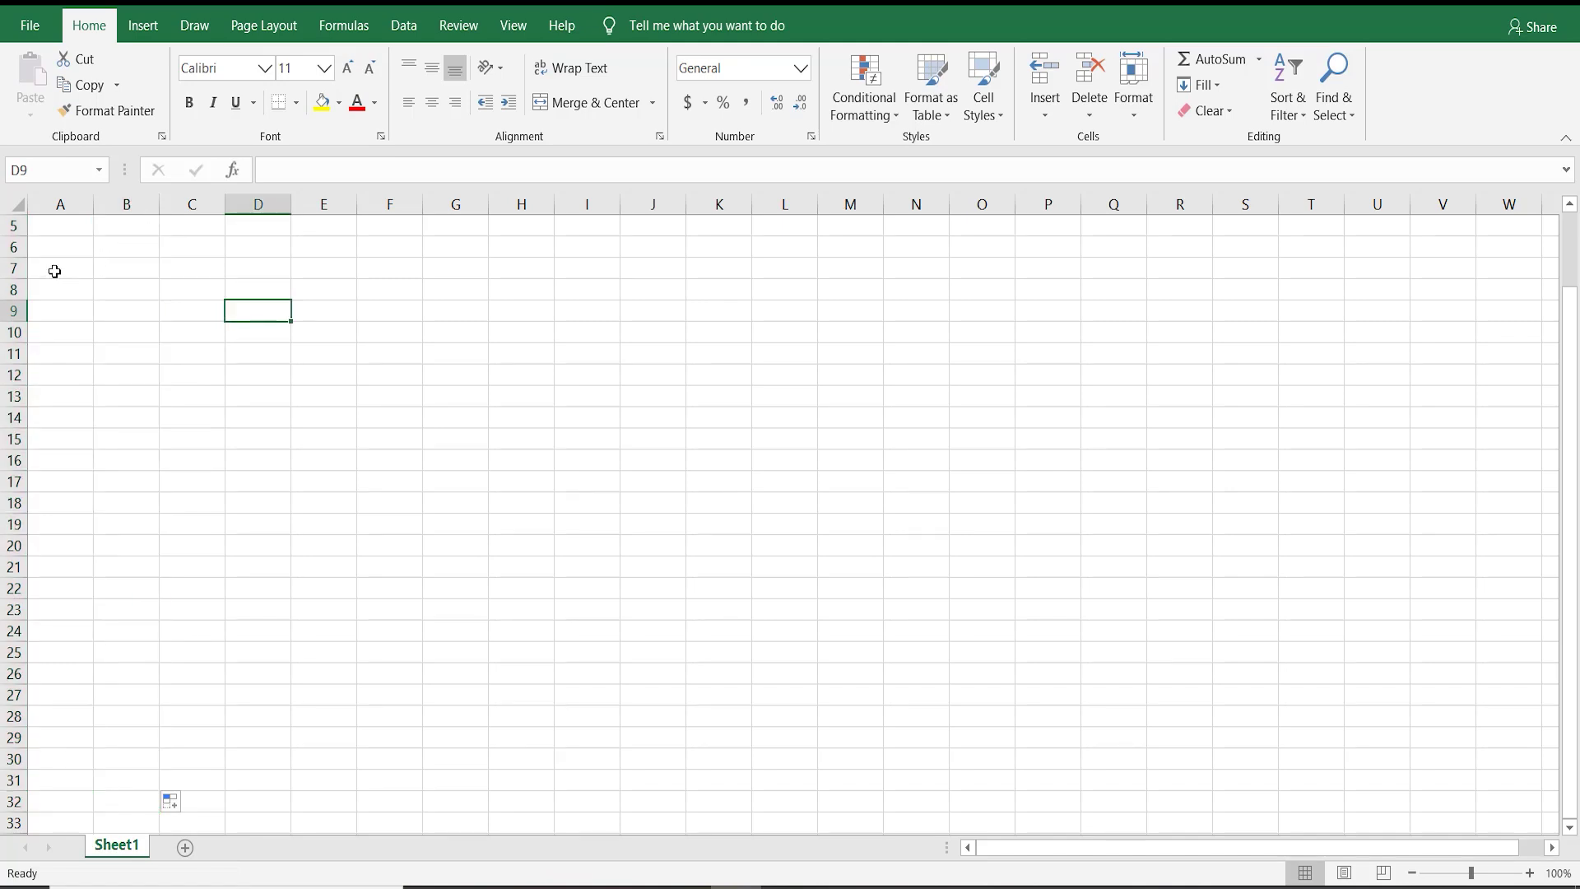
pyautogui.click(61, 267)
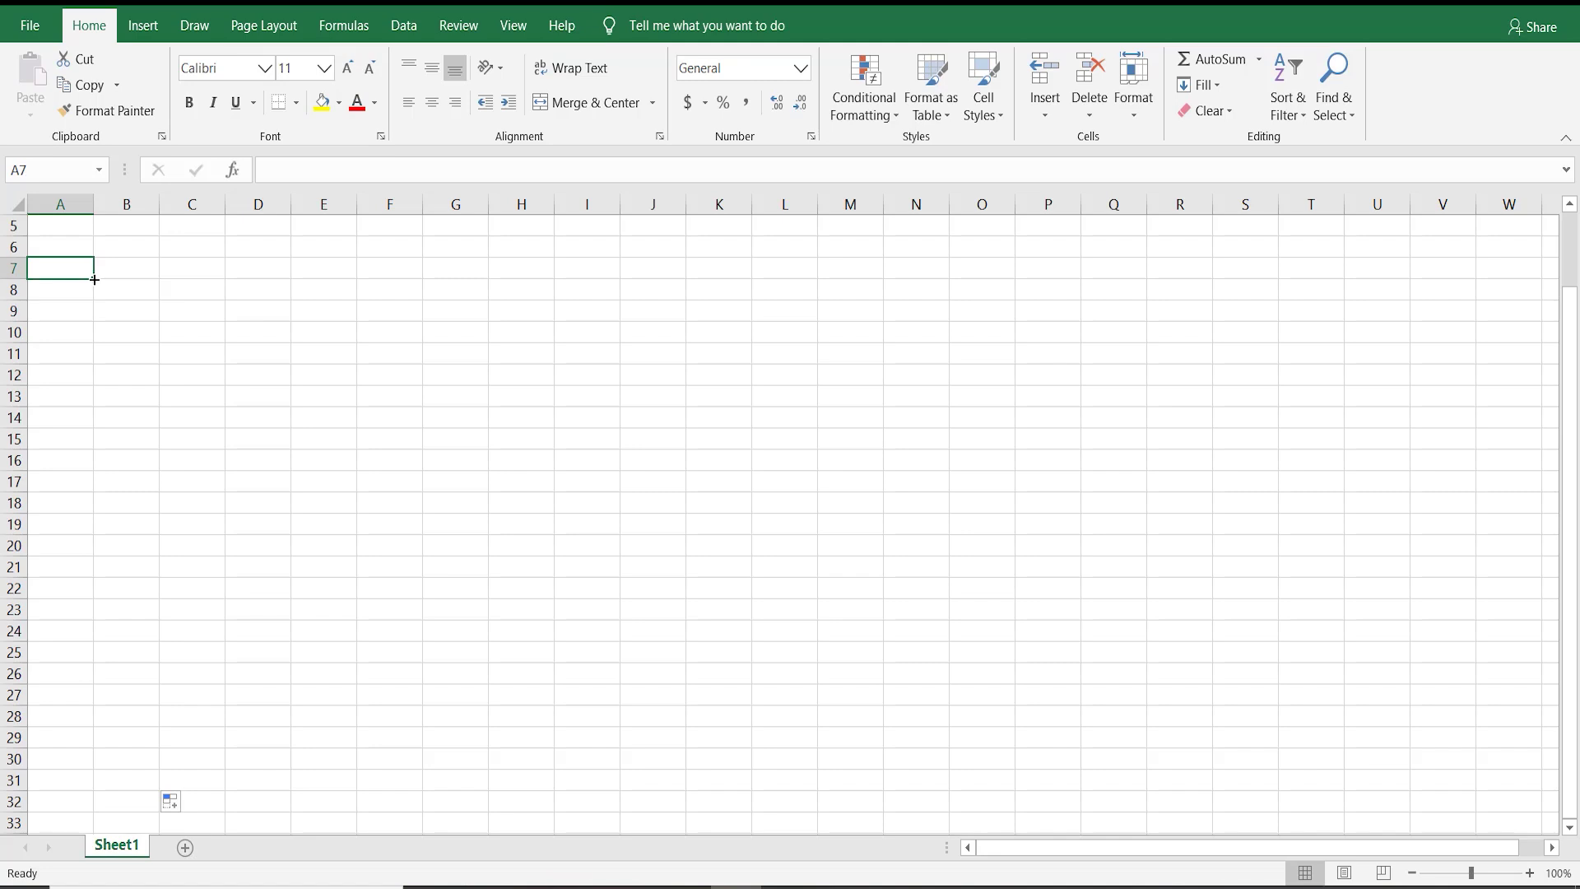
pyautogui.moveTo(94, 279)
pyautogui.mouseDown()
pyautogui.moveTo(568, 257)
pyautogui.moveTo(849, 265)
pyautogui.mouseUp()
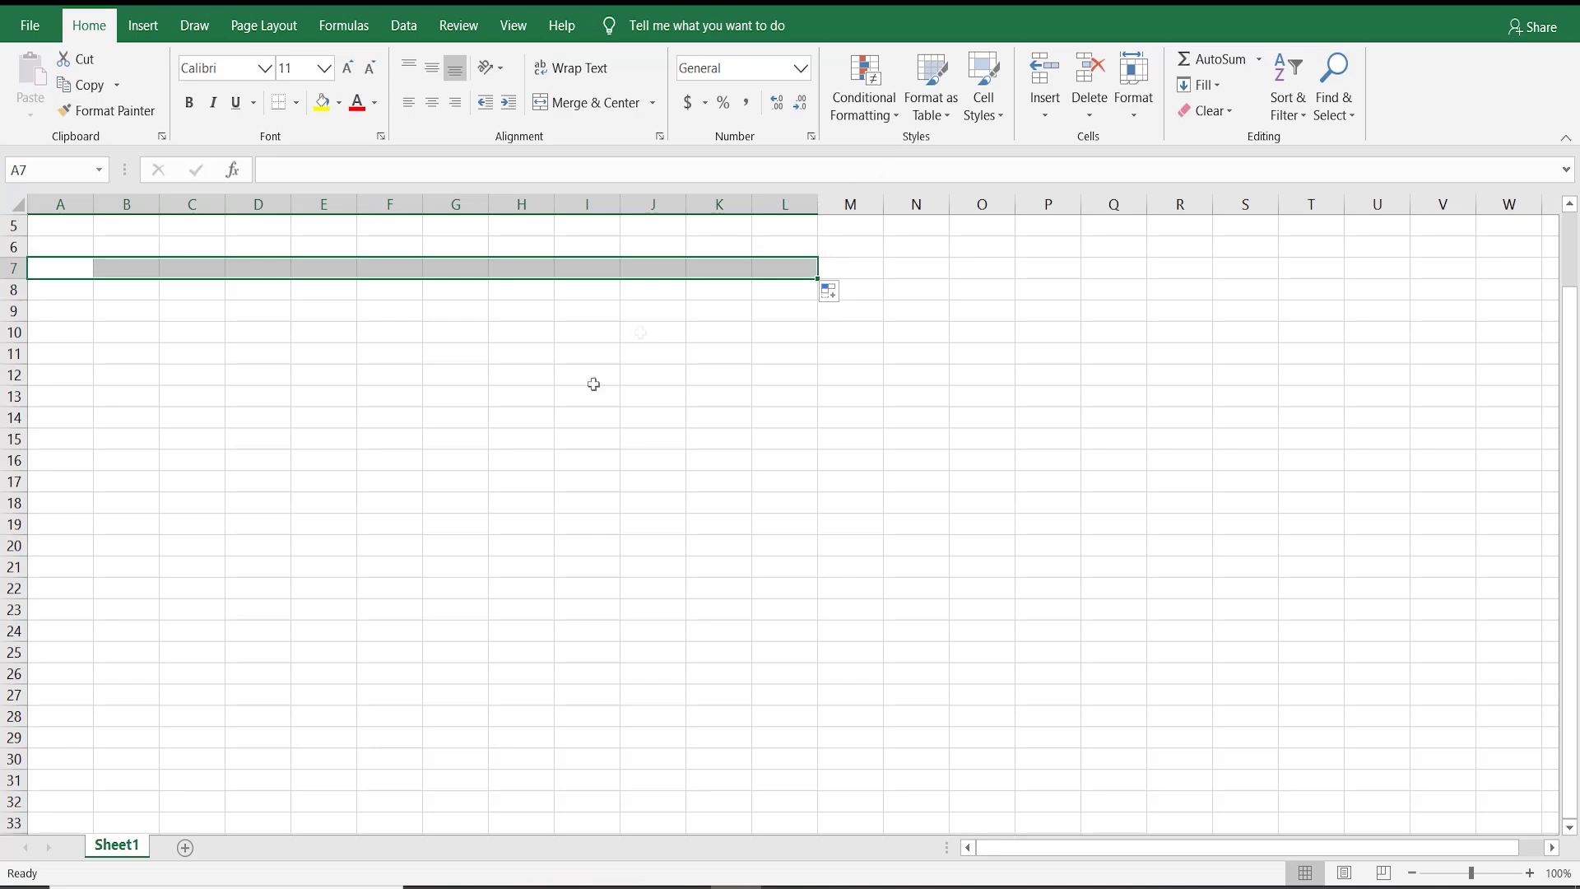
pyautogui.click(586, 543)
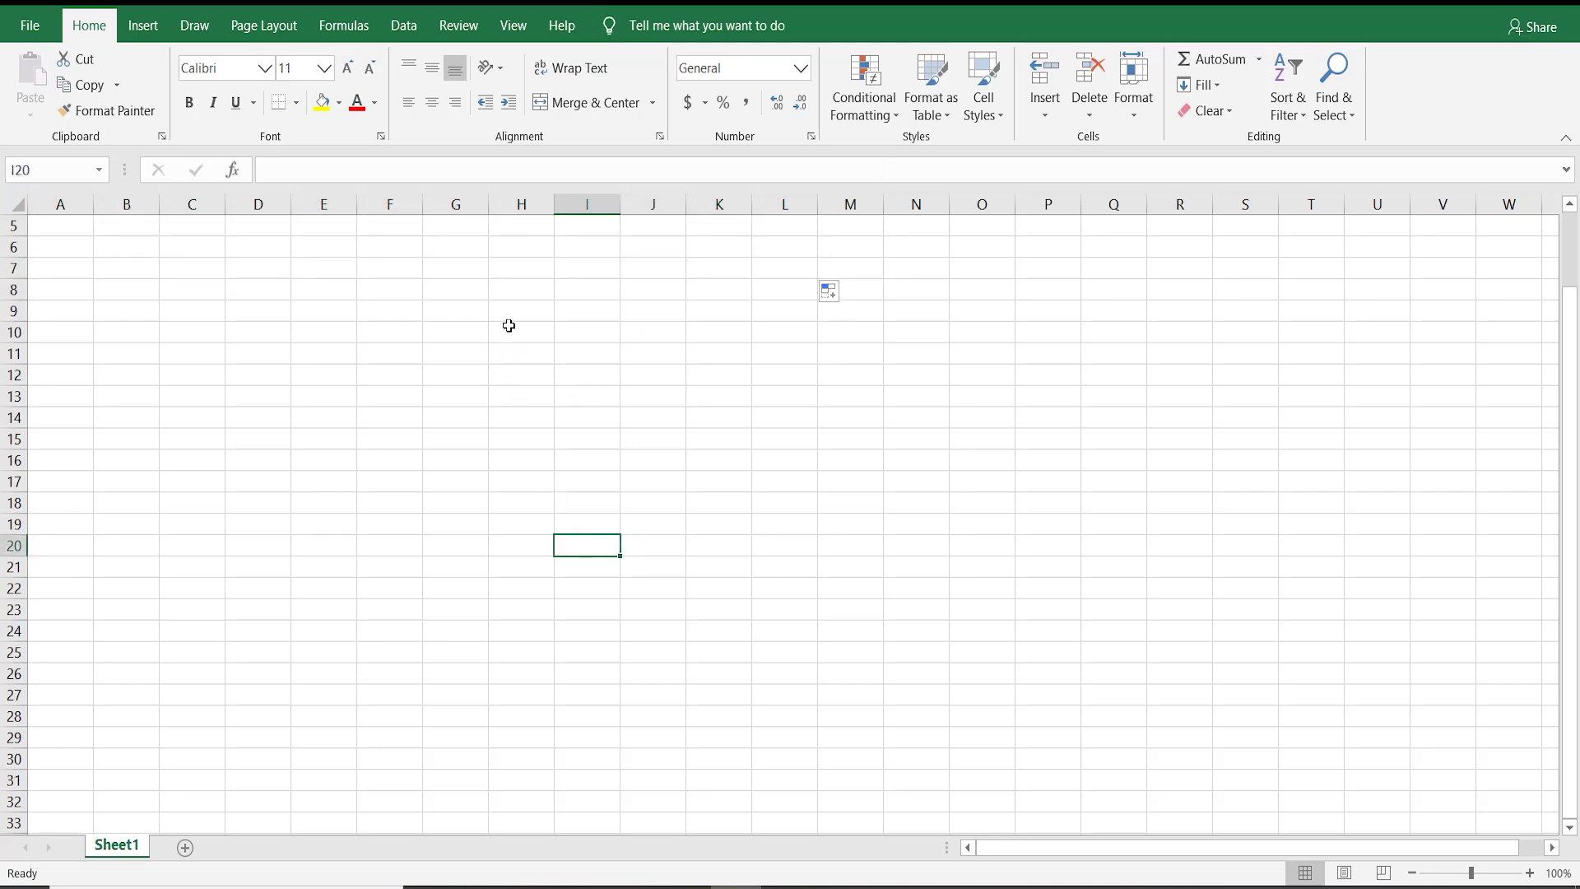
pyautogui.press('Up')
pyautogui.press('Up')
pyautogui.press('Up')
pyautogui.press('Up')
pyautogui.press('Up')
pyautogui.press('Up')
pyautogui.press('Up')
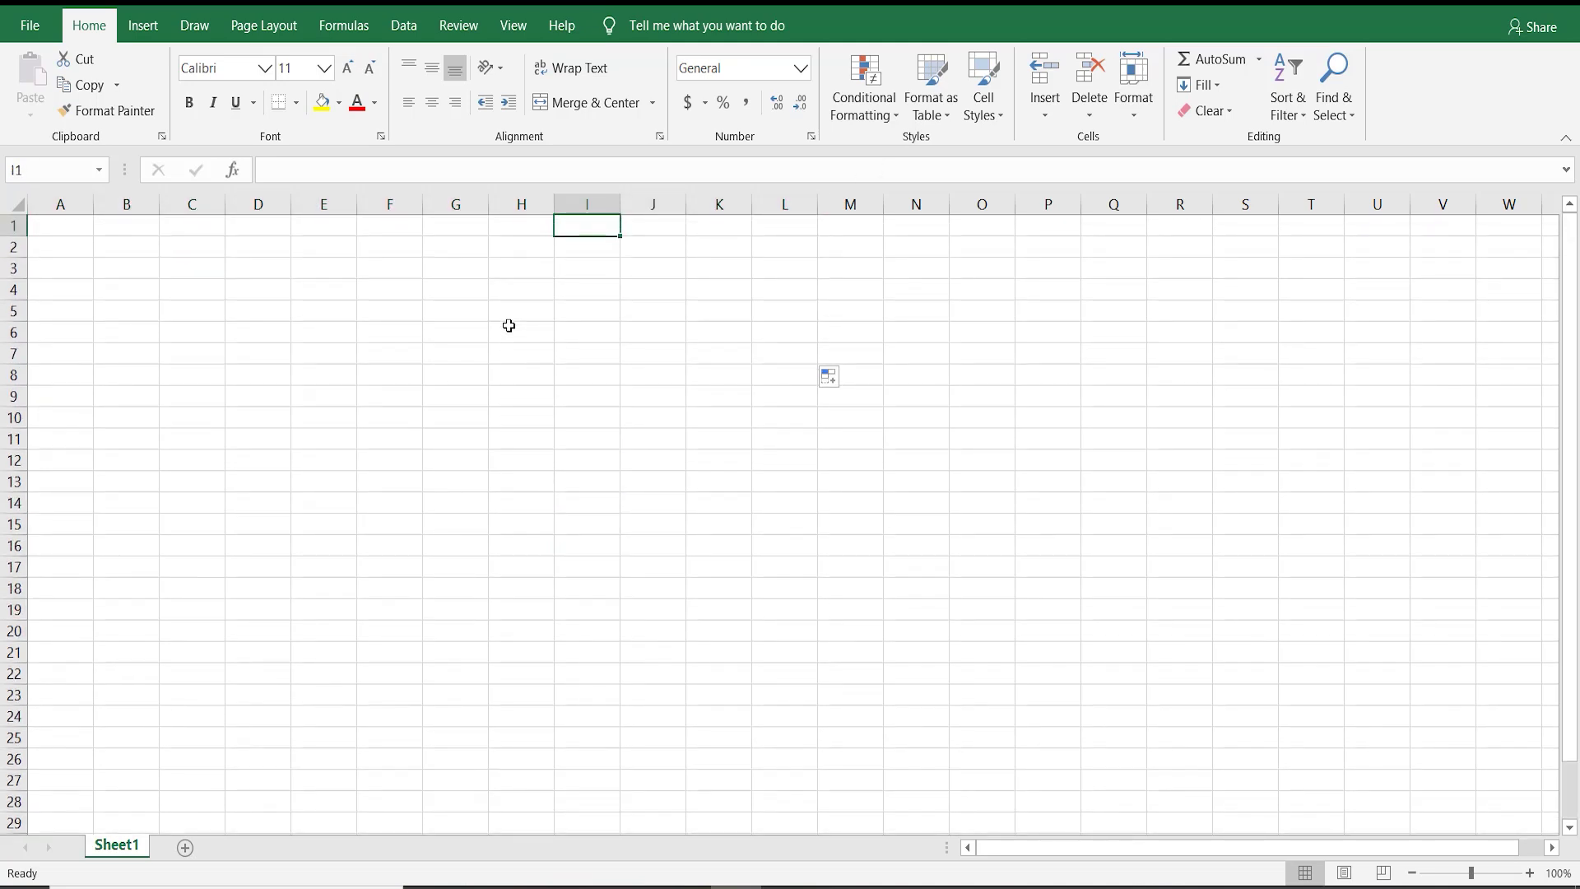
pyautogui.click(595, 335)
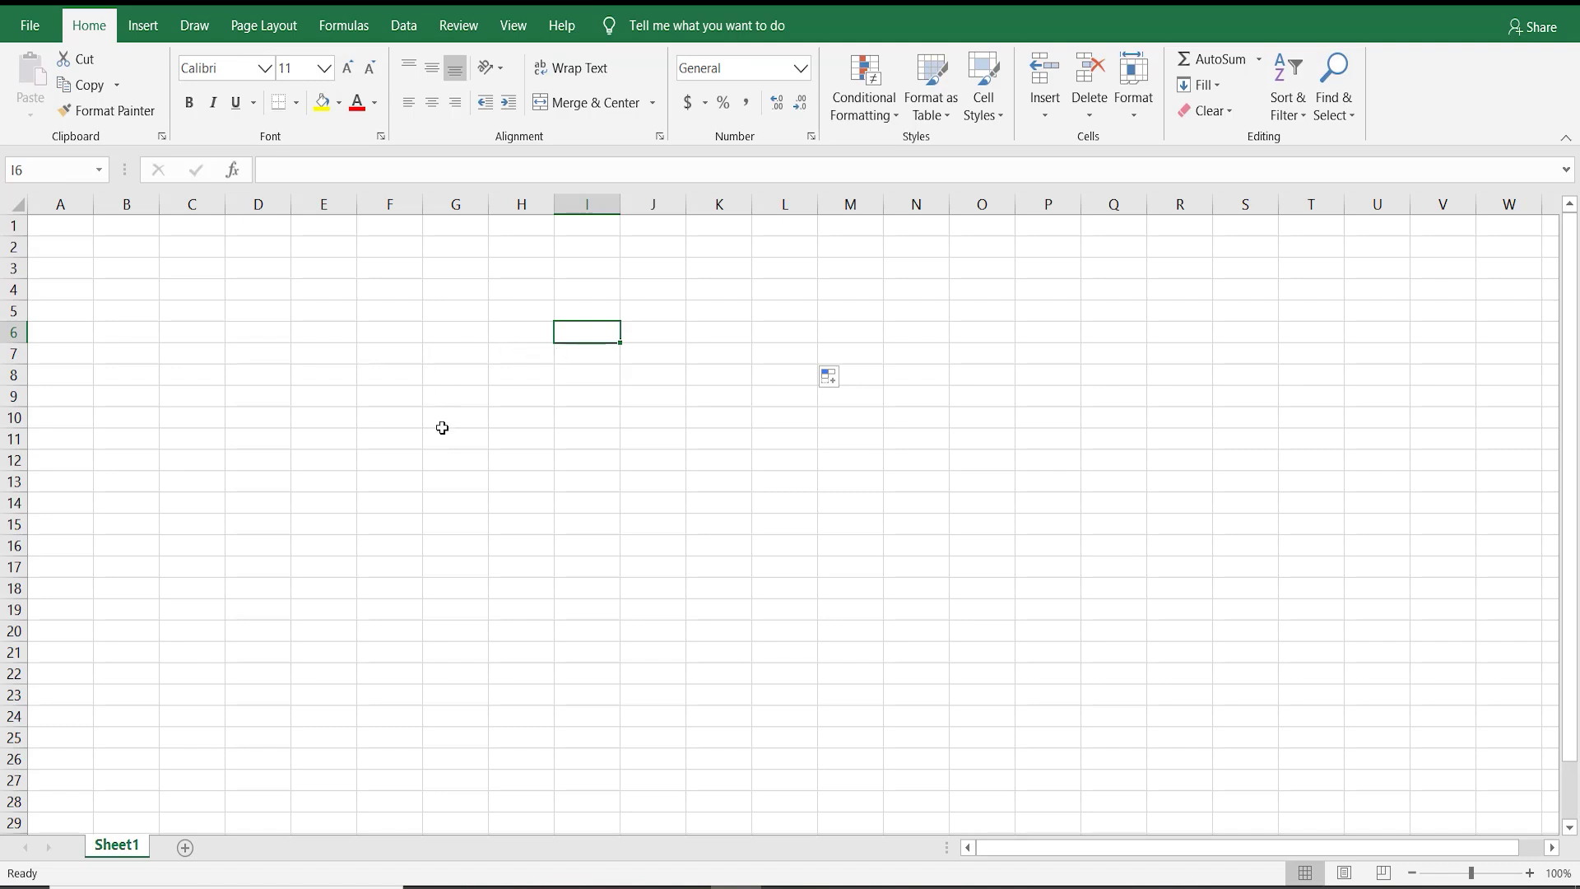
pyautogui.click(297, 412)
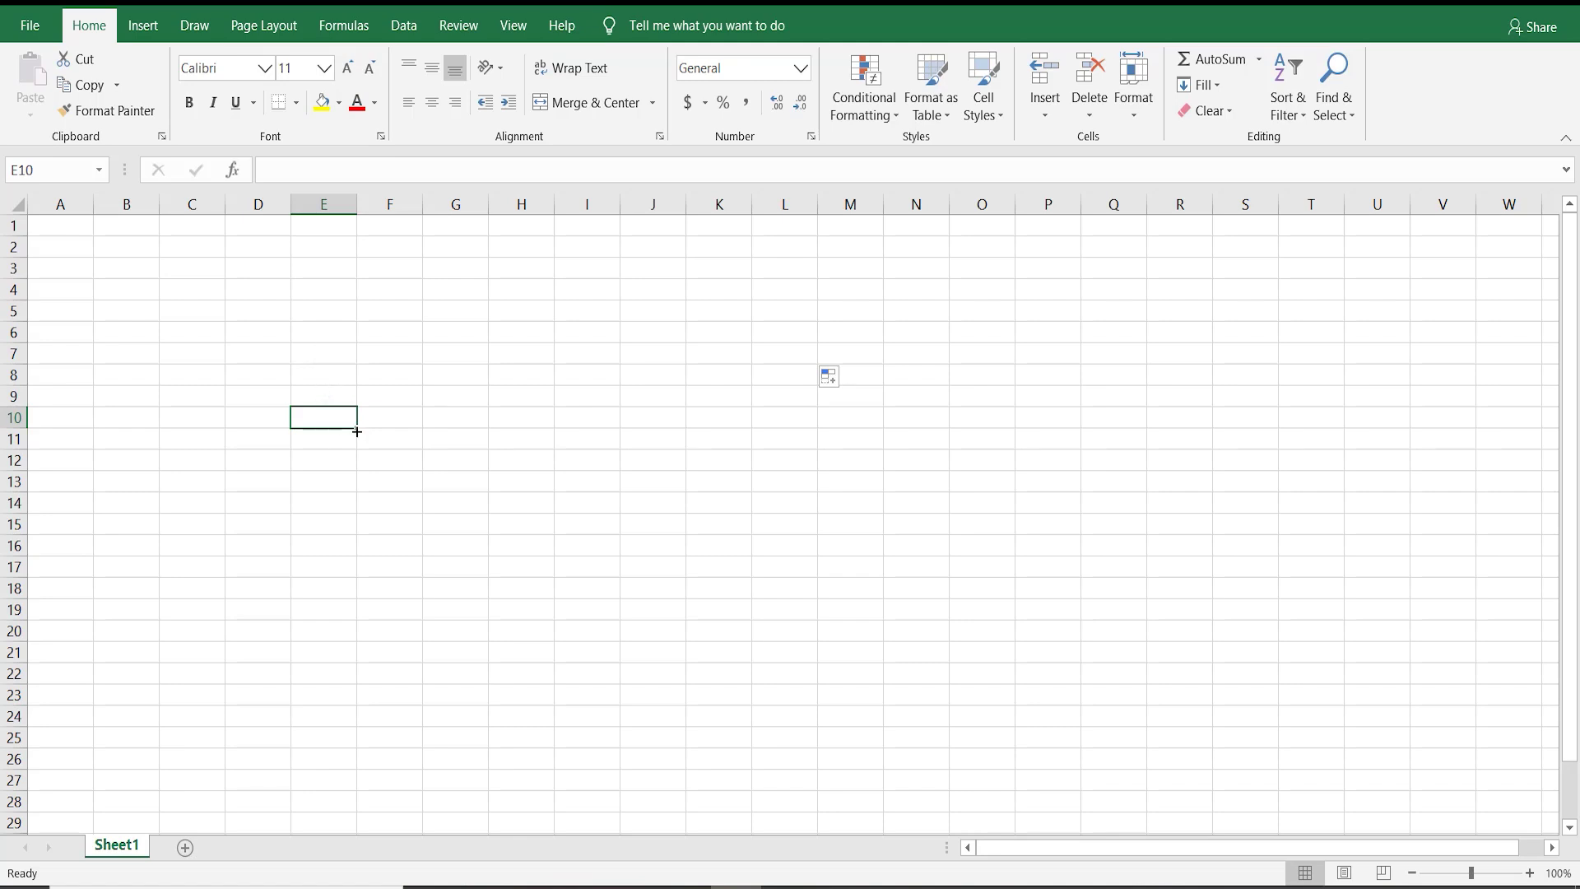
pyautogui.moveTo(357, 431); pyautogui.dragTo(342, 707)
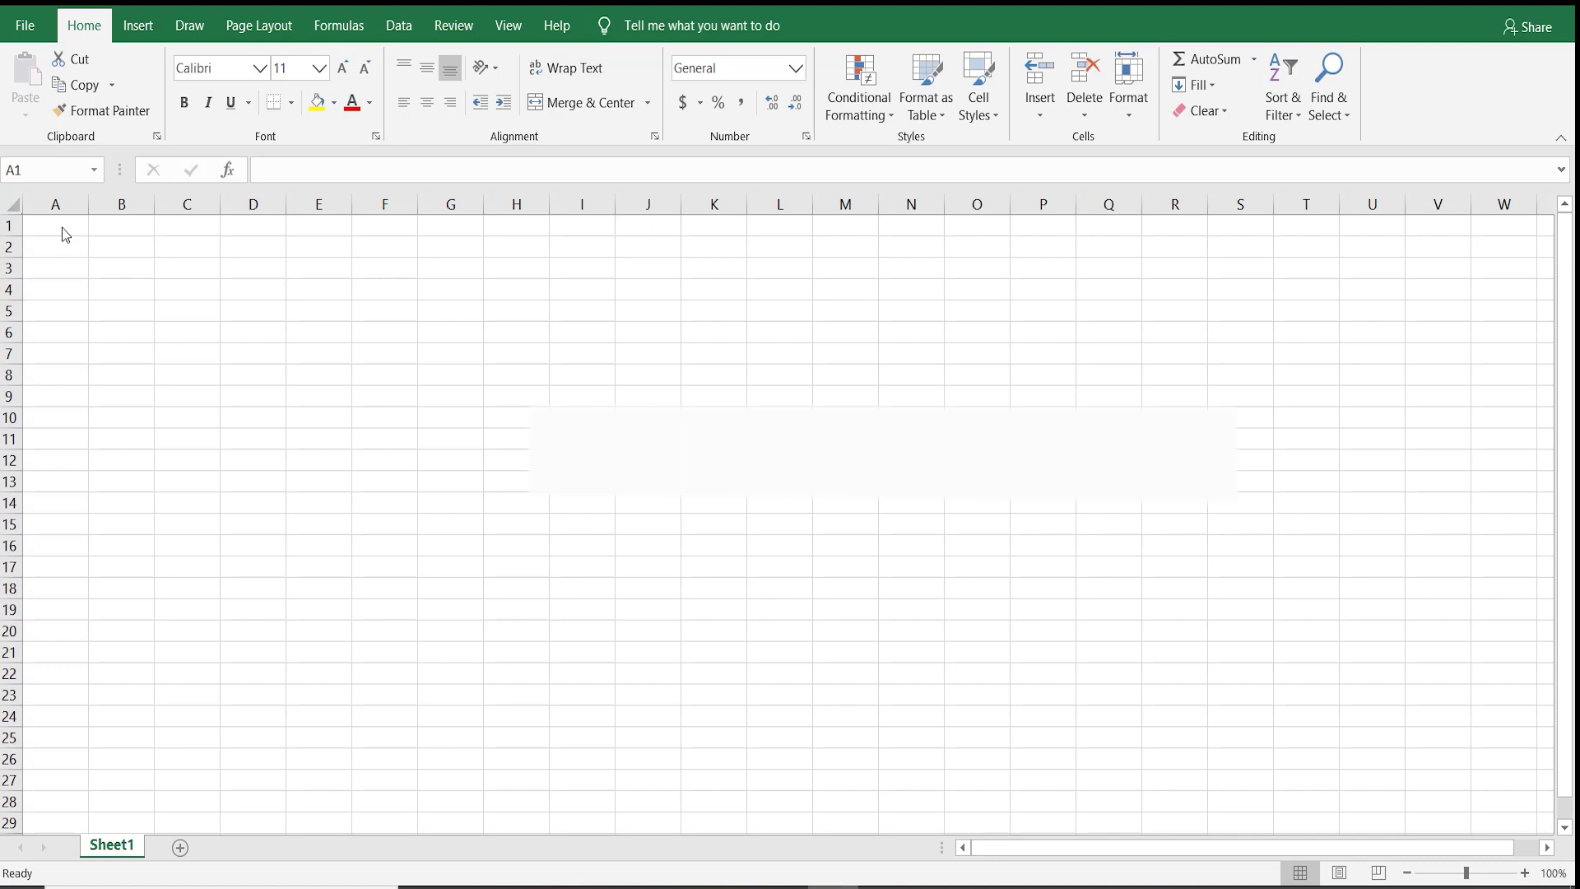
# - Enter the headings sl.no, Name, Maths and Eng in cells A1 to D1
pyautogui.click(61, 227)
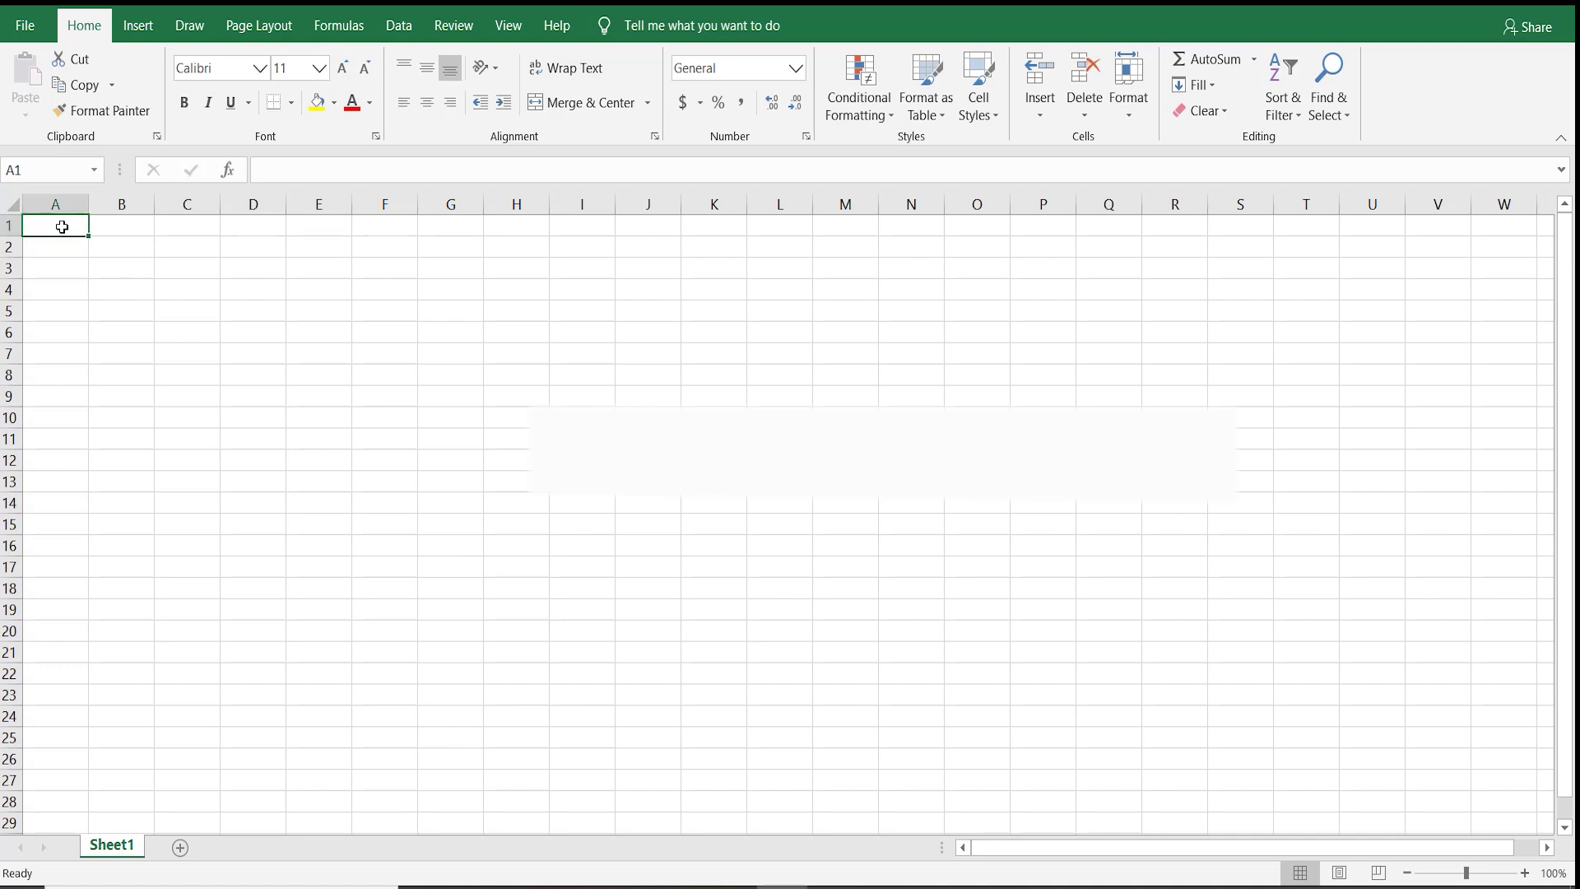
pyautogui.write('sl.no')
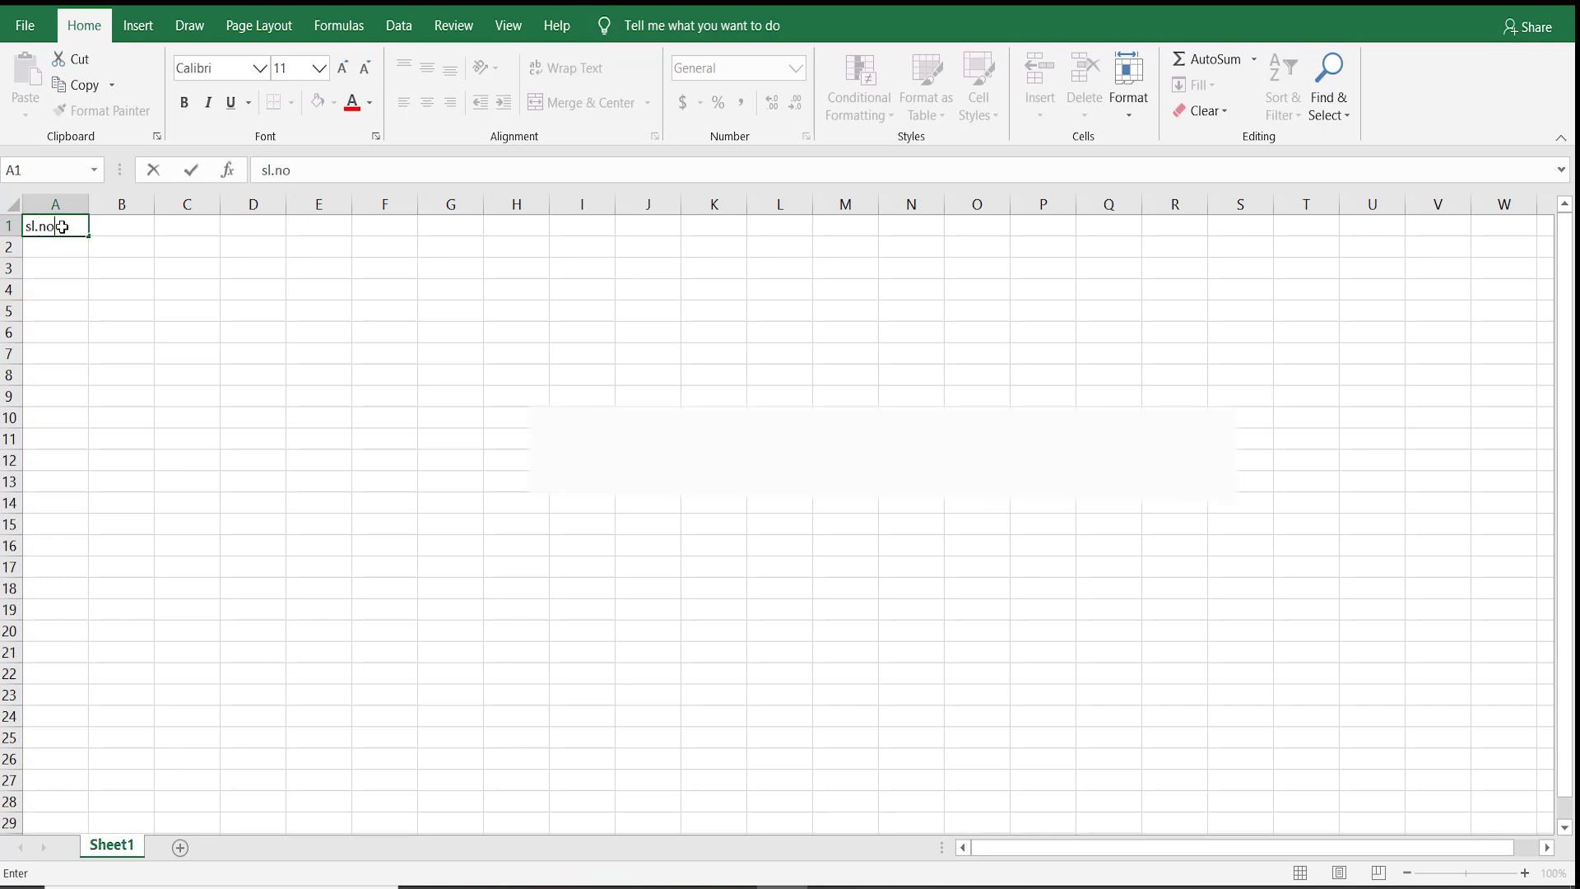
pyautogui.press('Tab')
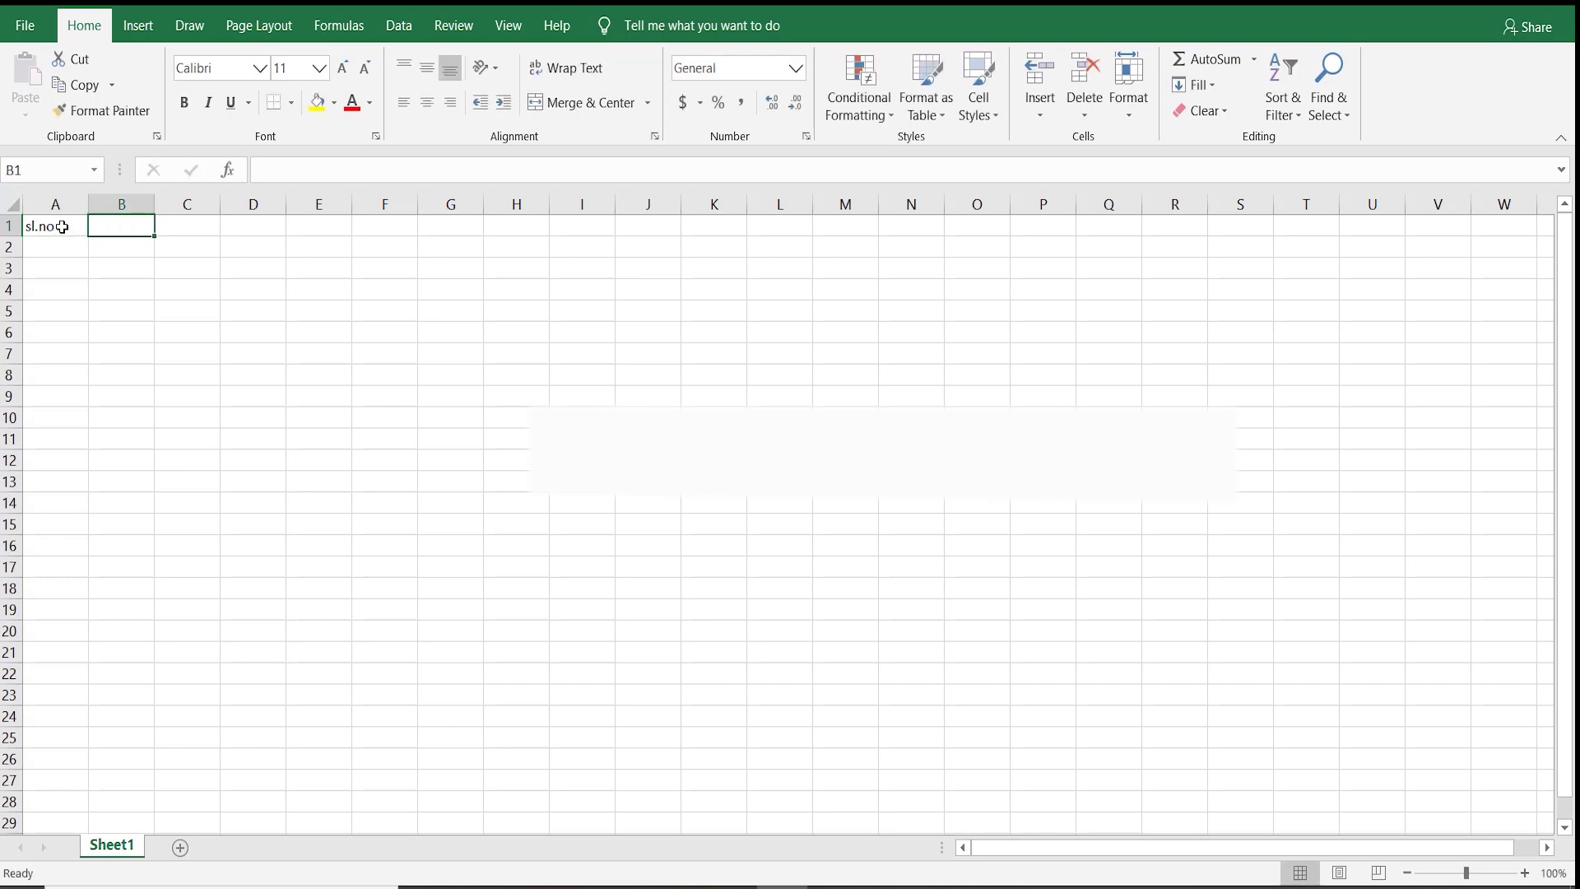
pyautogui.write('Nmae')
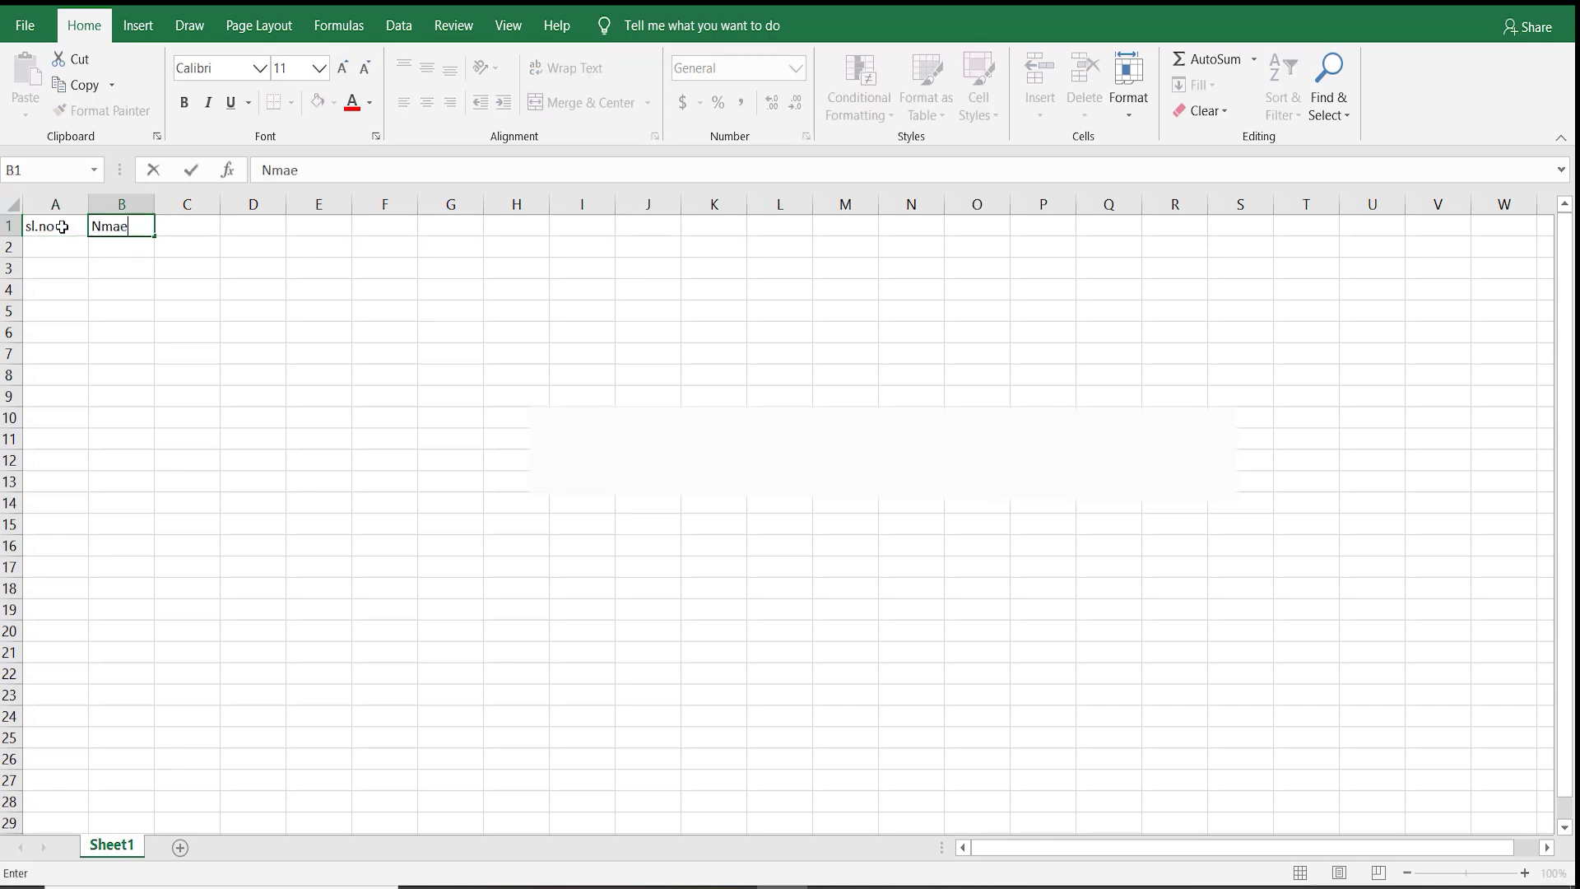
pyautogui.press('BackSpace')
pyautogui.press('BackSpace')
pyautogui.press('BackSpace')
pyautogui.write('ame')
pyautogui.click(185, 230)
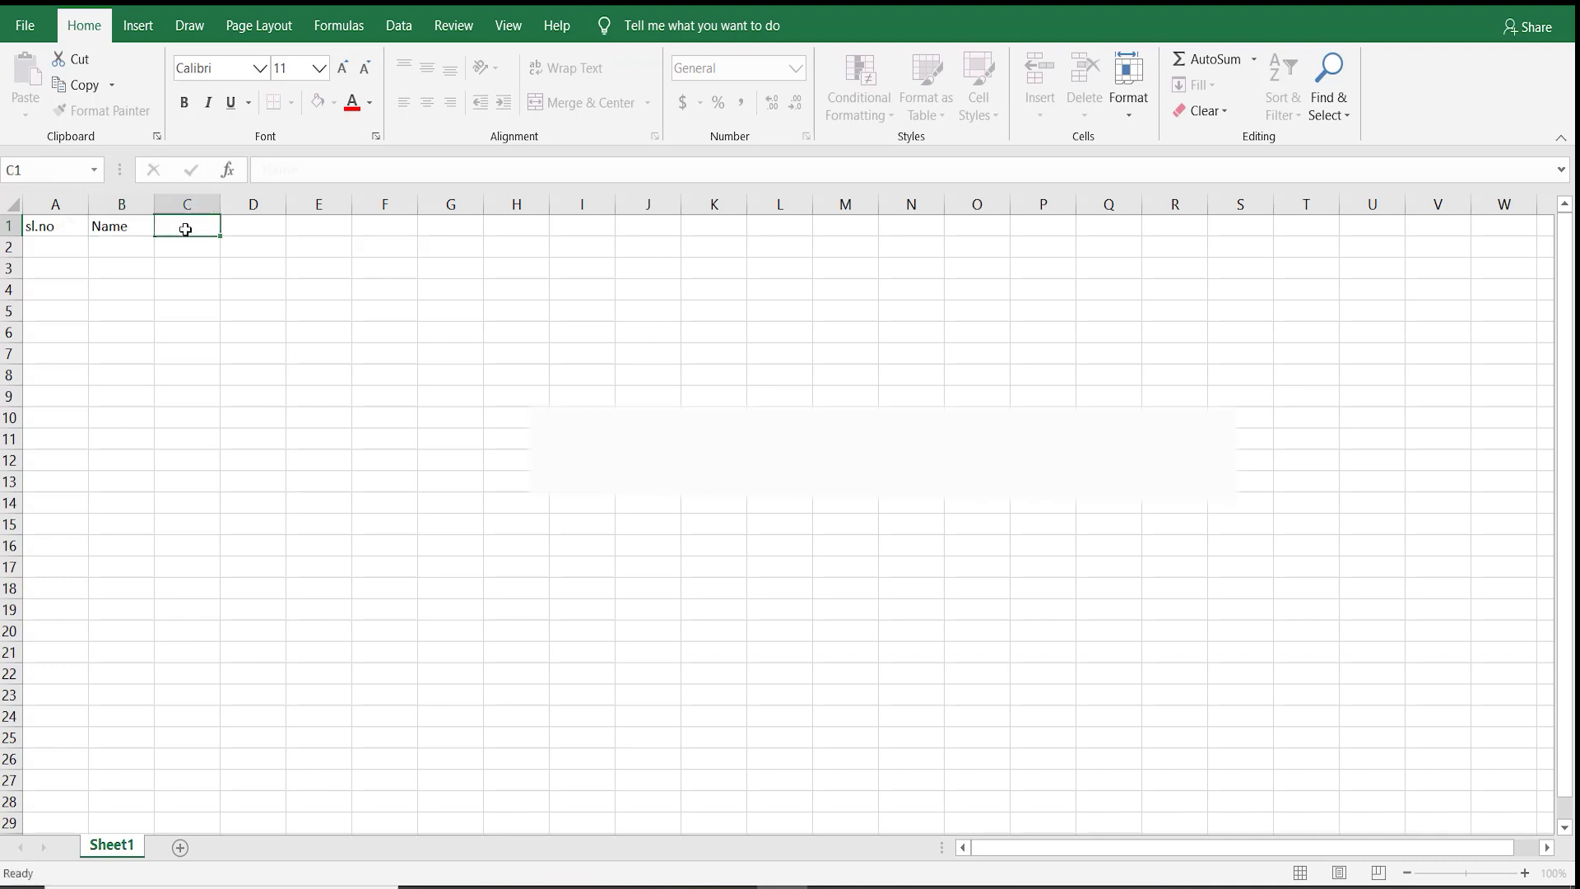
pyautogui.write('M')
pyautogui.write('at')
pyautogui.write('hs')
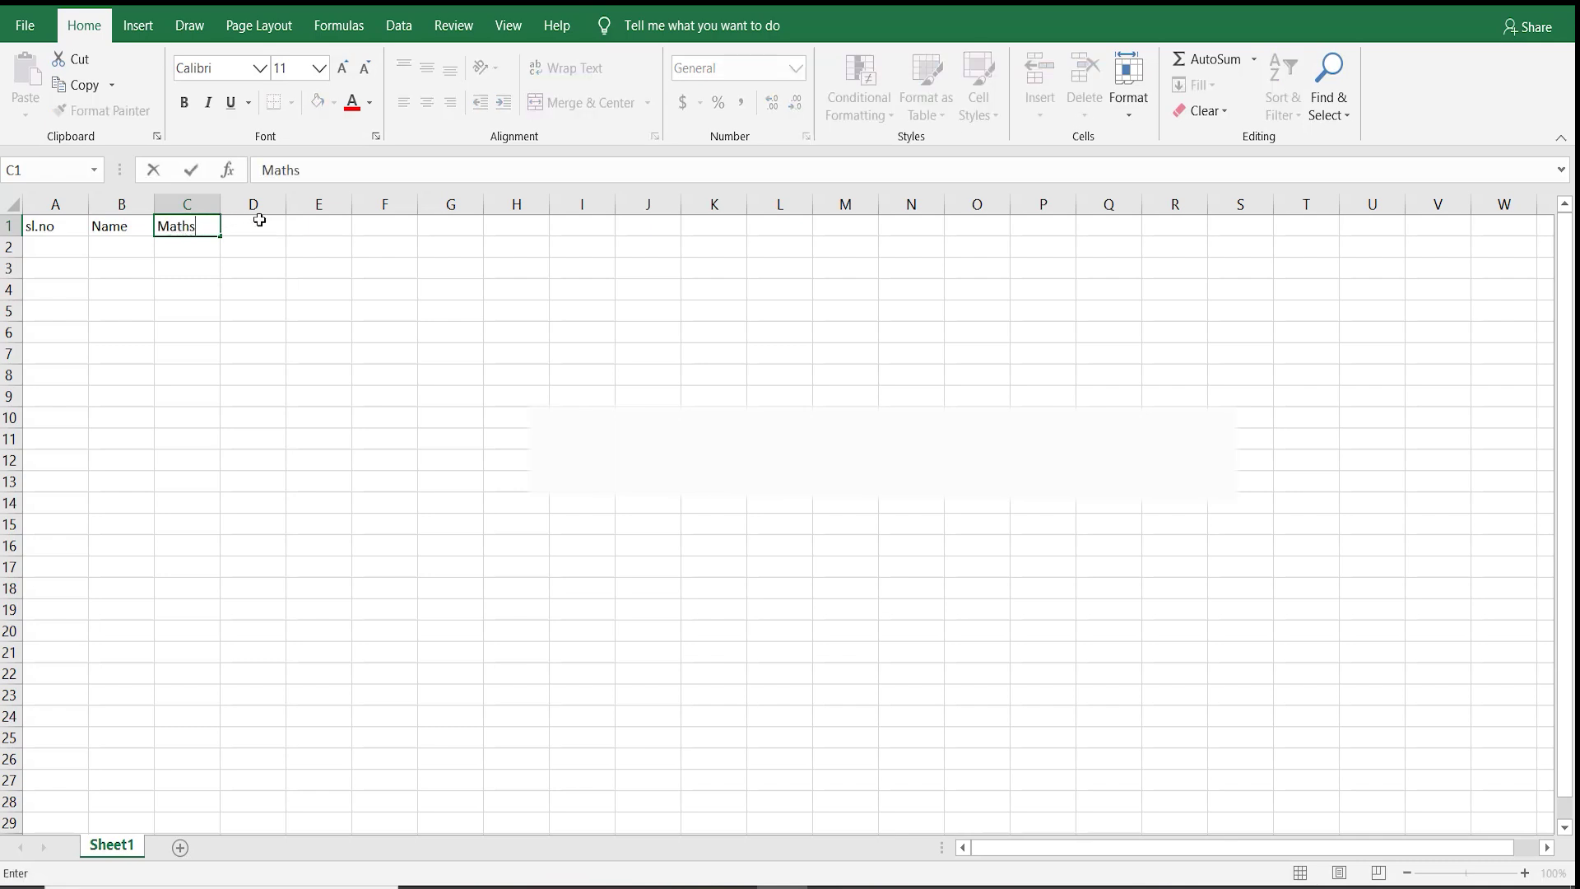
pyautogui.click(259, 220)
pyautogui.write('E')
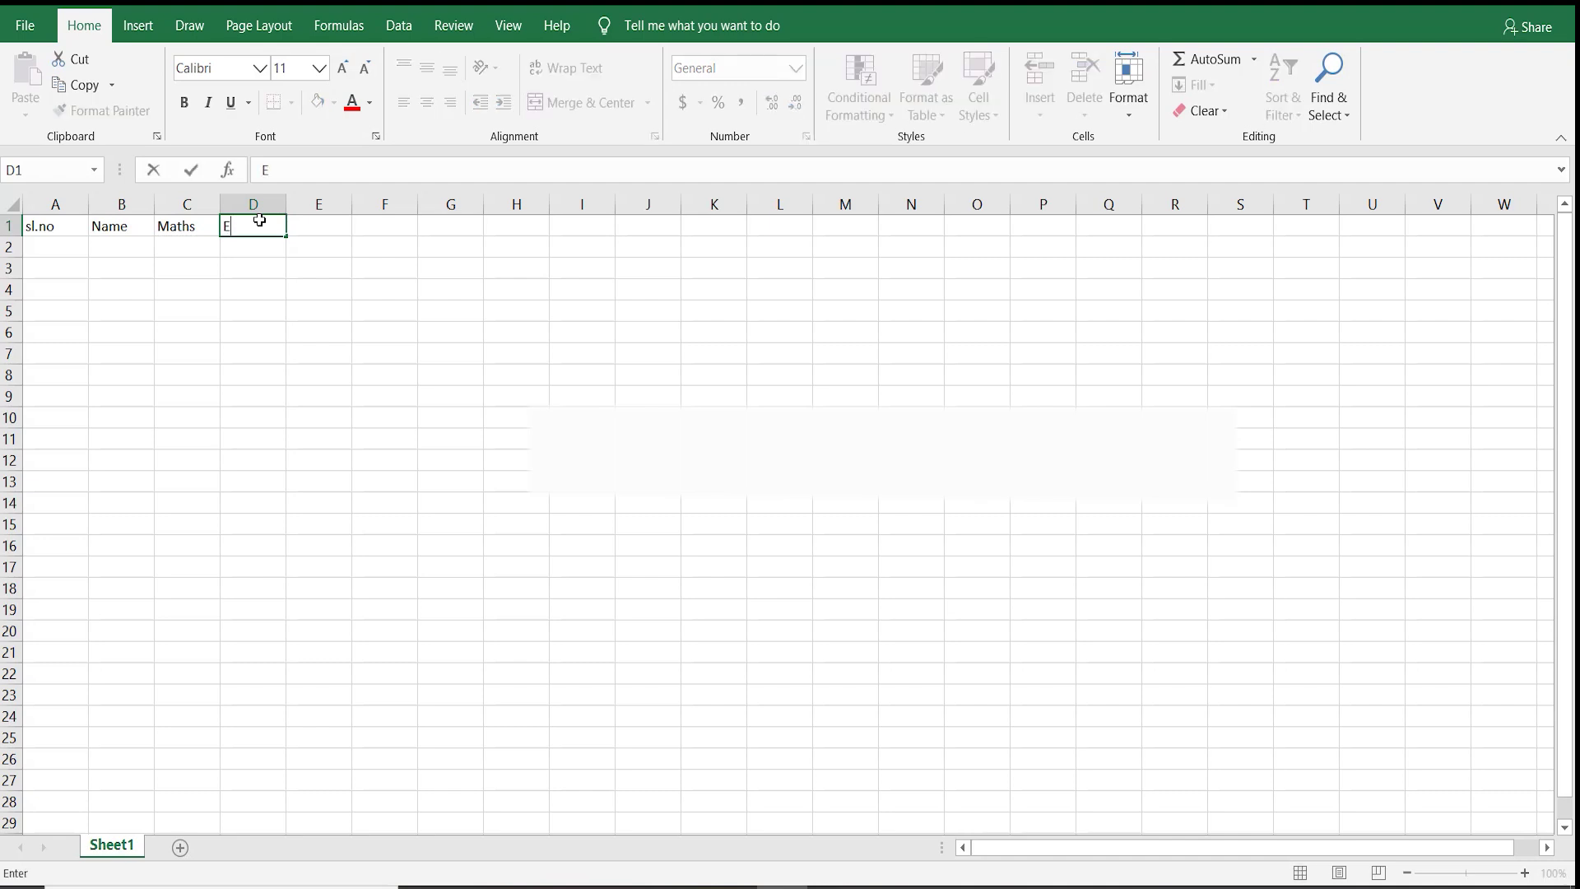
pyautogui.write('ng')
# - Fill A2:A6 with serial numbers 1, 2, 3, 4 and 5
pyautogui.click(74, 245)
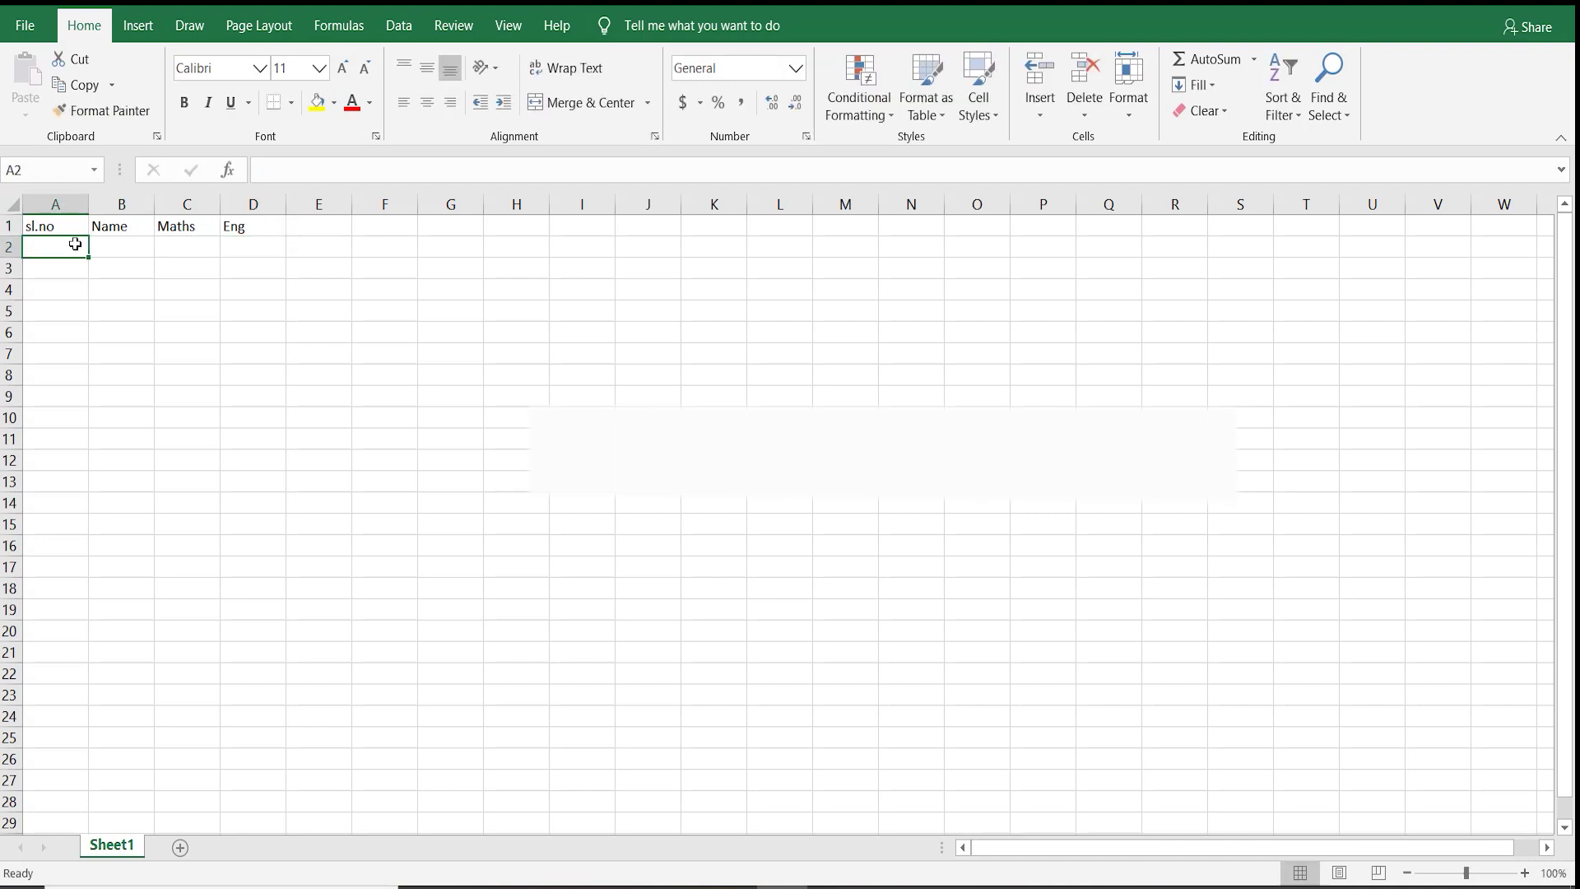
pyautogui.write('1')
pyautogui.press('Return')
pyautogui.write('2')
pyautogui.press('Return')
pyautogui.write('3')
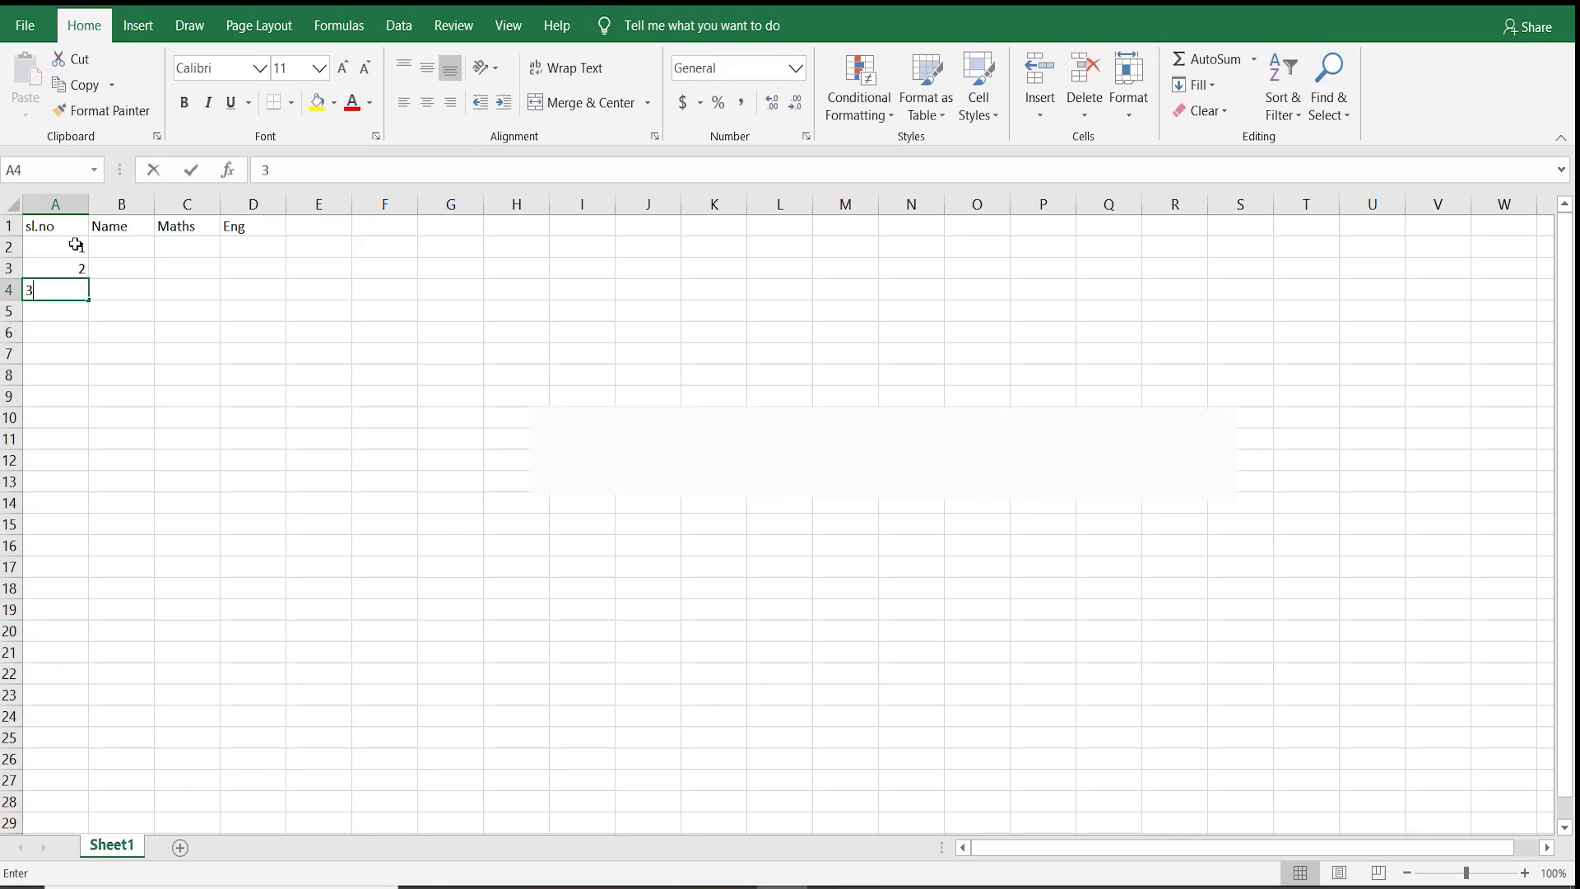
pyautogui.press('Return')
pyautogui.write('4')
pyautogui.press('Return')
pyautogui.write('5')
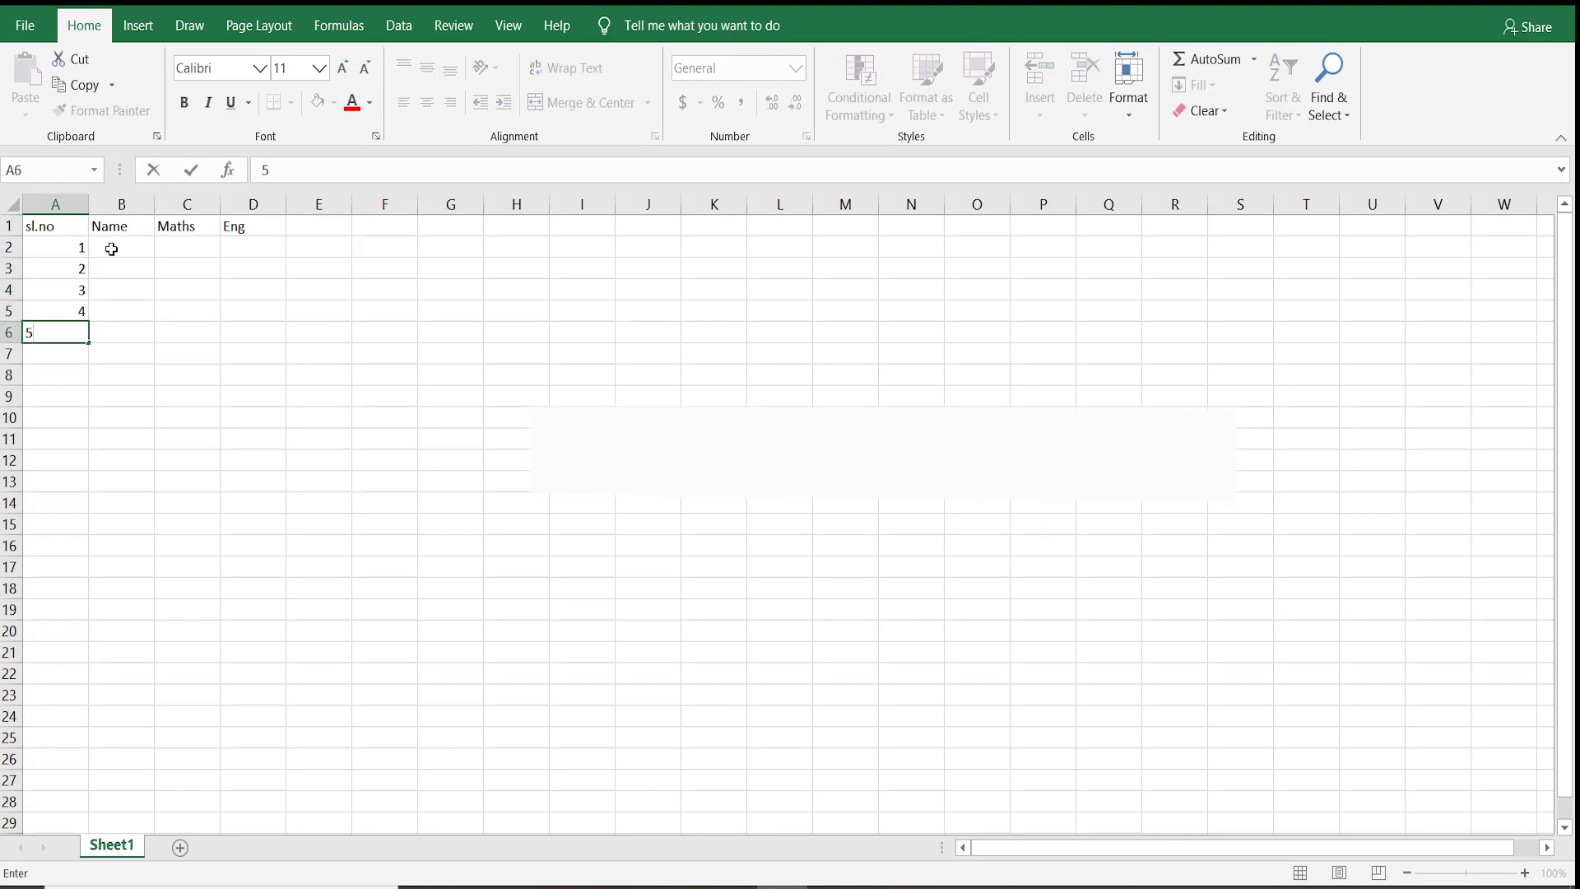
pyautogui.click(112, 249)
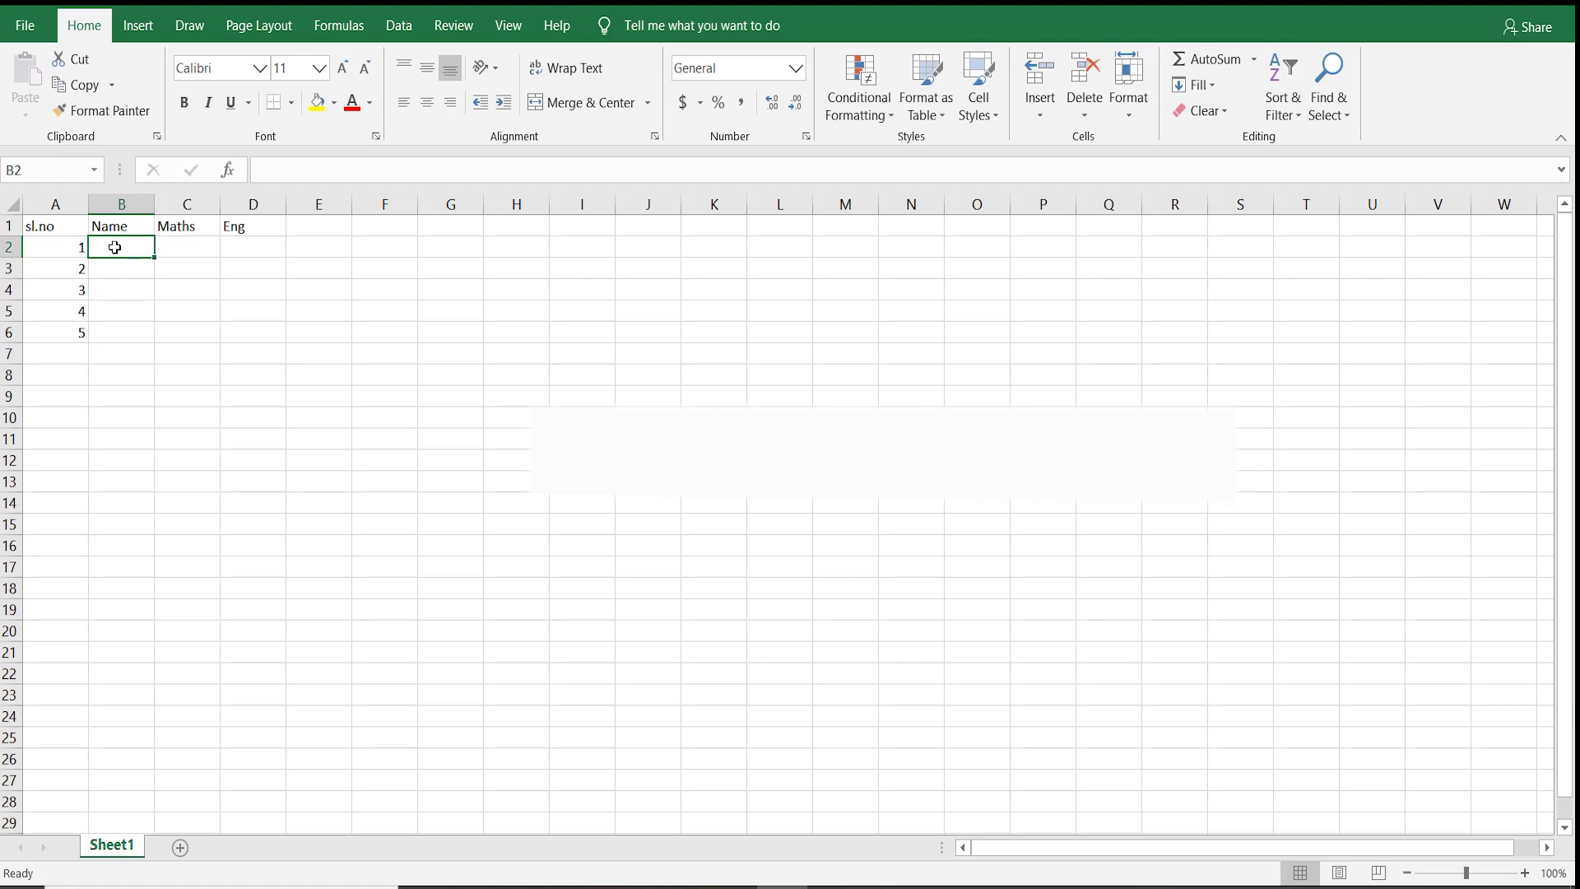
# - Type the five student names down B2:B6, correcting a capitalisation typo
pyautogui.write('Am')
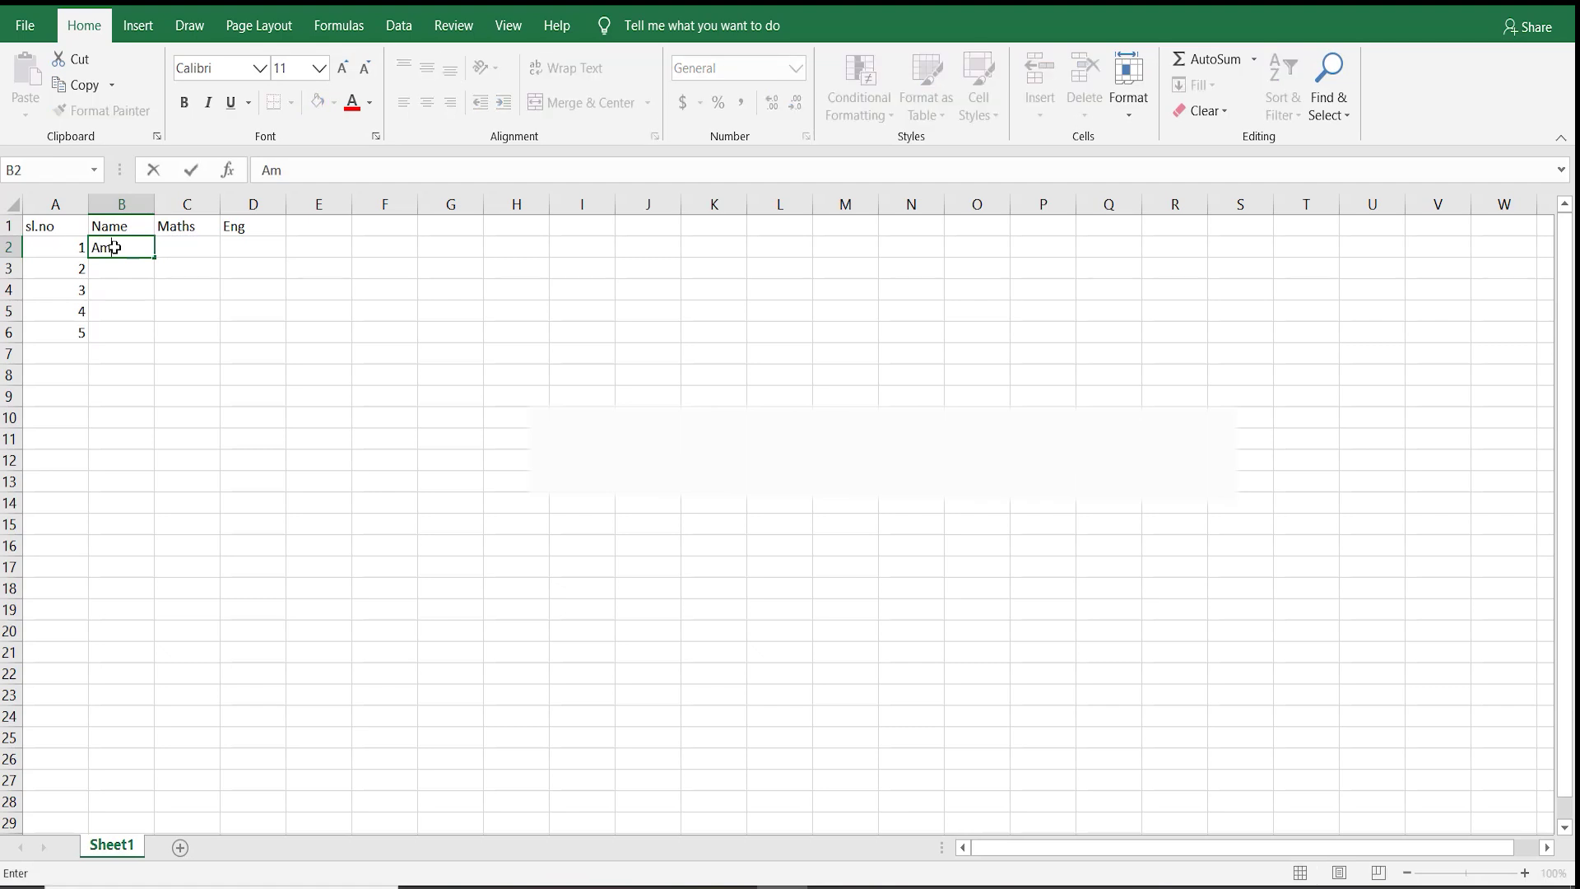
pyautogui.write('mu')
pyautogui.press('Return')
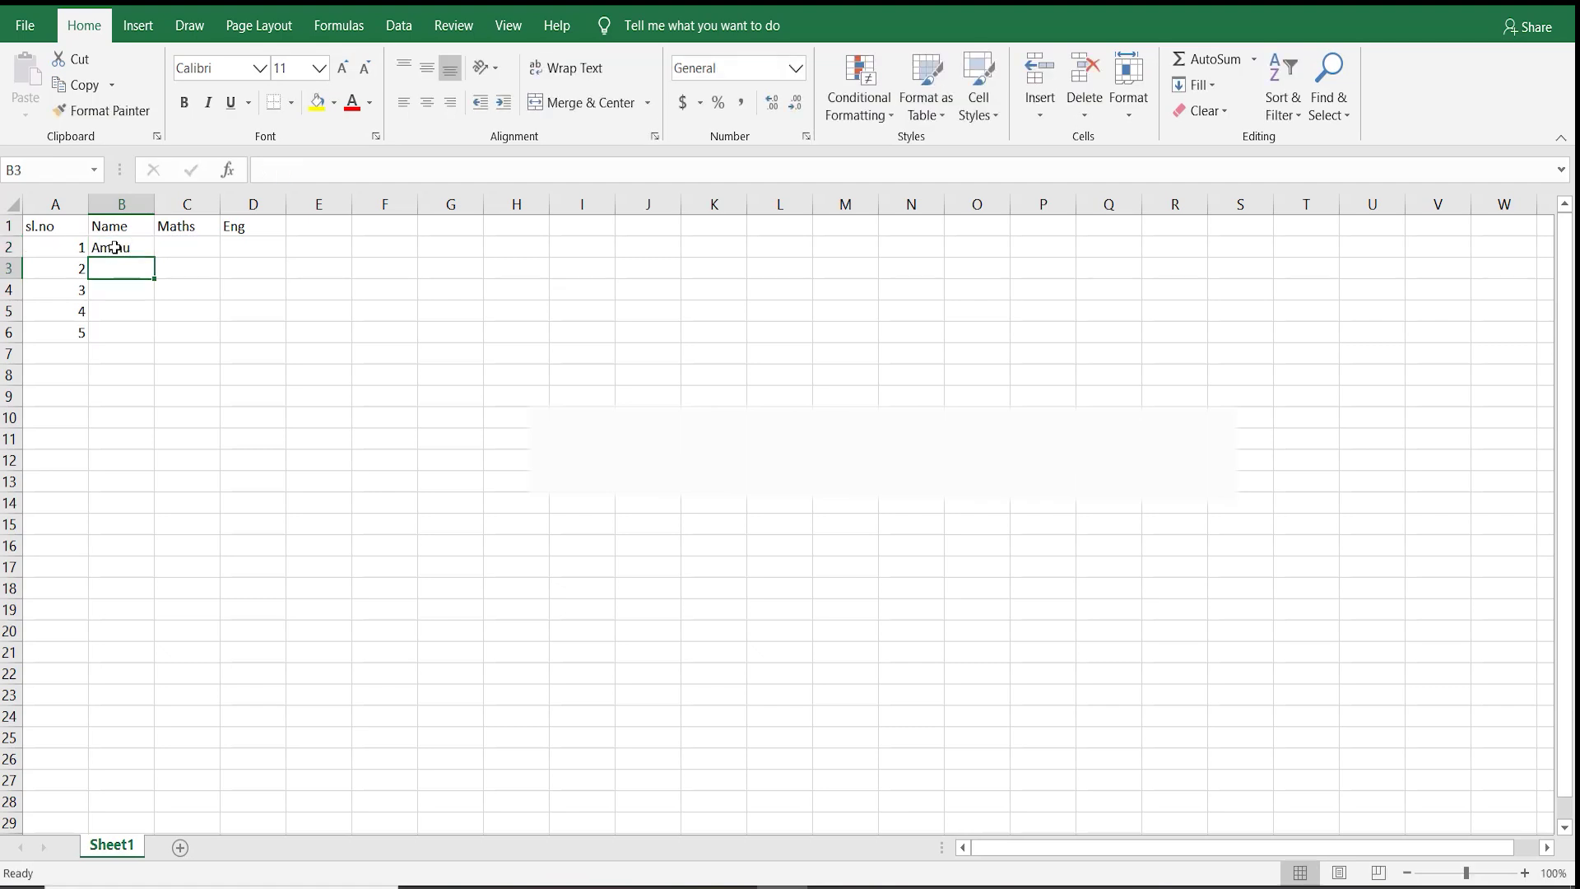
pyautogui.write('A')
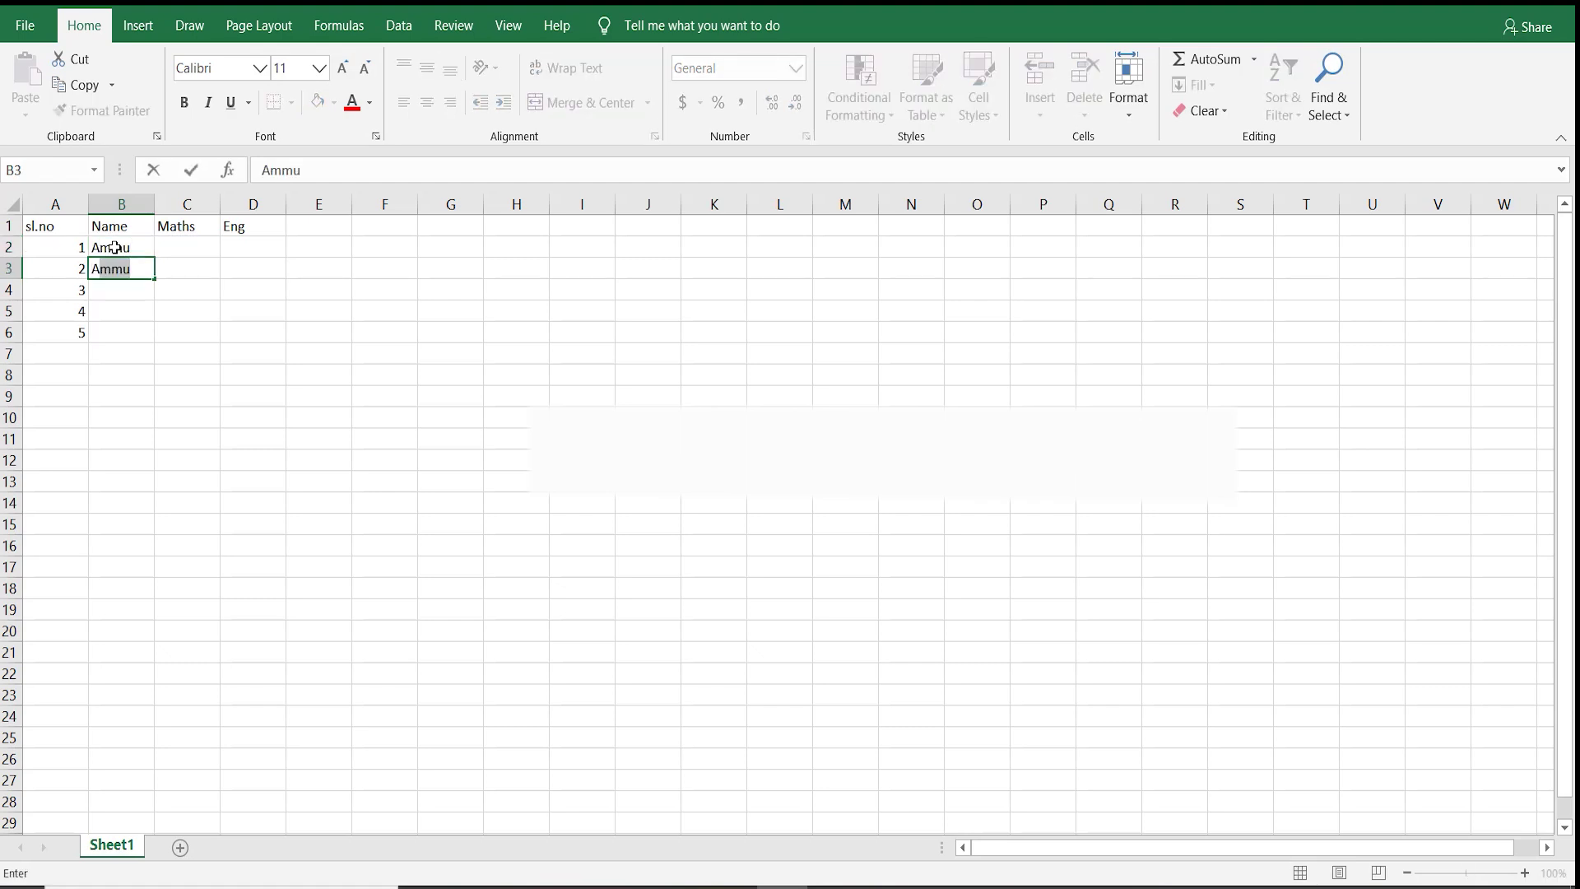
pyautogui.write('kh')
pyautogui.write('ila')
pyautogui.press('Return')
pyautogui.write('R')
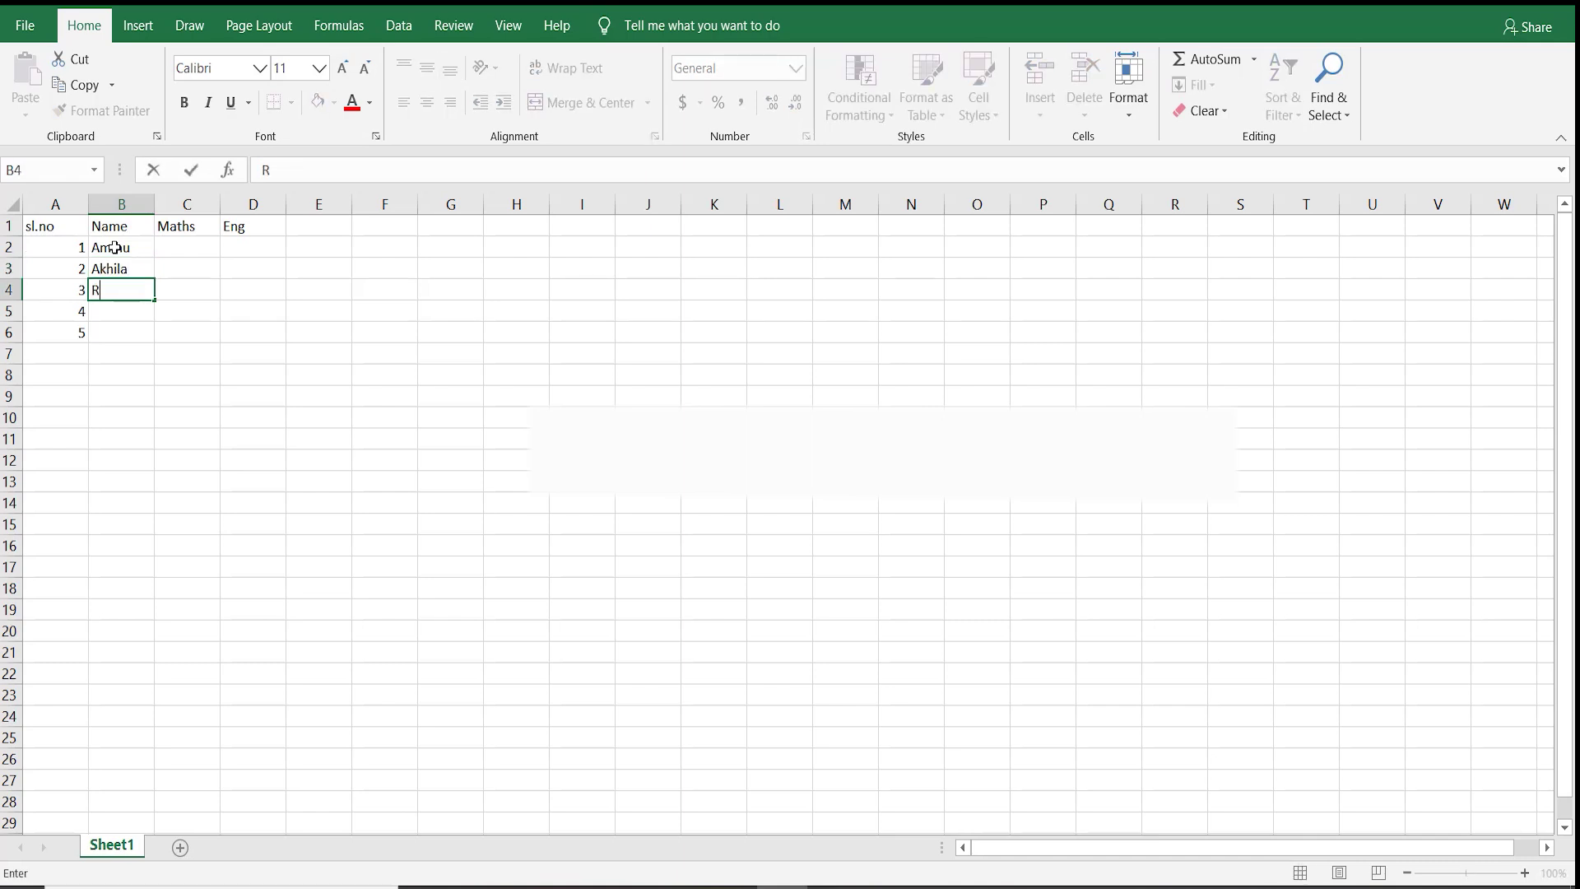
pyautogui.write('ani')
pyautogui.press('Return')
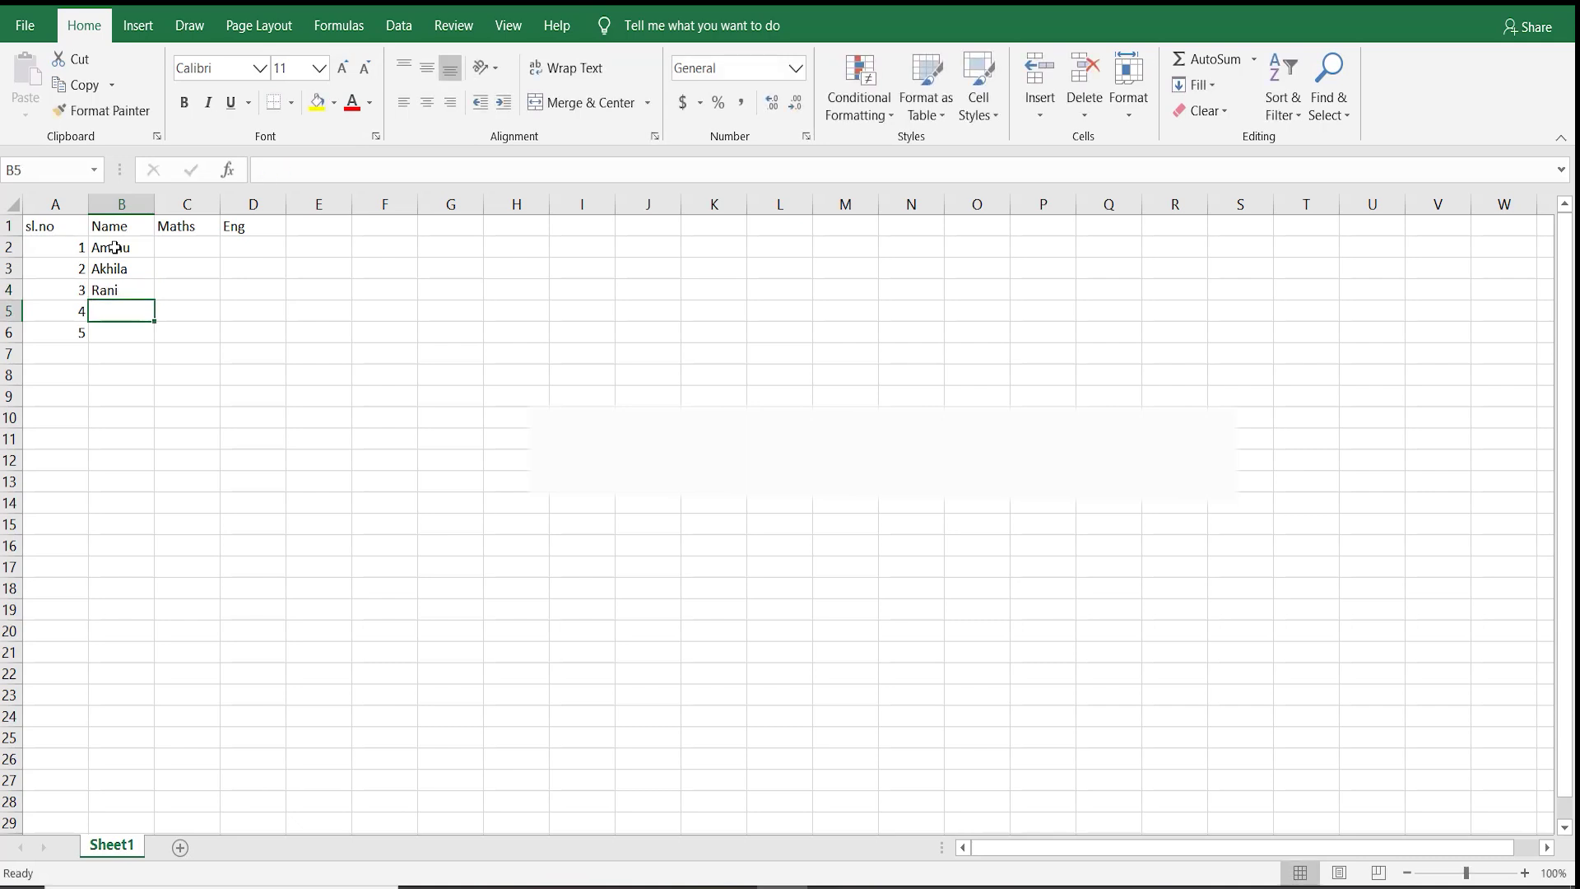
pyautogui.write('R')
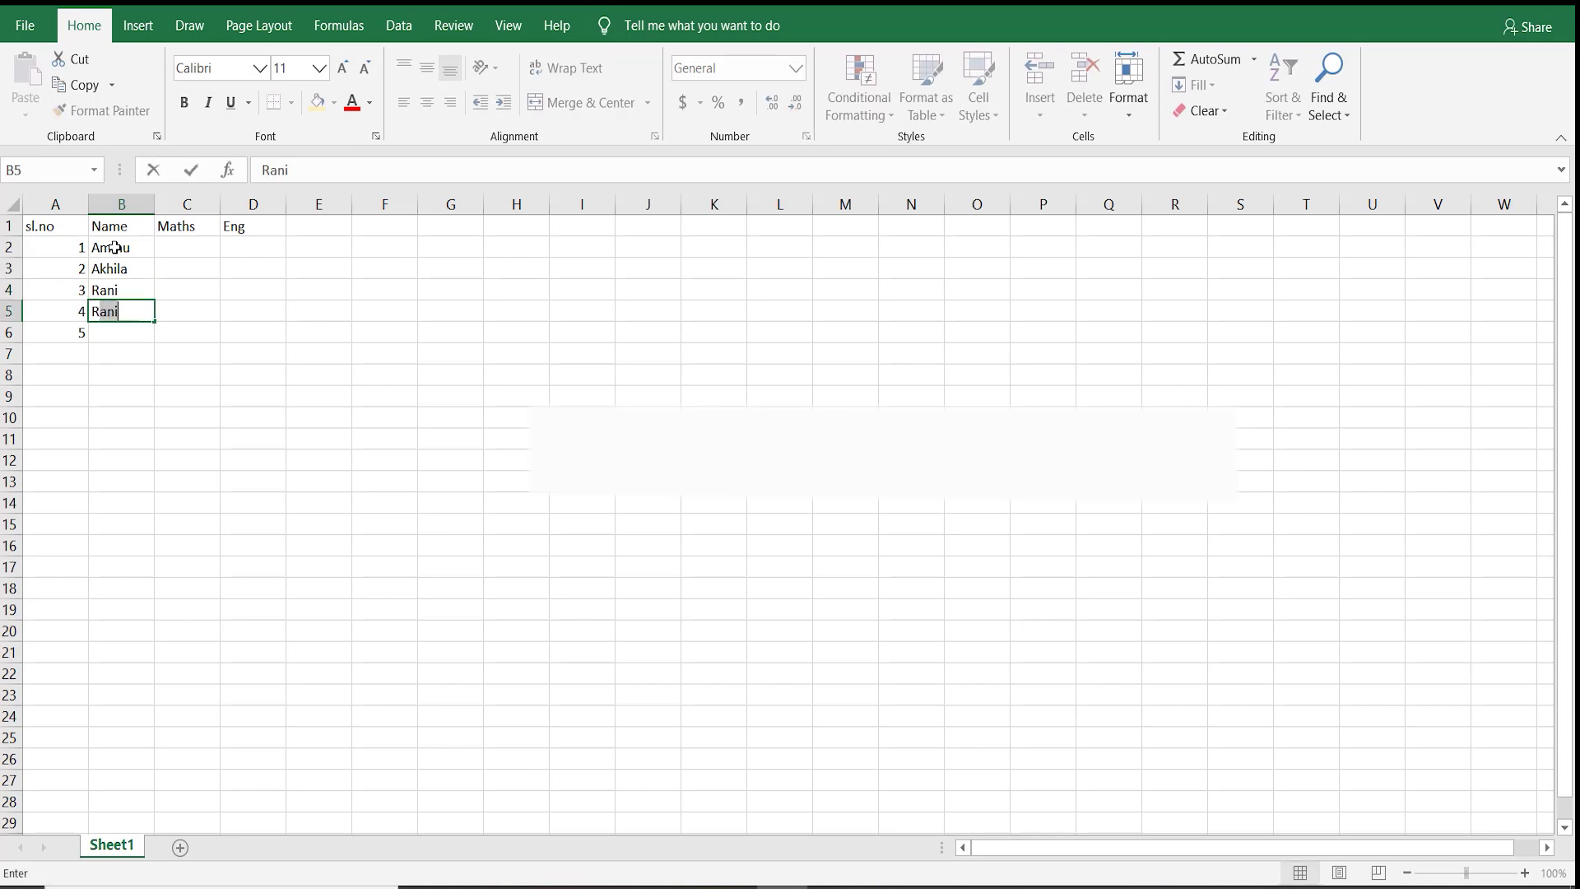
pyautogui.write('IT')
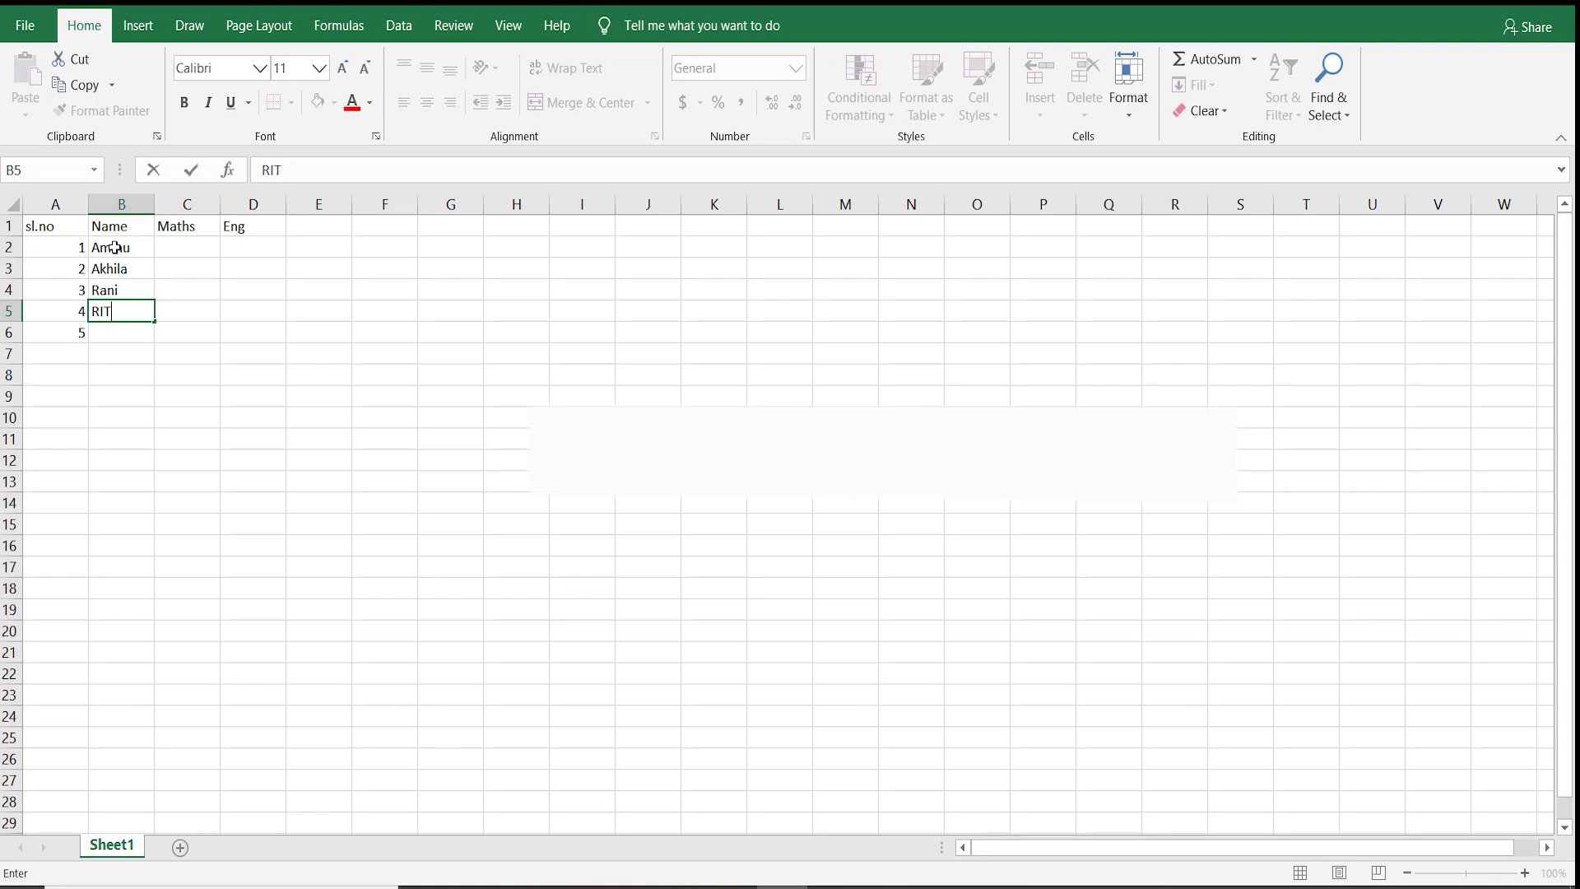
pyautogui.write('A')
pyautogui.press('BackSpace')
pyautogui.press('BackSpace')
pyautogui.press('BackSpace')
pyautogui.write('i')
pyautogui.write('ta')
pyautogui.press('Return')
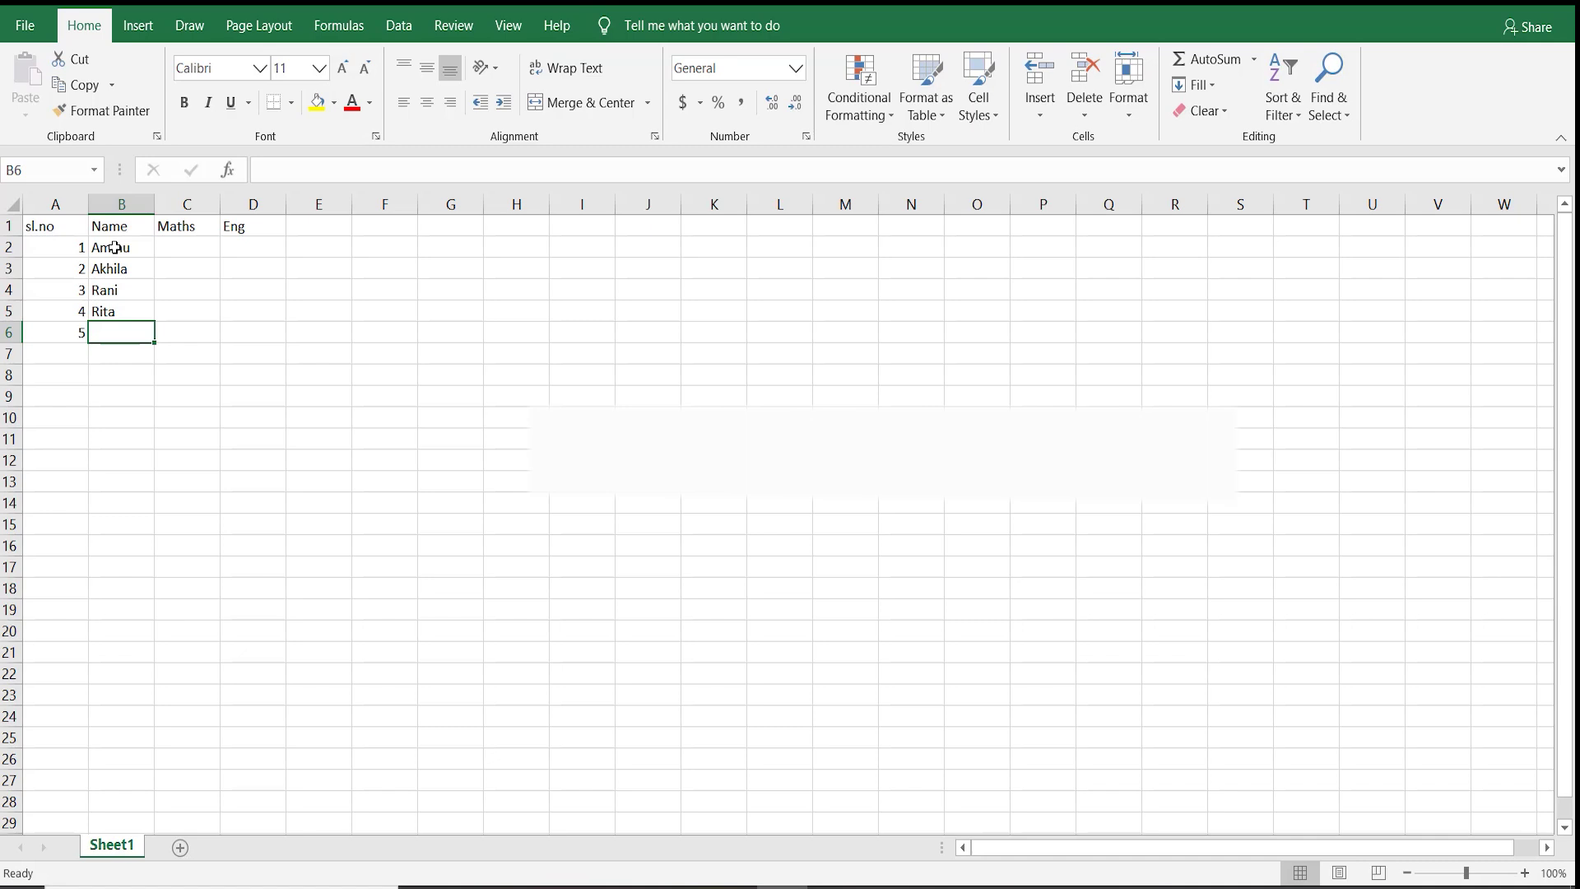
pyautogui.write('Si')
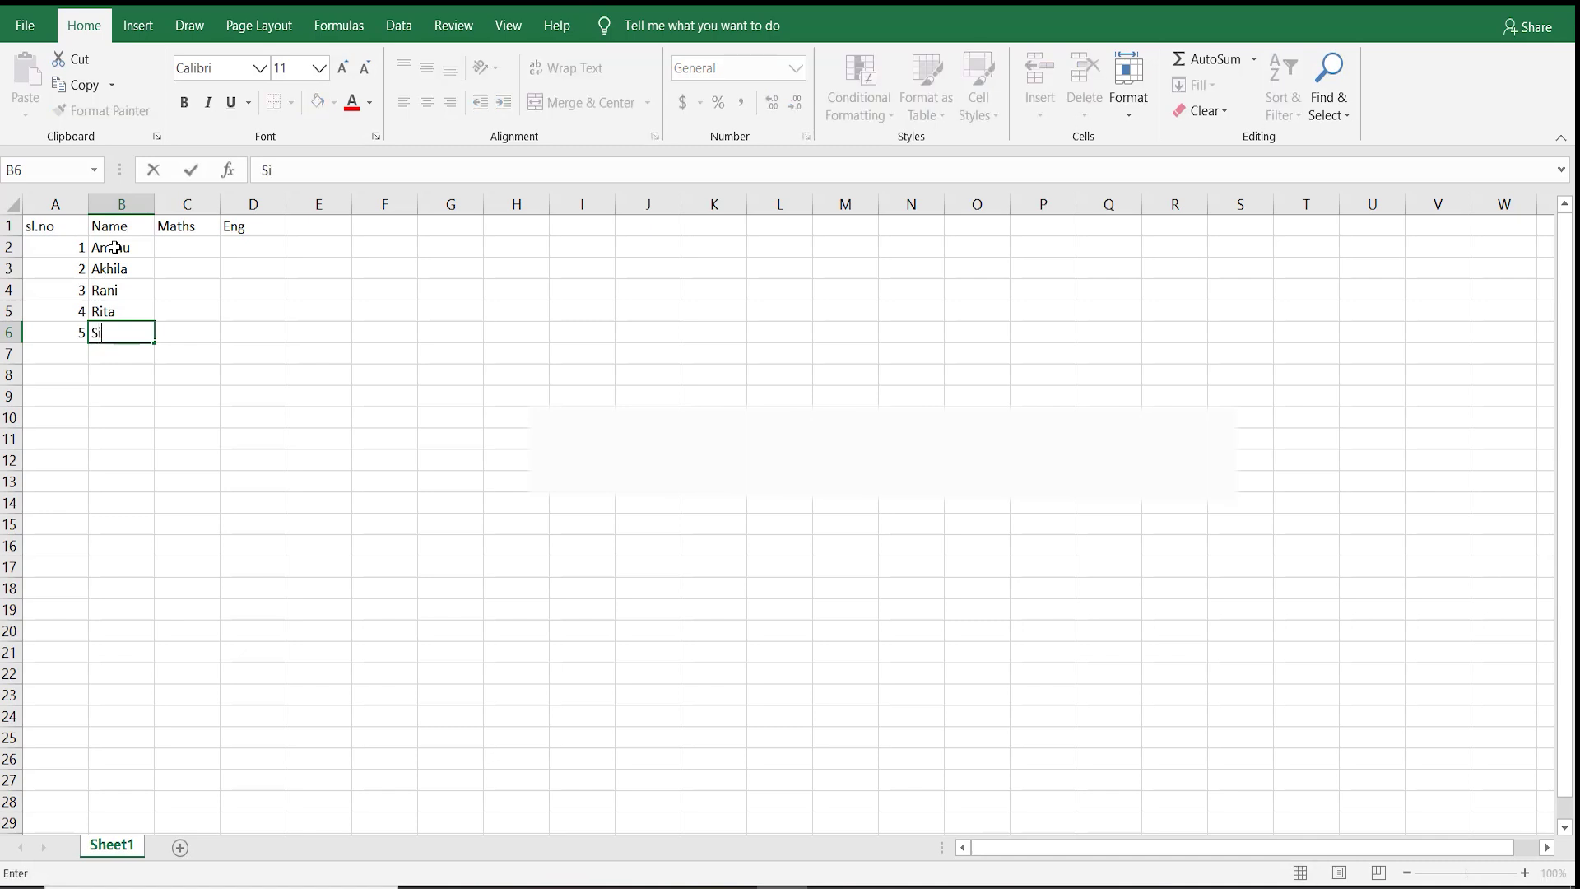
pyautogui.write('ndu')
# - Enter the Maths marks 20, 25, 23, 34 and 40 in C2:C6
pyautogui.click(169, 248)
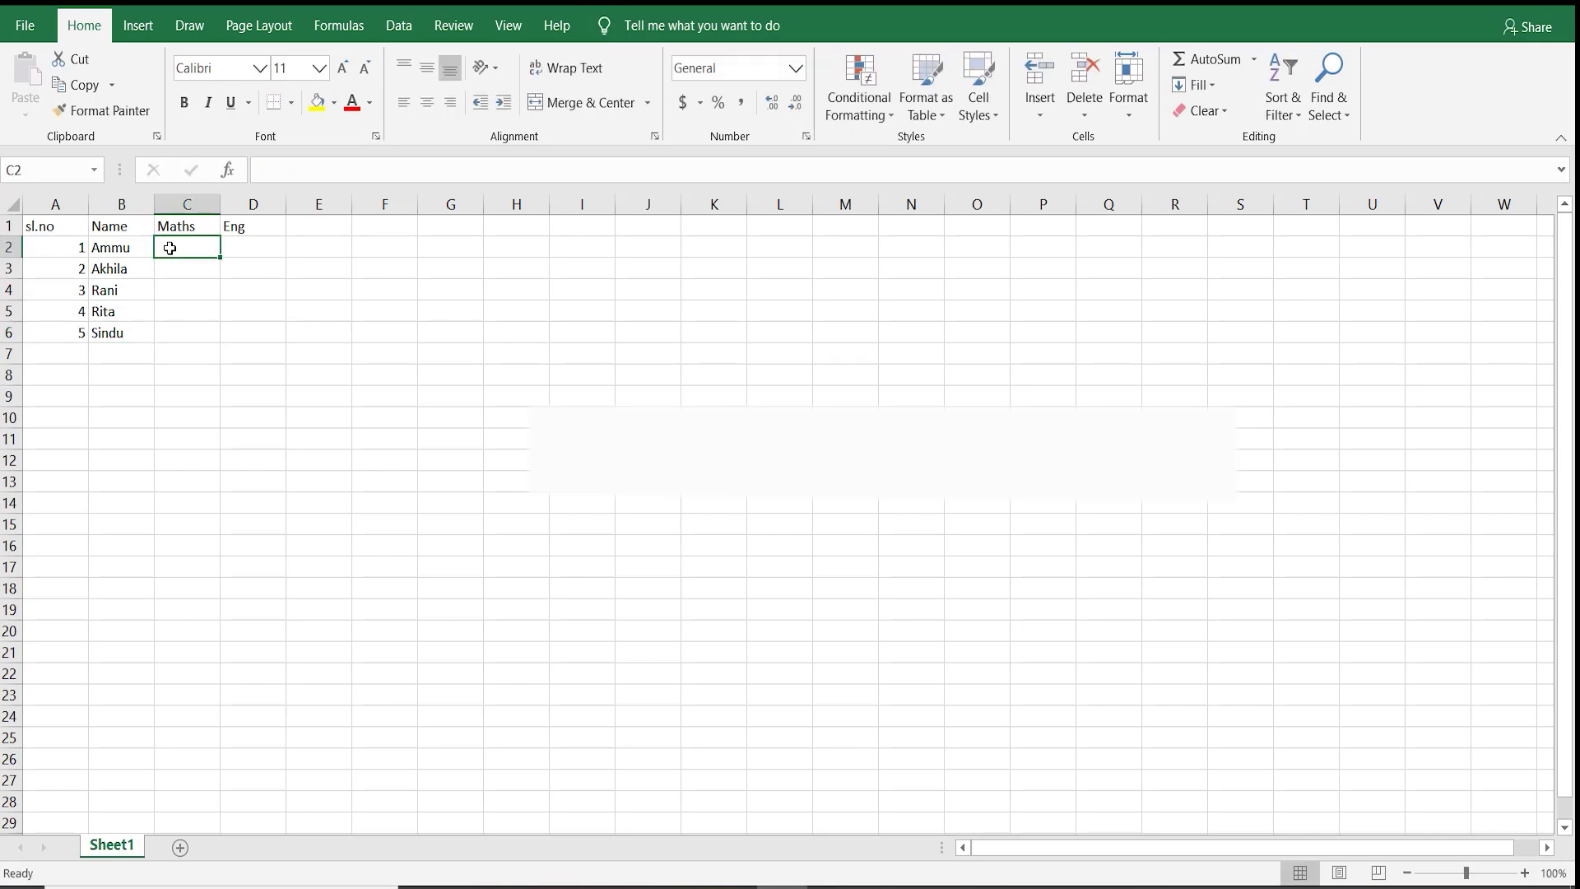
pyautogui.write('20')
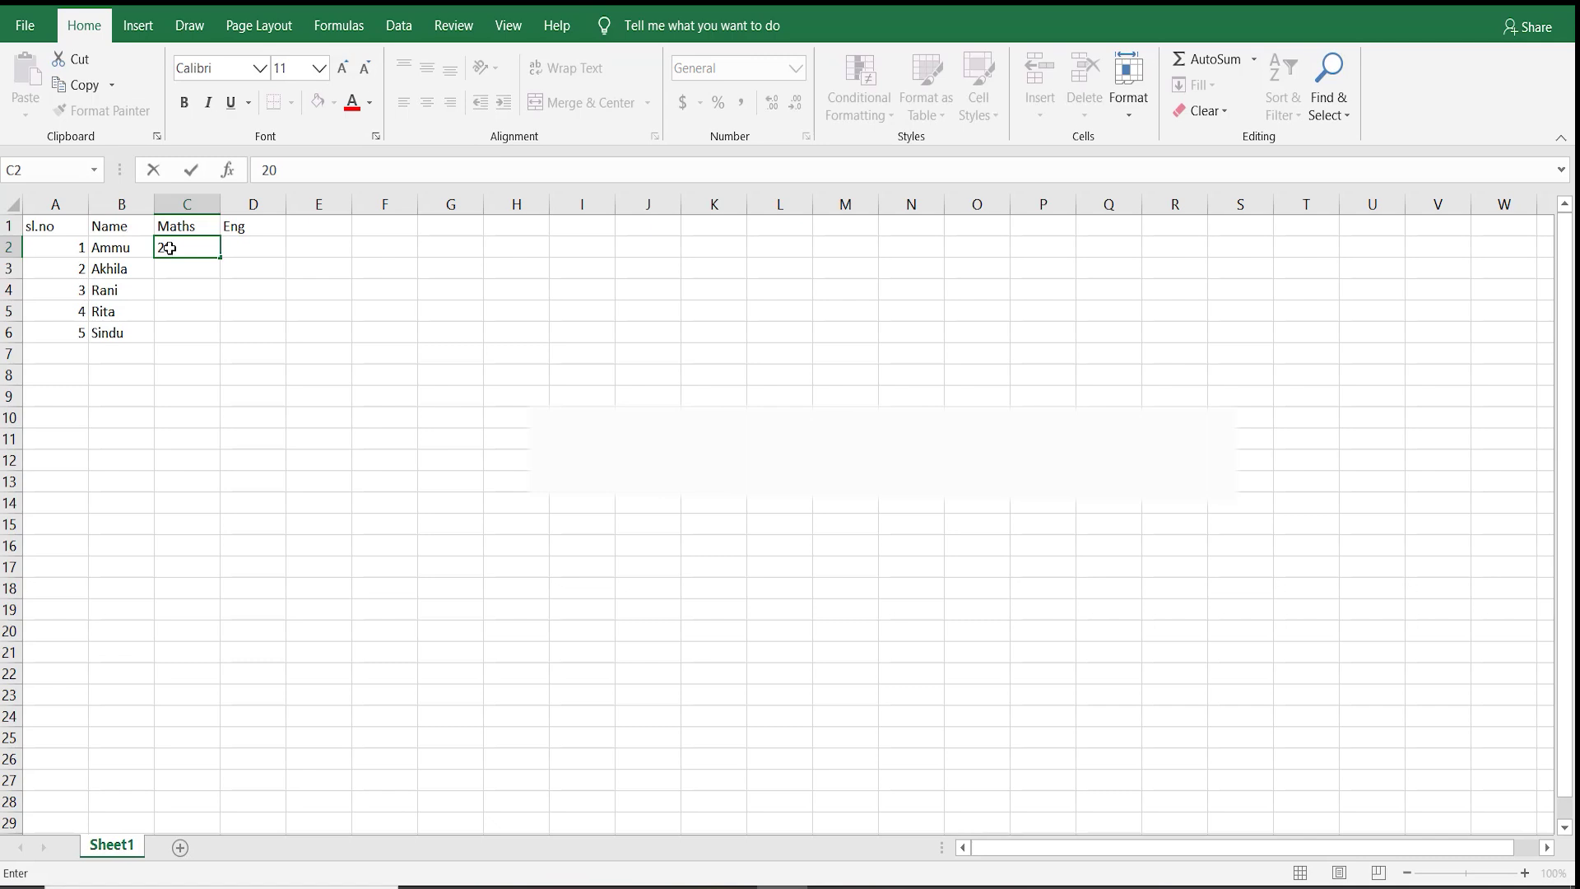
pyautogui.press('Return')
pyautogui.write('2')
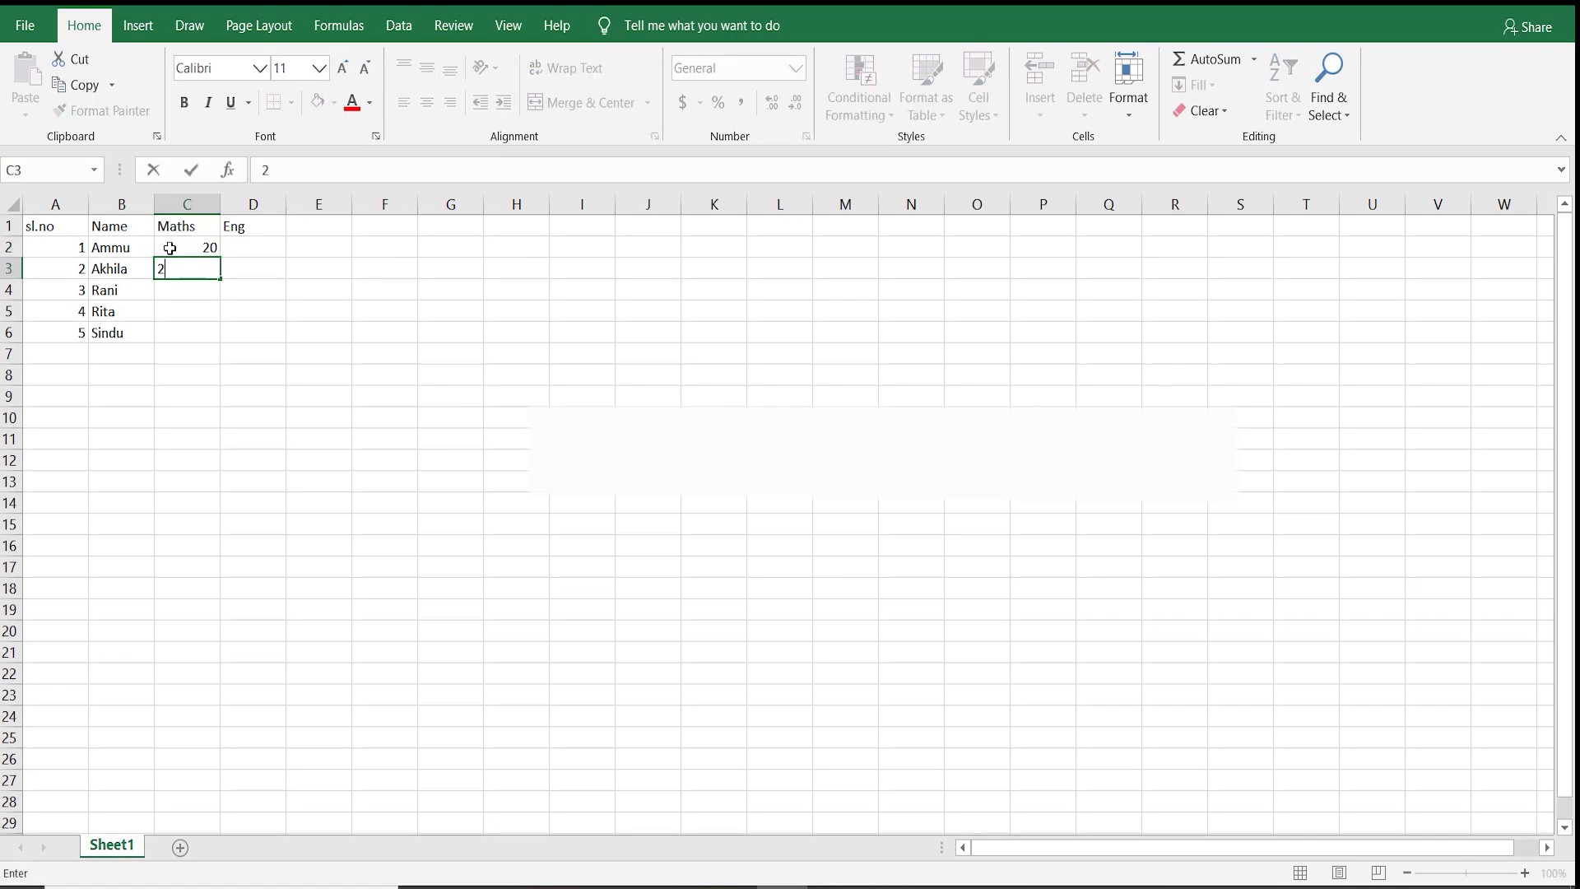
pyautogui.write('5')
pyautogui.press('Return')
pyautogui.write('23')
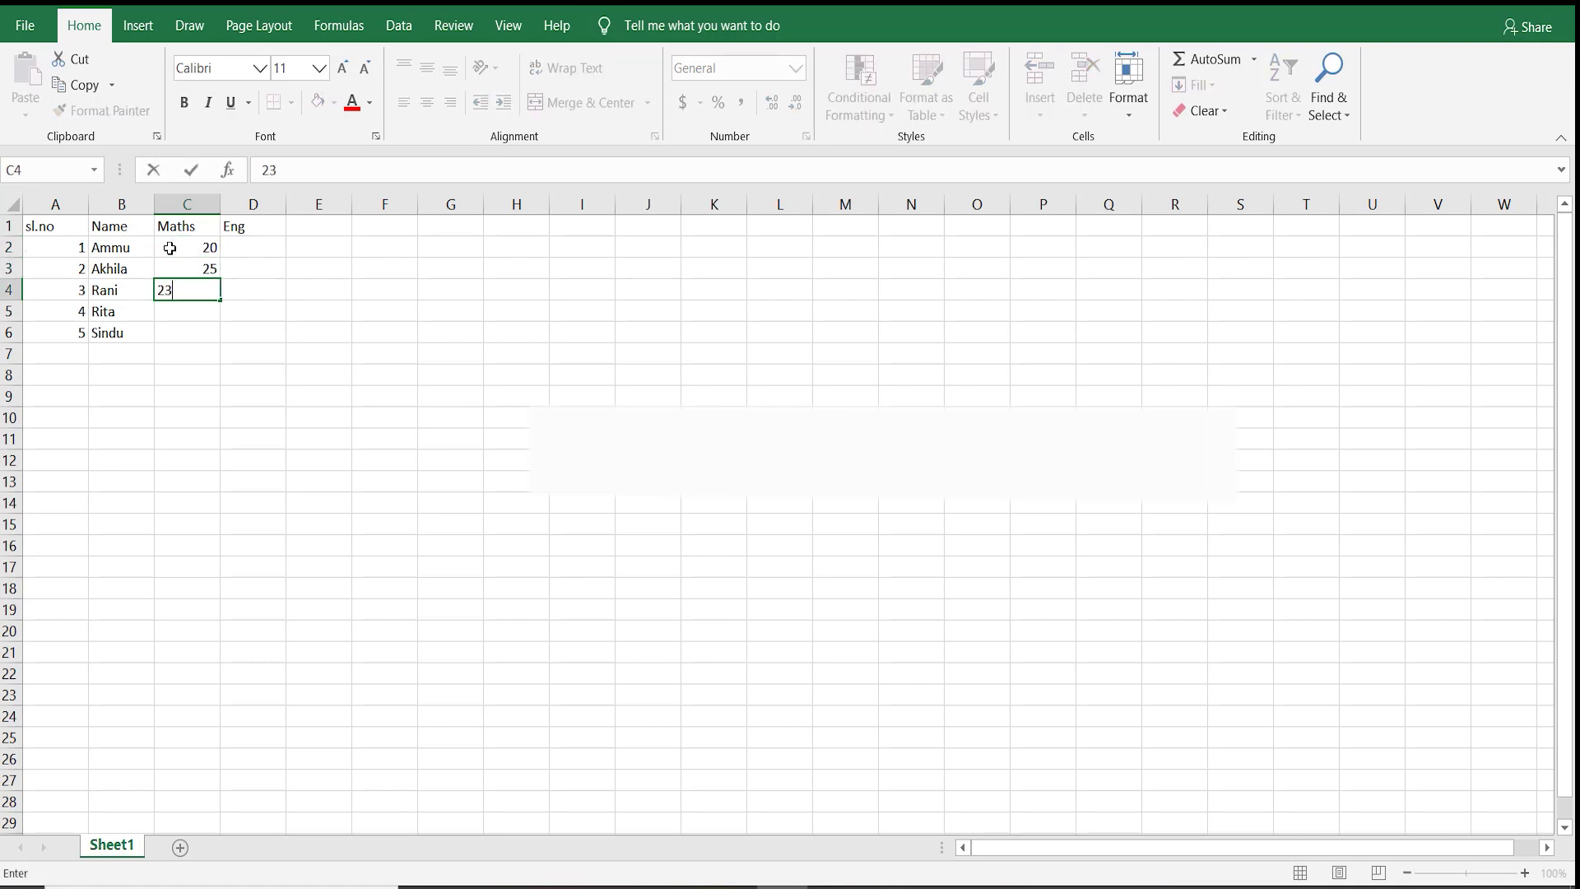
pyautogui.press('Return')
pyautogui.write('34')
pyautogui.press('Return')
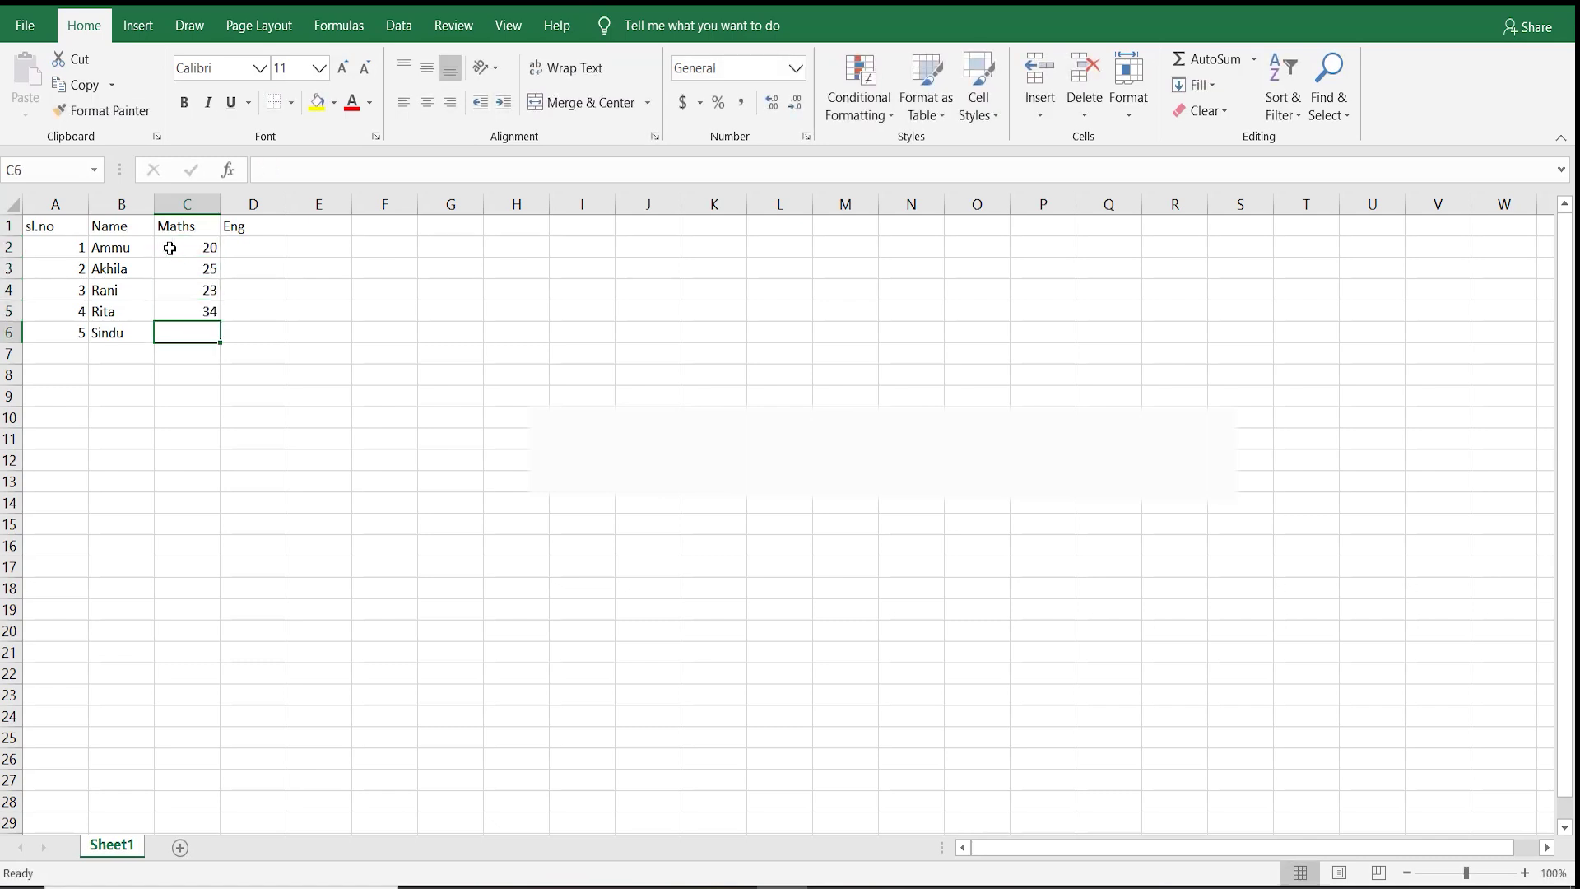
pyautogui.write('40')
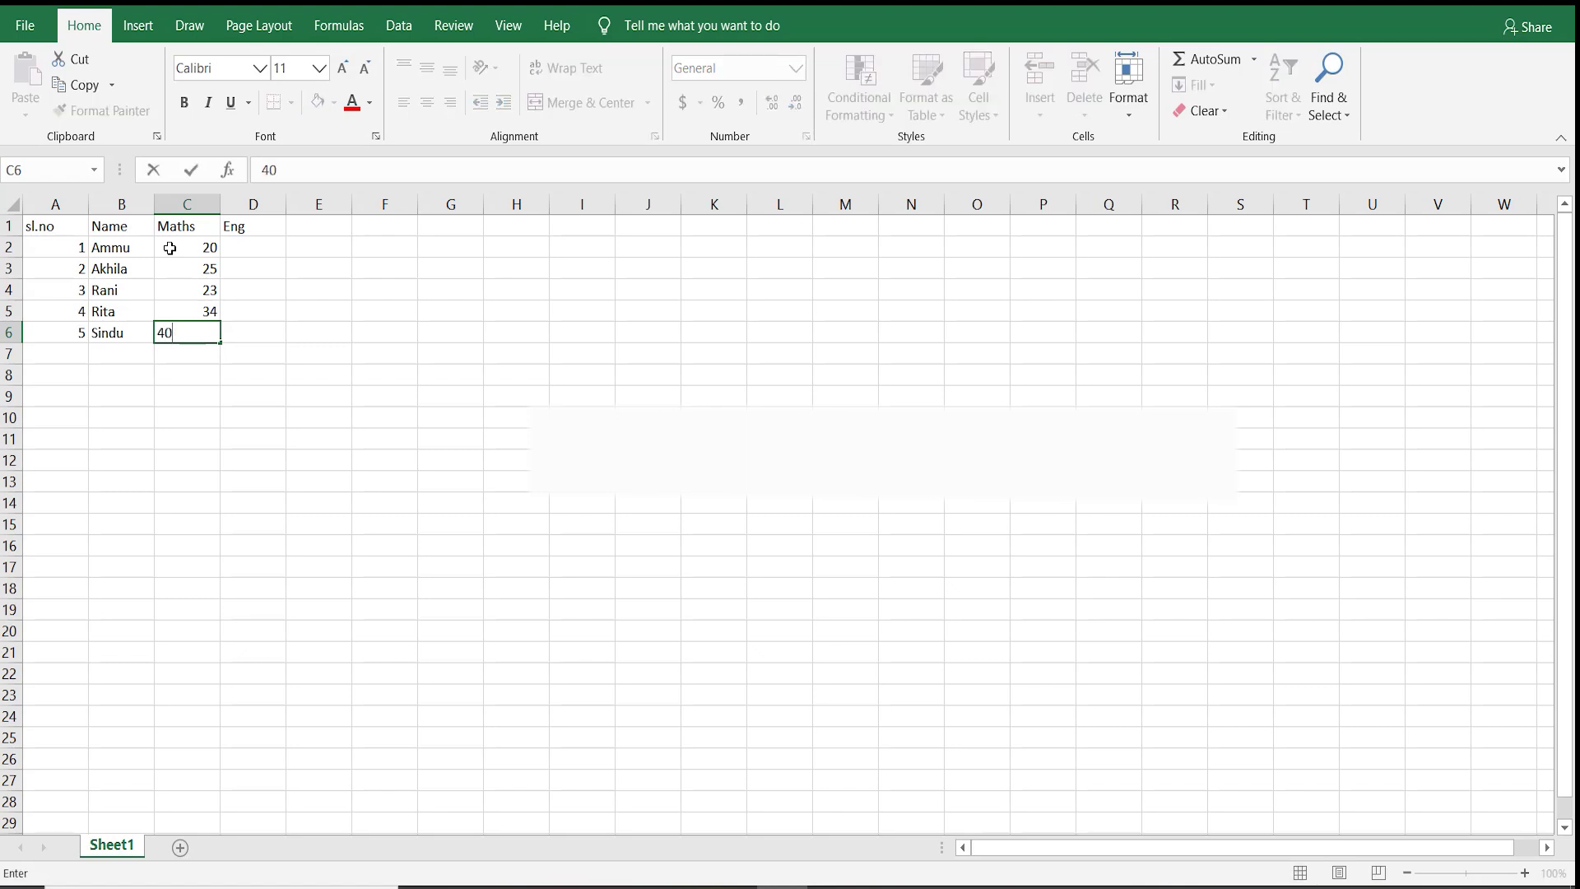
# - Enter the Eng marks 18, 23, 34, 45 and 46 in D2:D6
pyautogui.click(246, 247)
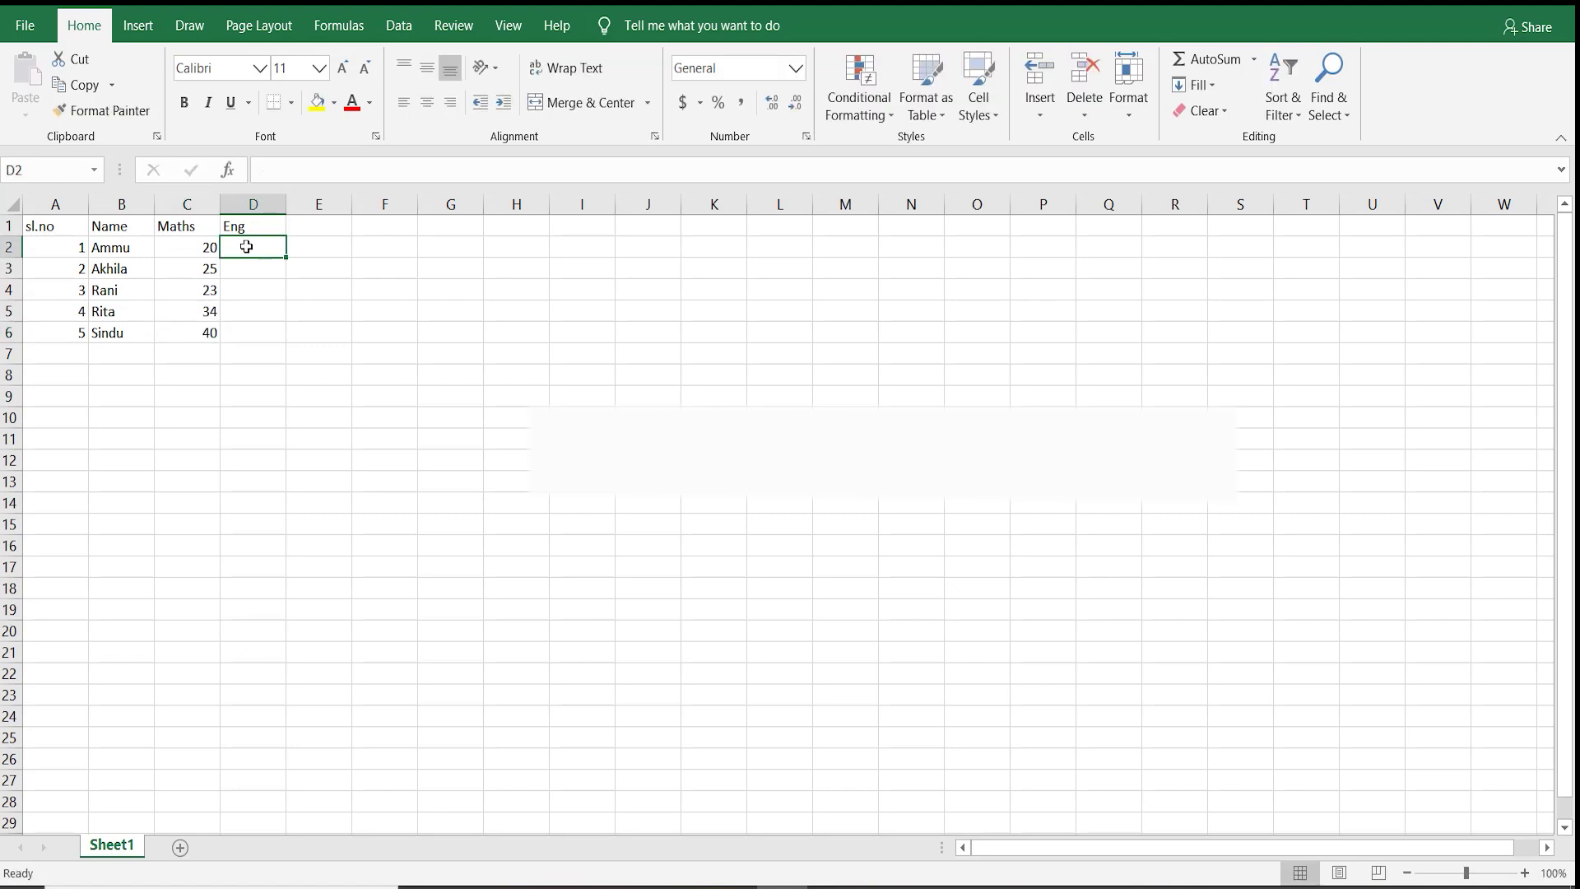
pyautogui.write('1')
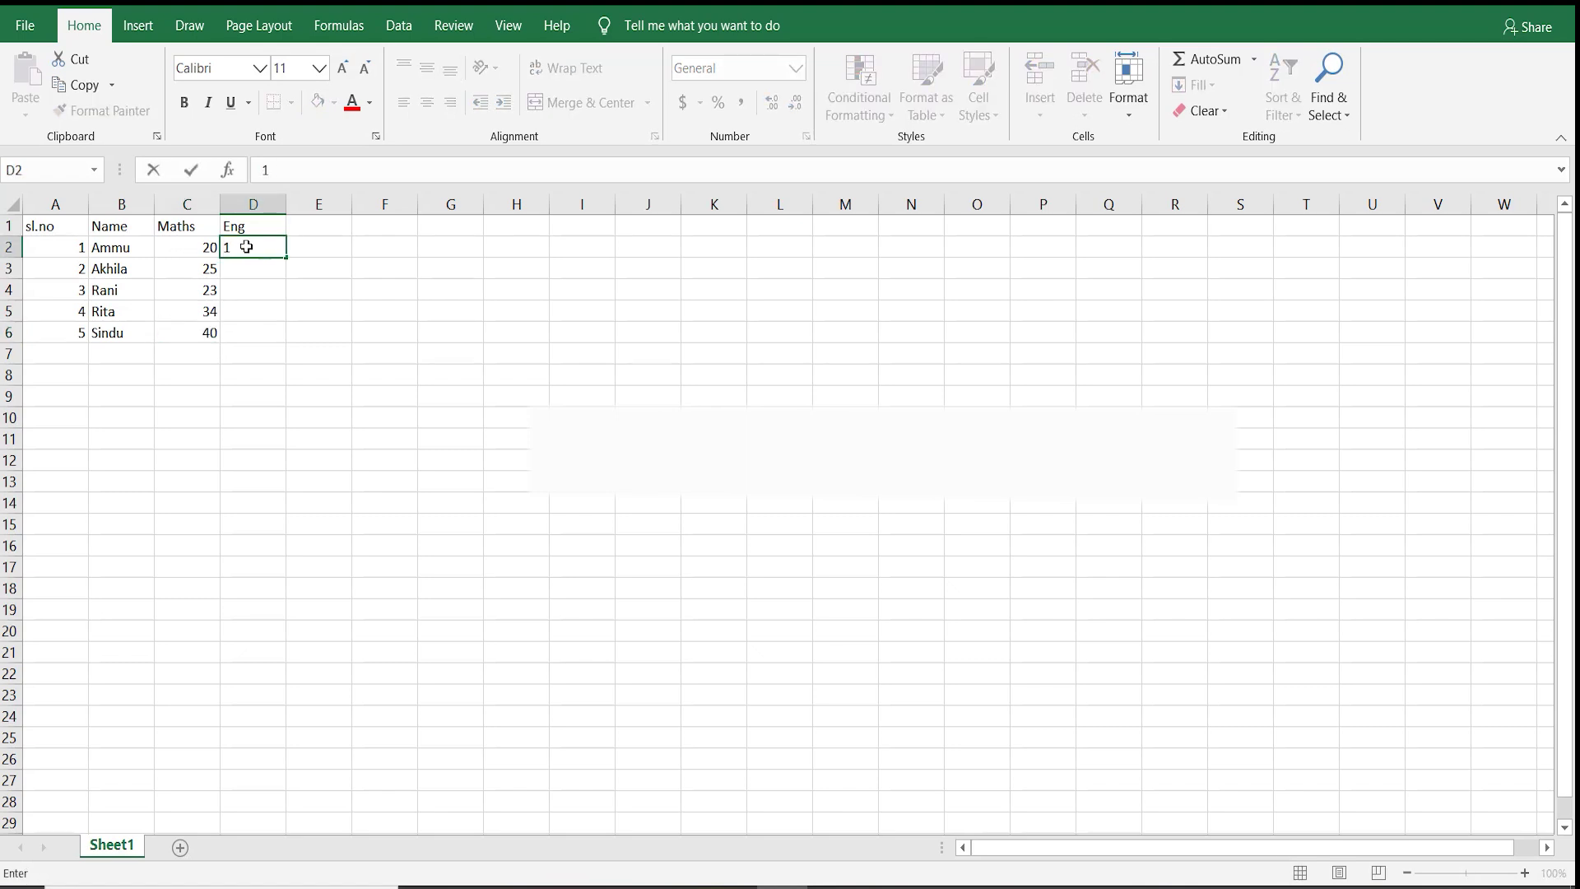
pyautogui.write('8')
pyautogui.press('Return')
pyautogui.write('2')
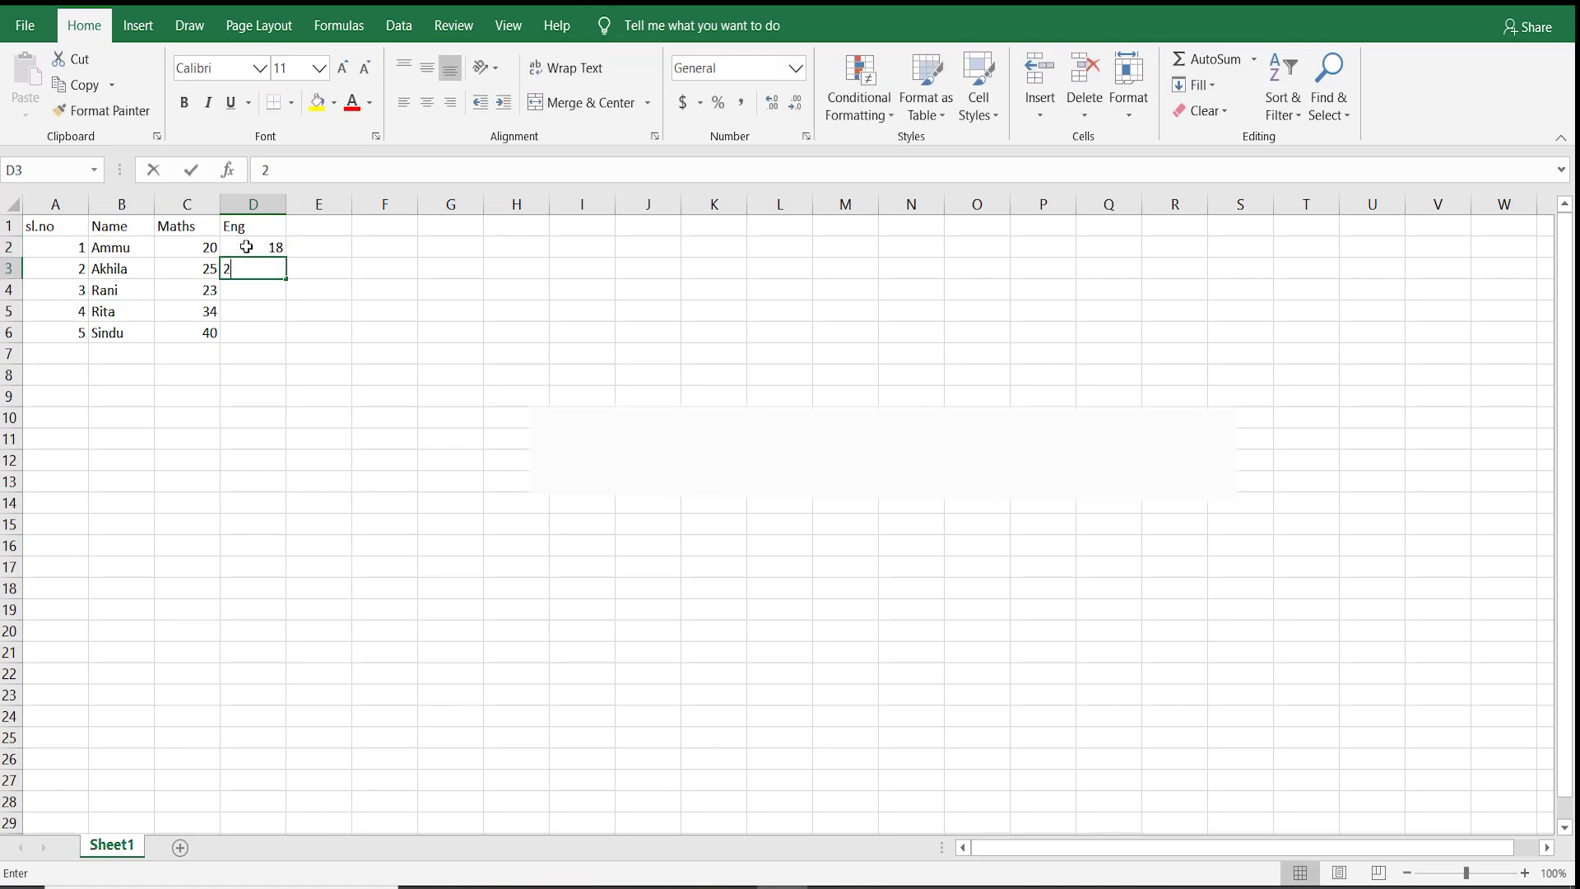
pyautogui.write('3')
pyautogui.press('Return')
pyautogui.write('34')
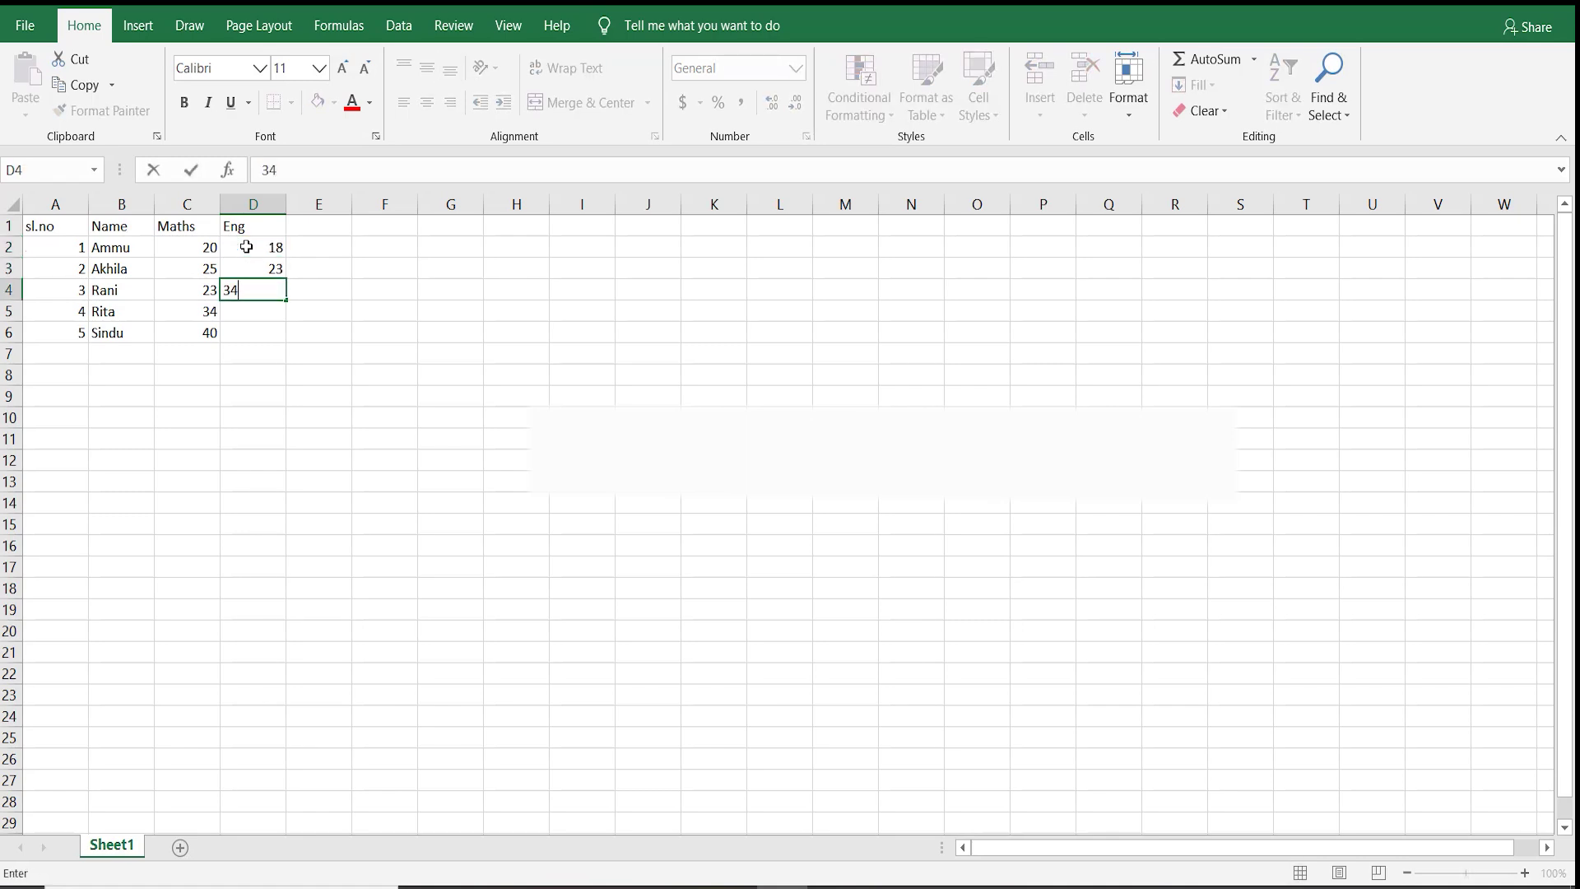
pyautogui.press('Return')
pyautogui.write('45')
pyautogui.press('Return')
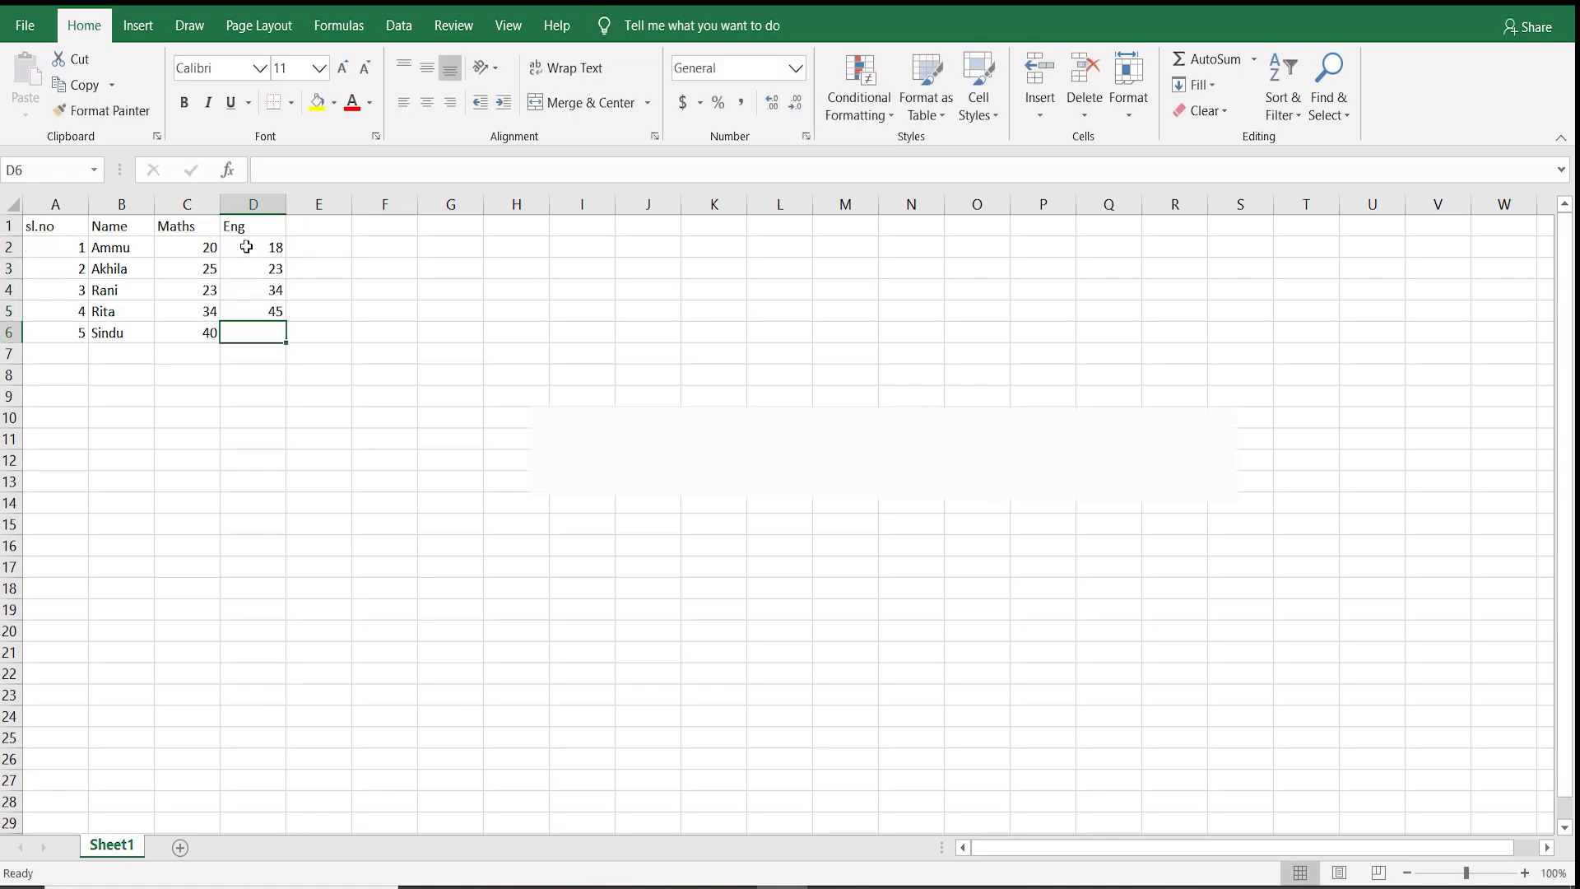
pyautogui.write('46')
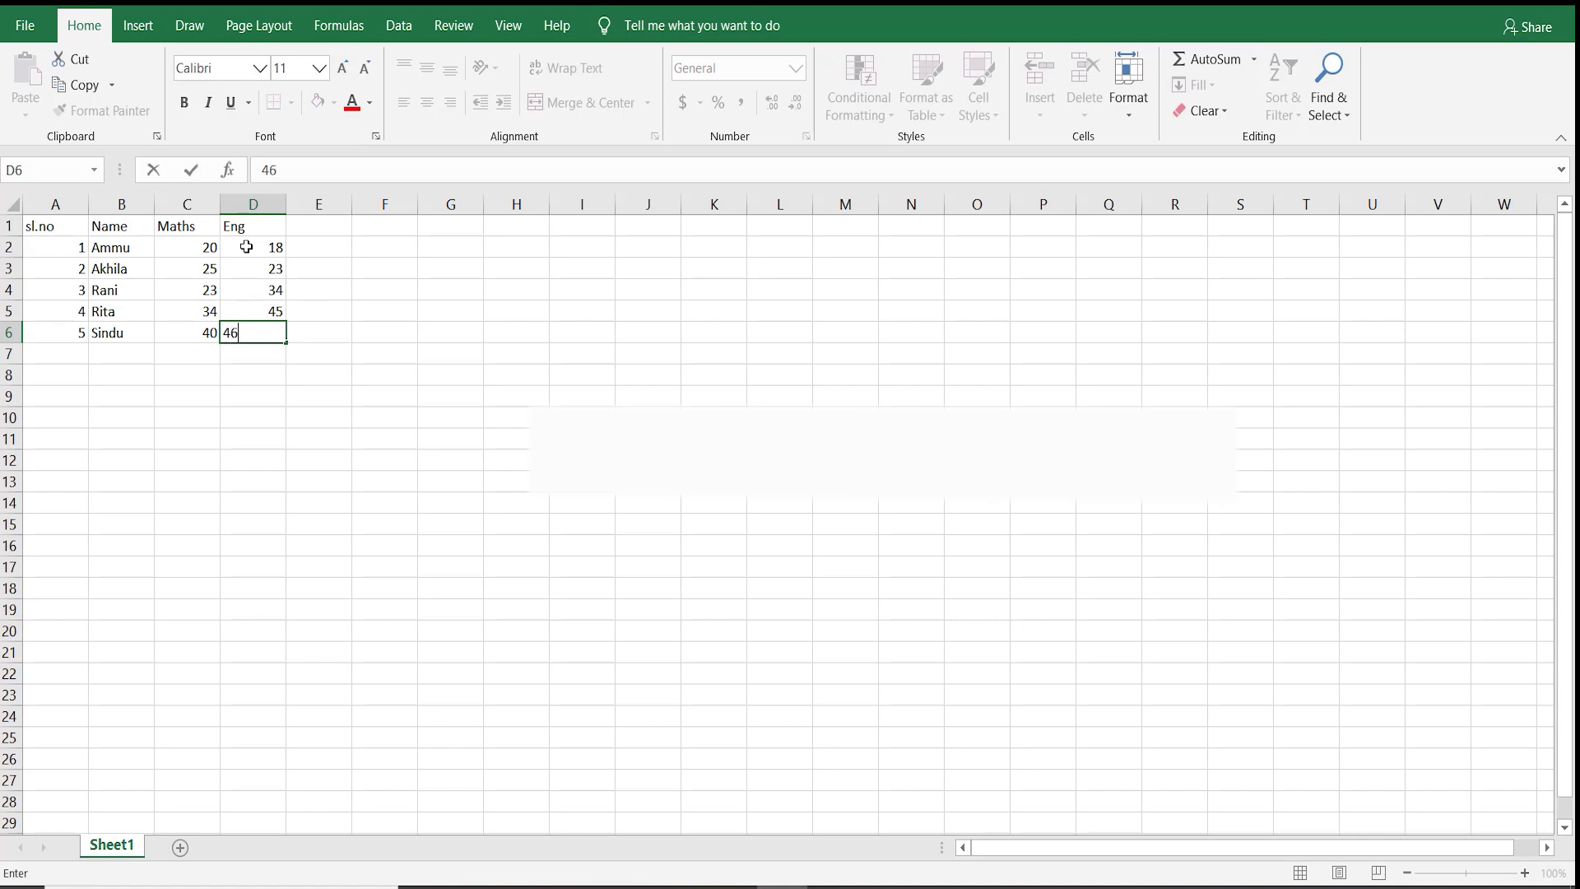
pyautogui.click(349, 271)
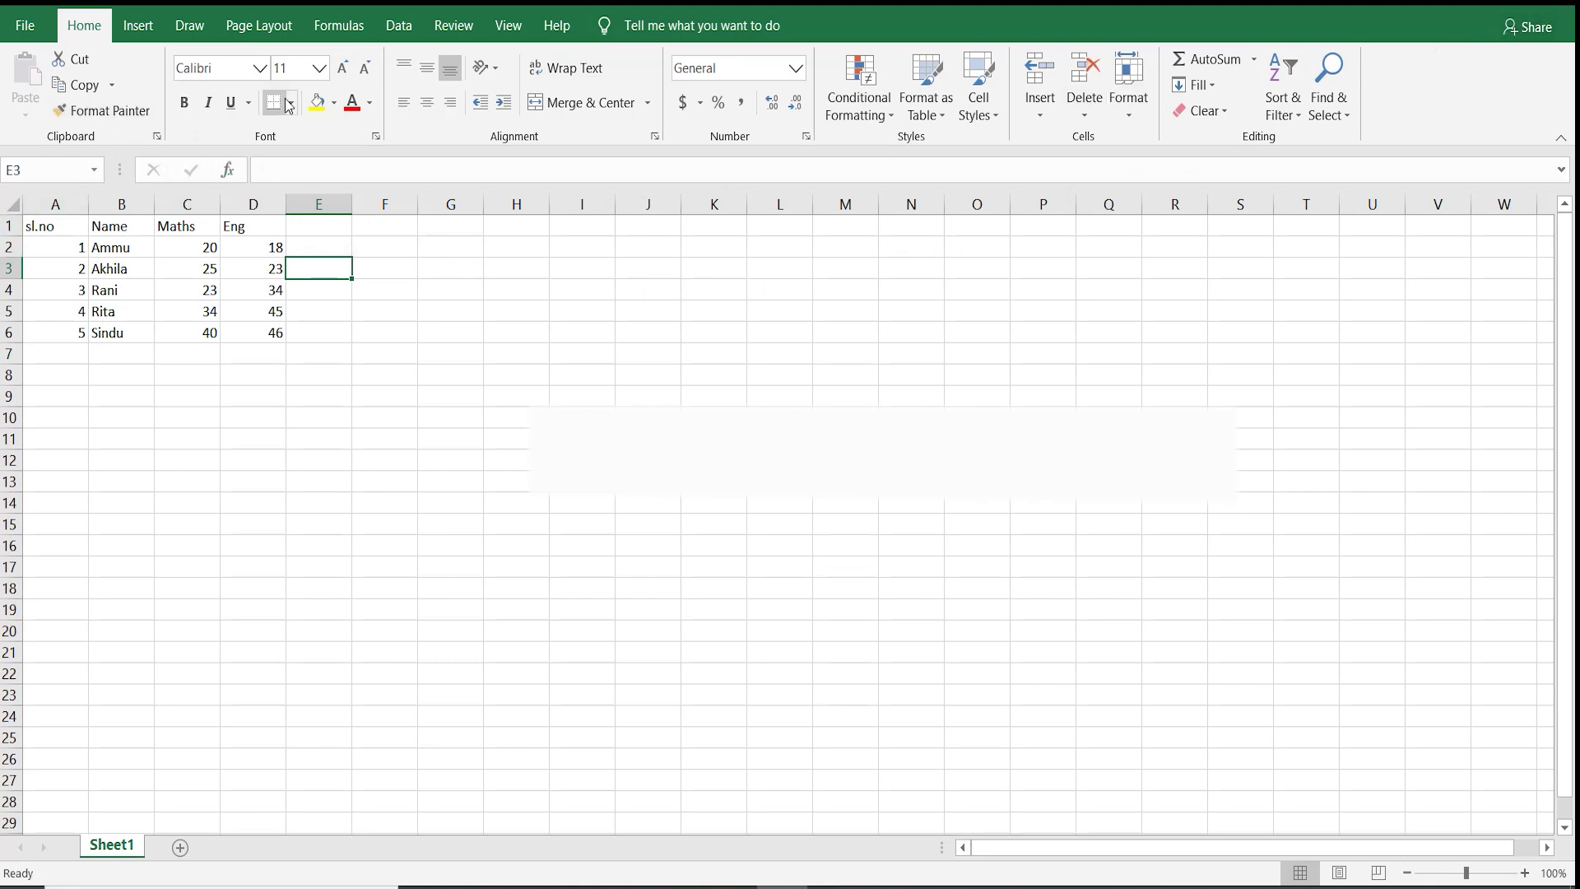
# - Bring up the Save As dialog on the Documents folder, showing the default name Book1
pyautogui.click(54, 29)
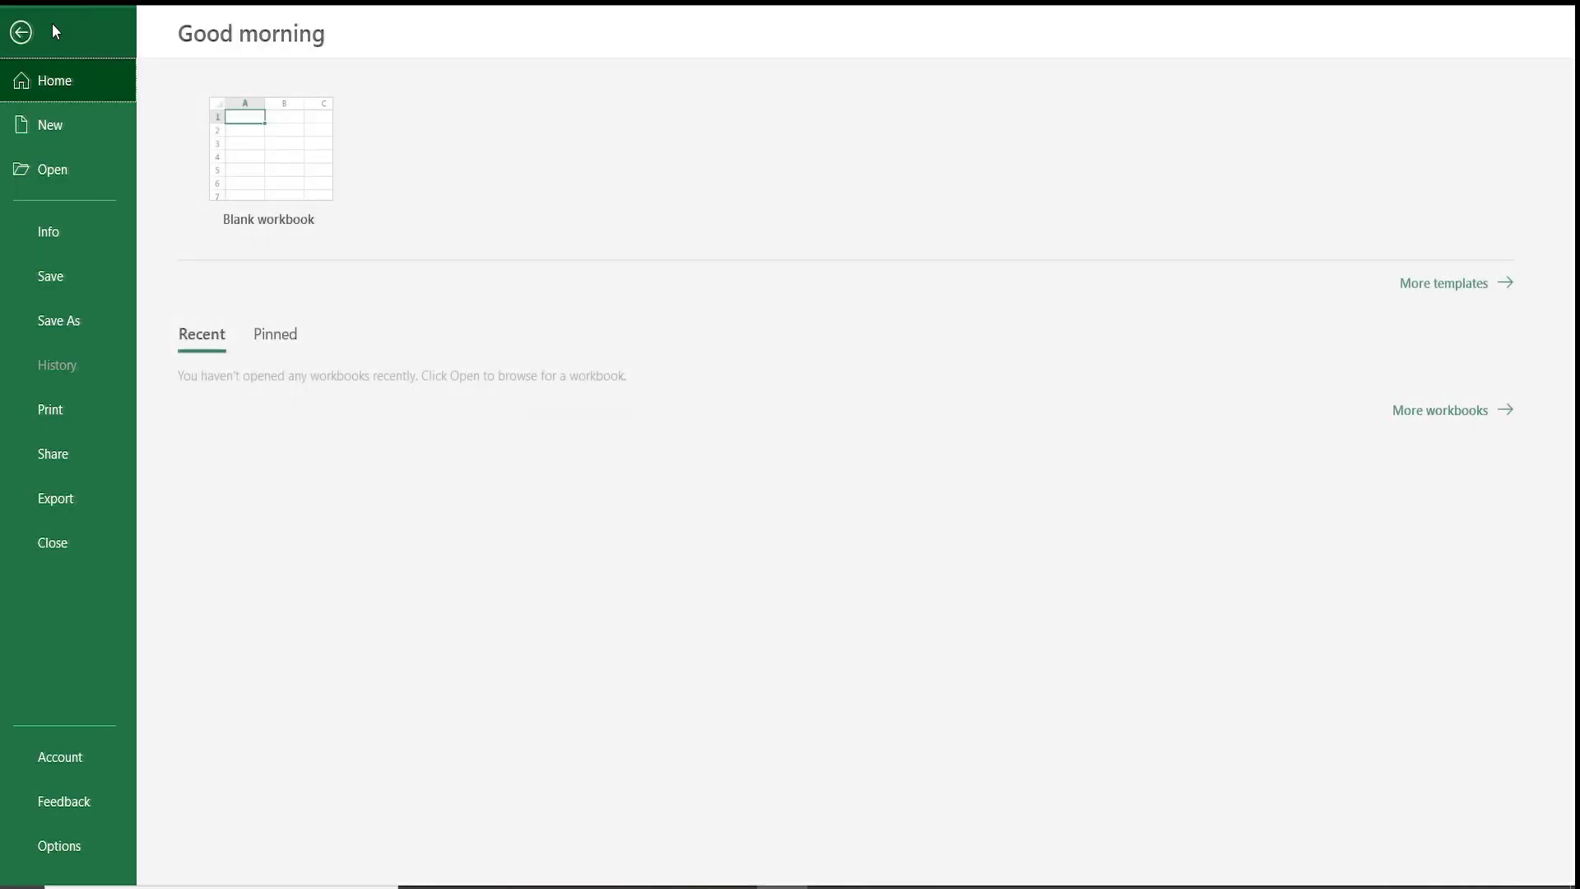
pyautogui.click(64, 279)
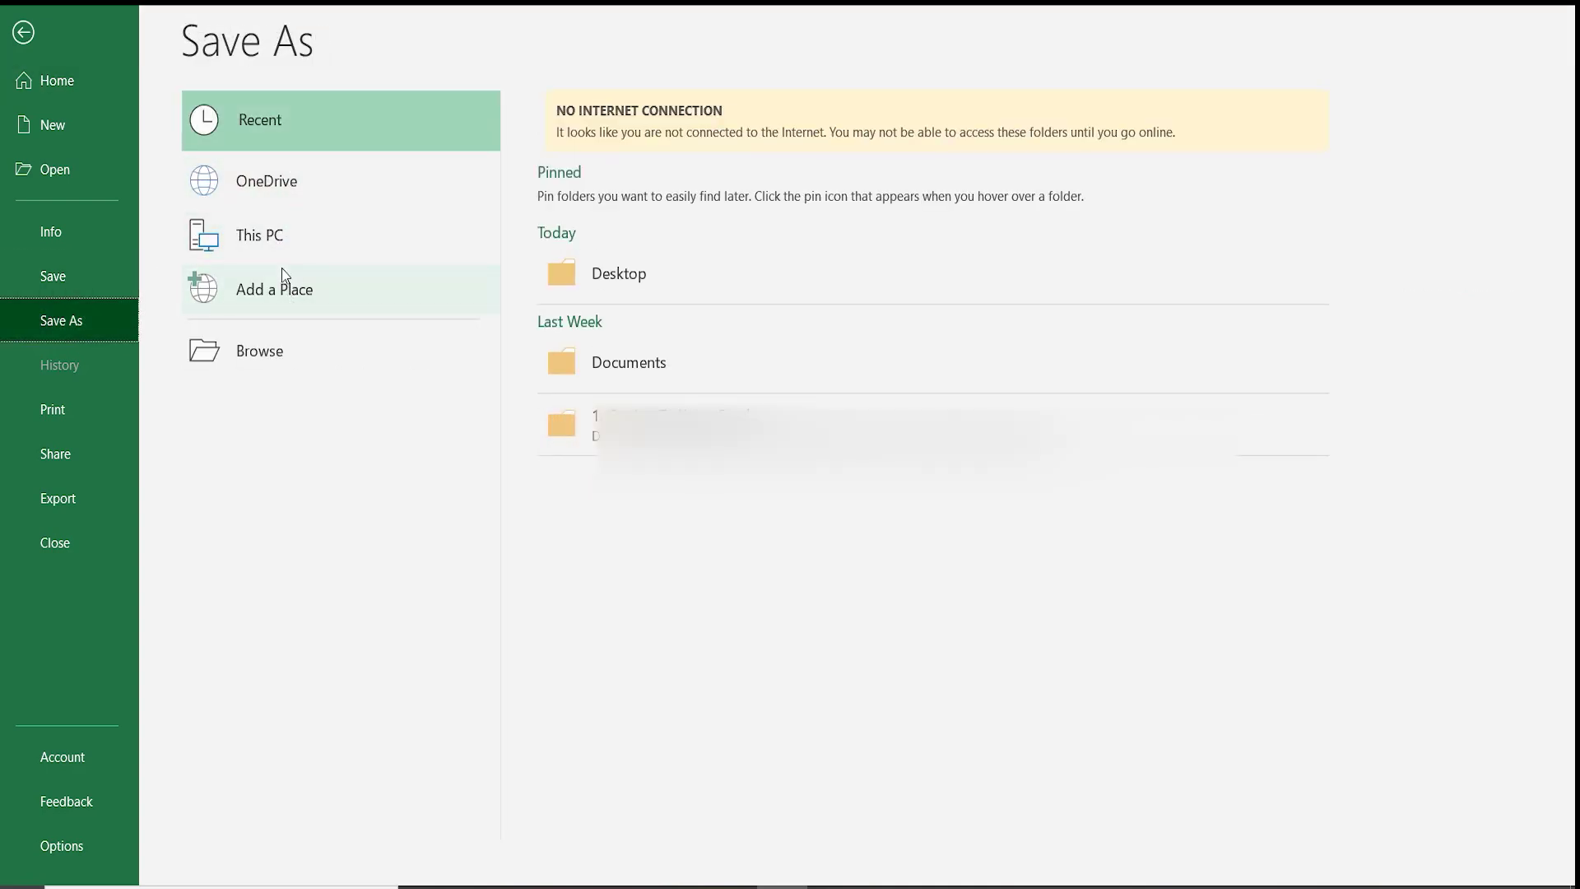
pyautogui.click(262, 352)
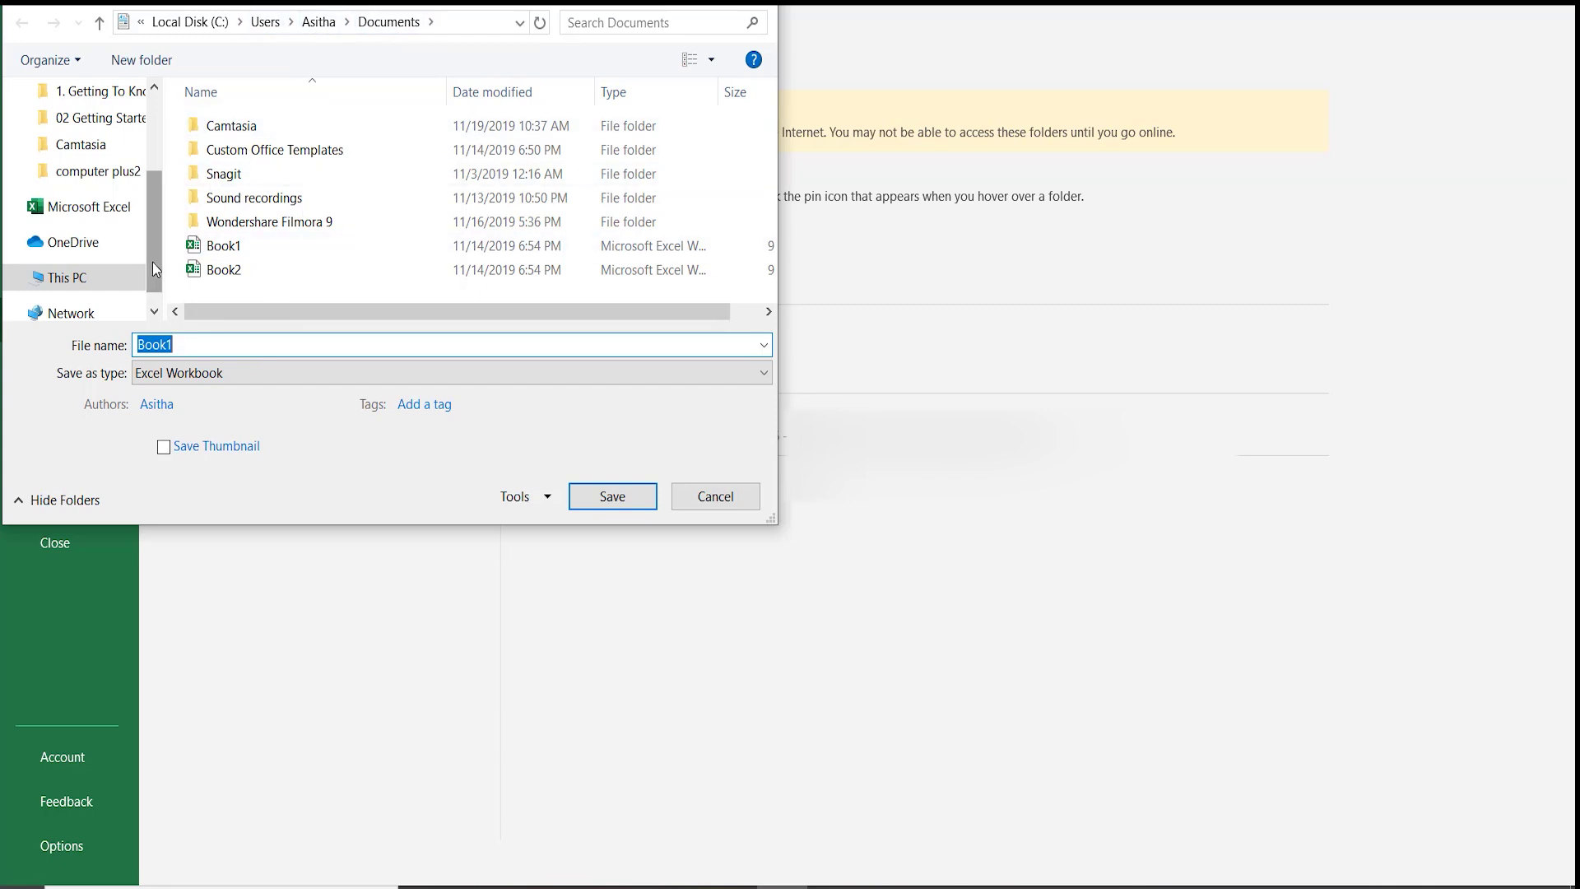
# - Replace the file name Book1 with MarkList and save the workbook to Documents
pyautogui.click(187, 351)
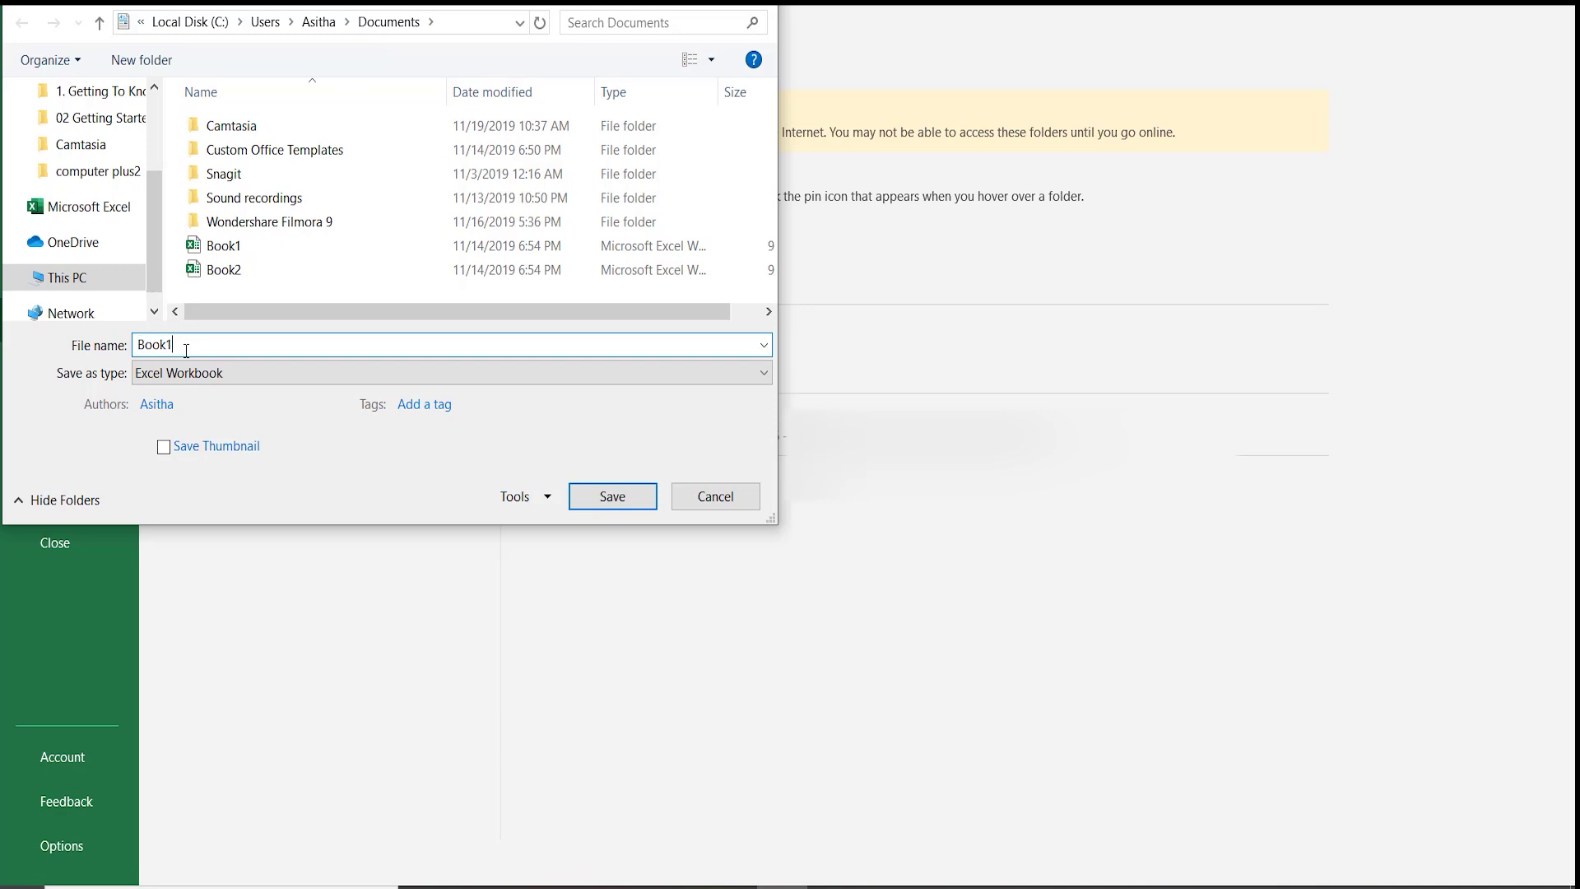
pyautogui.press('BackSpace')
pyautogui.press('BackSpace')
pyautogui.press('BackSpace')
pyautogui.press('BackSpace')
pyautogui.press('BackSpace')
pyautogui.write('ma')
pyautogui.write('rkli')
pyautogui.write('st')
pyautogui.press('BackSpace')
pyautogui.press('BackSpace')
pyautogui.press('BackSpace')
pyautogui.press('BackSpace')
pyautogui.press('BackSpace')
pyautogui.press('BackSpace')
pyautogui.press('BackSpace')
pyautogui.press('BackSpace')
pyautogui.write('Mra')
pyautogui.press('BackSpace')
pyautogui.press('BackSpace')
pyautogui.press('BackSpace')
pyautogui.write('m')
pyautogui.press('BackSpace')
pyautogui.write('M')
pyautogui.write('ar')
pyautogui.write('k')
pyautogui.write('List')
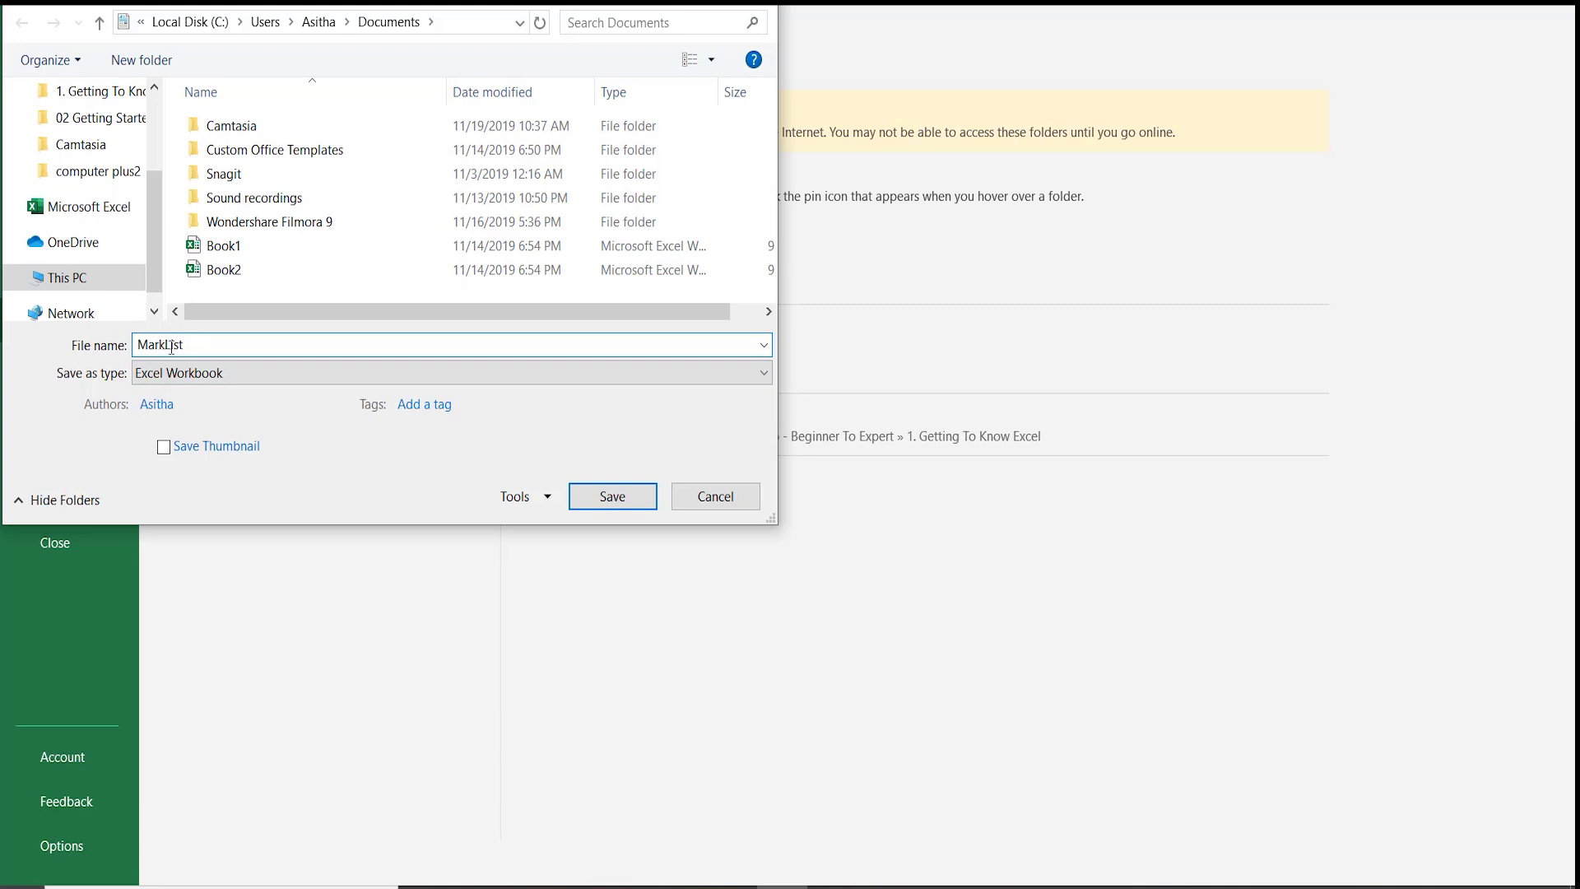
pyautogui.click(622, 497)
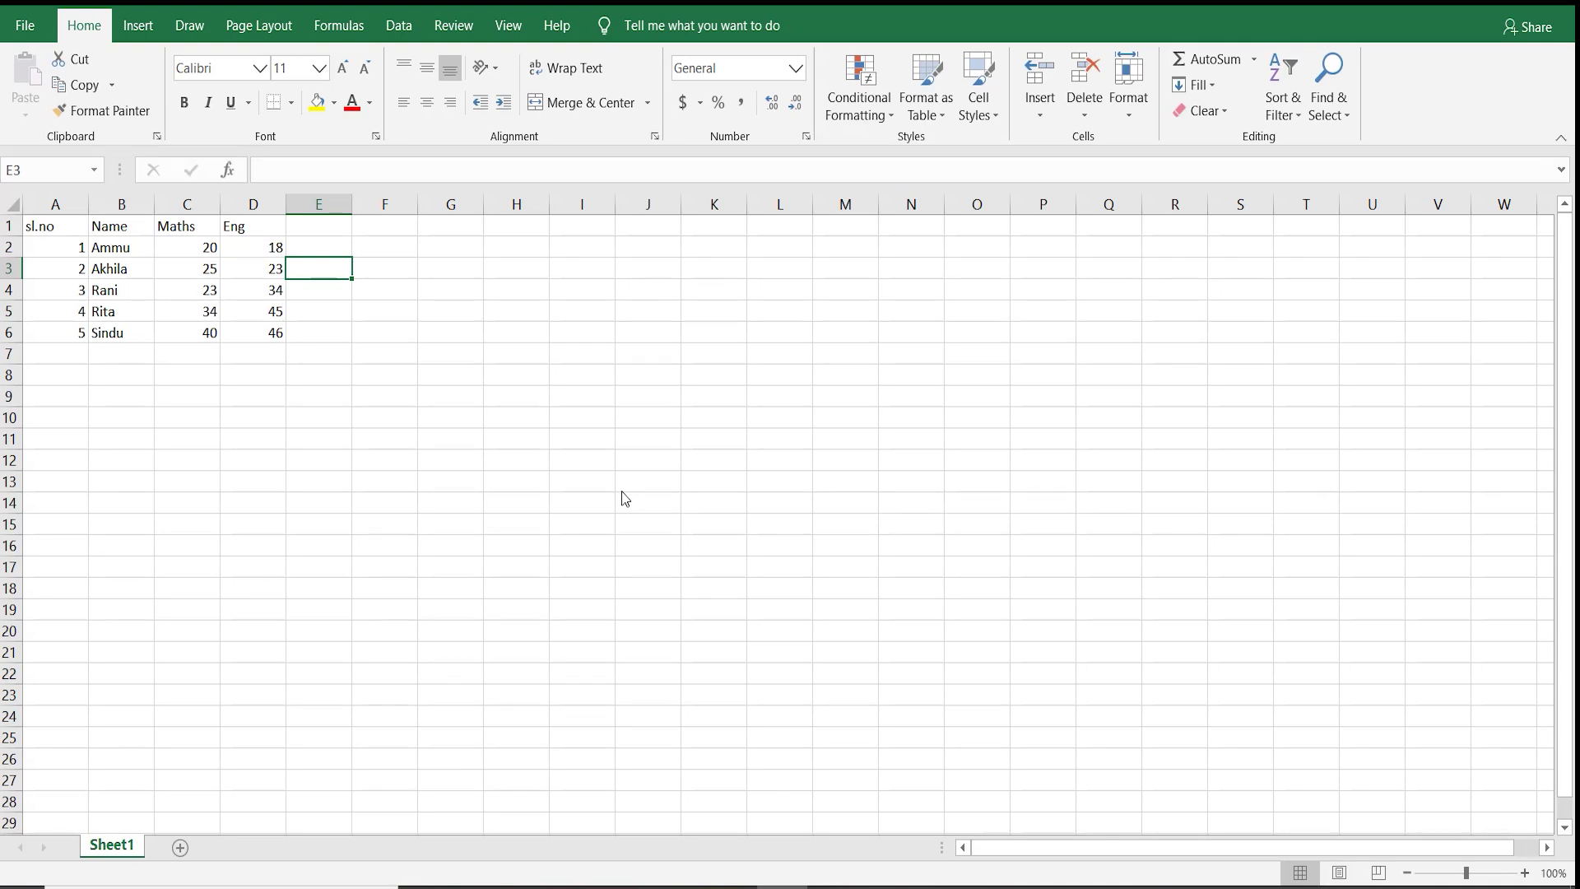
# - Browse to Documents and open the MarkList workbook
pyautogui.click(25, 30)
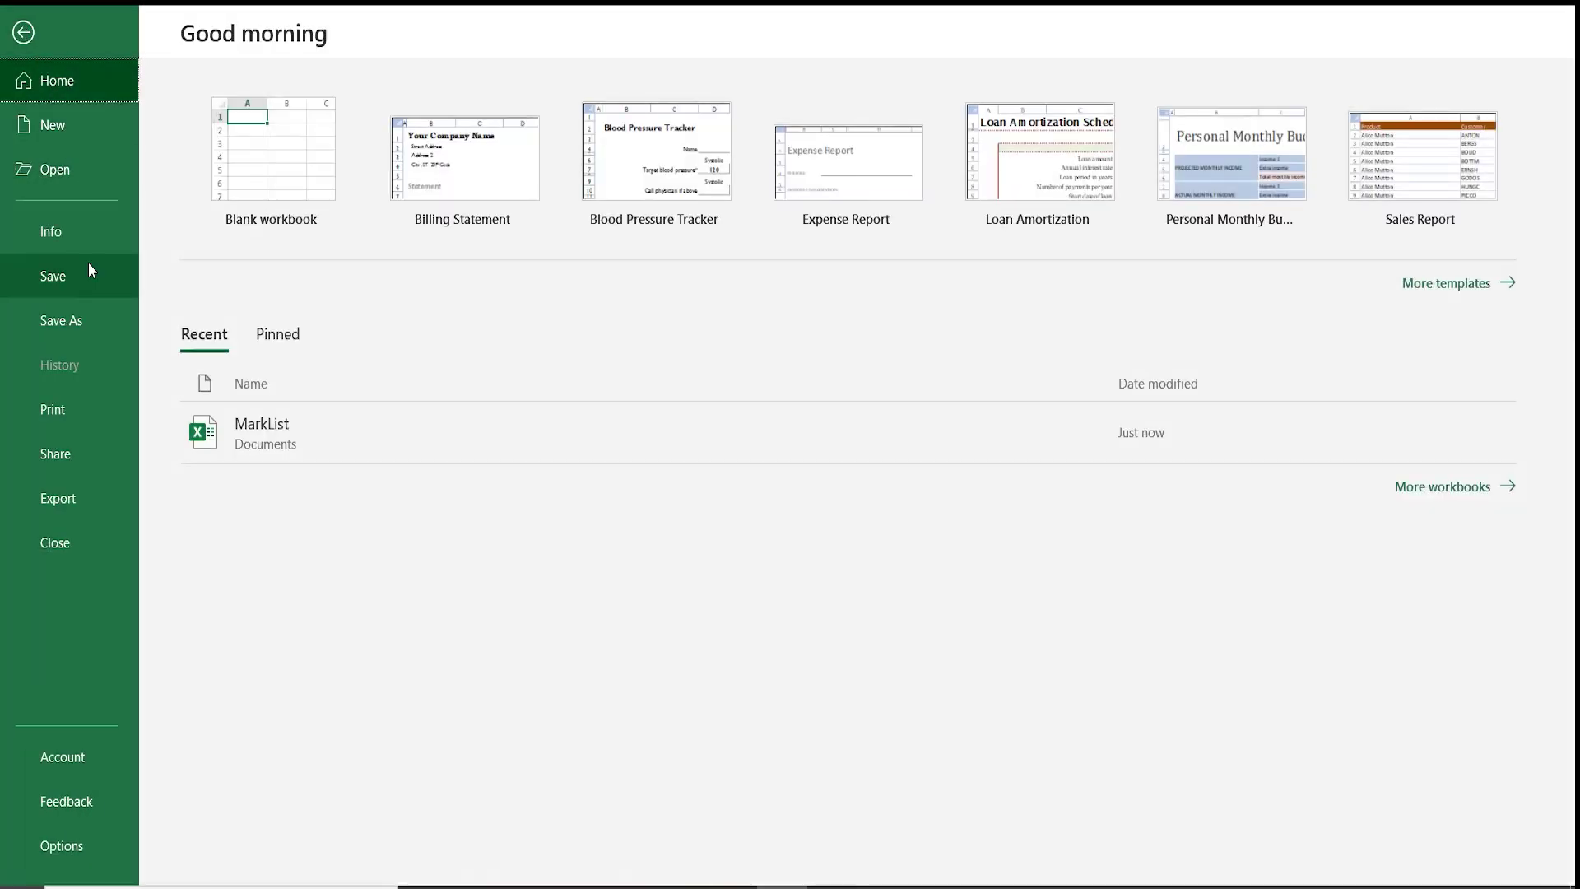
pyautogui.click(66, 176)
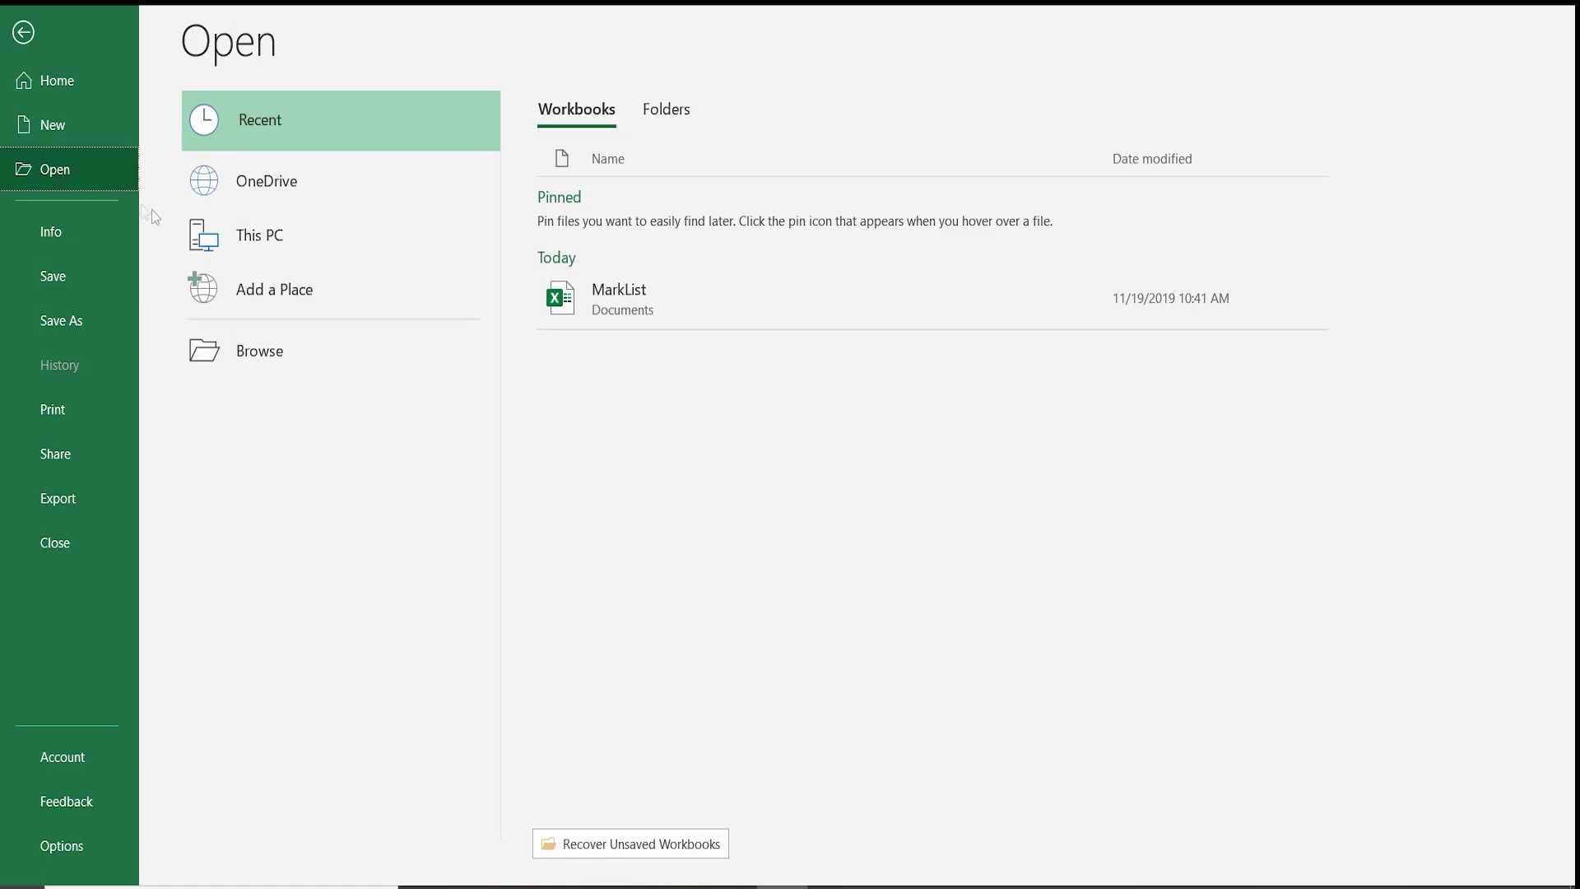
pyautogui.click(300, 341)
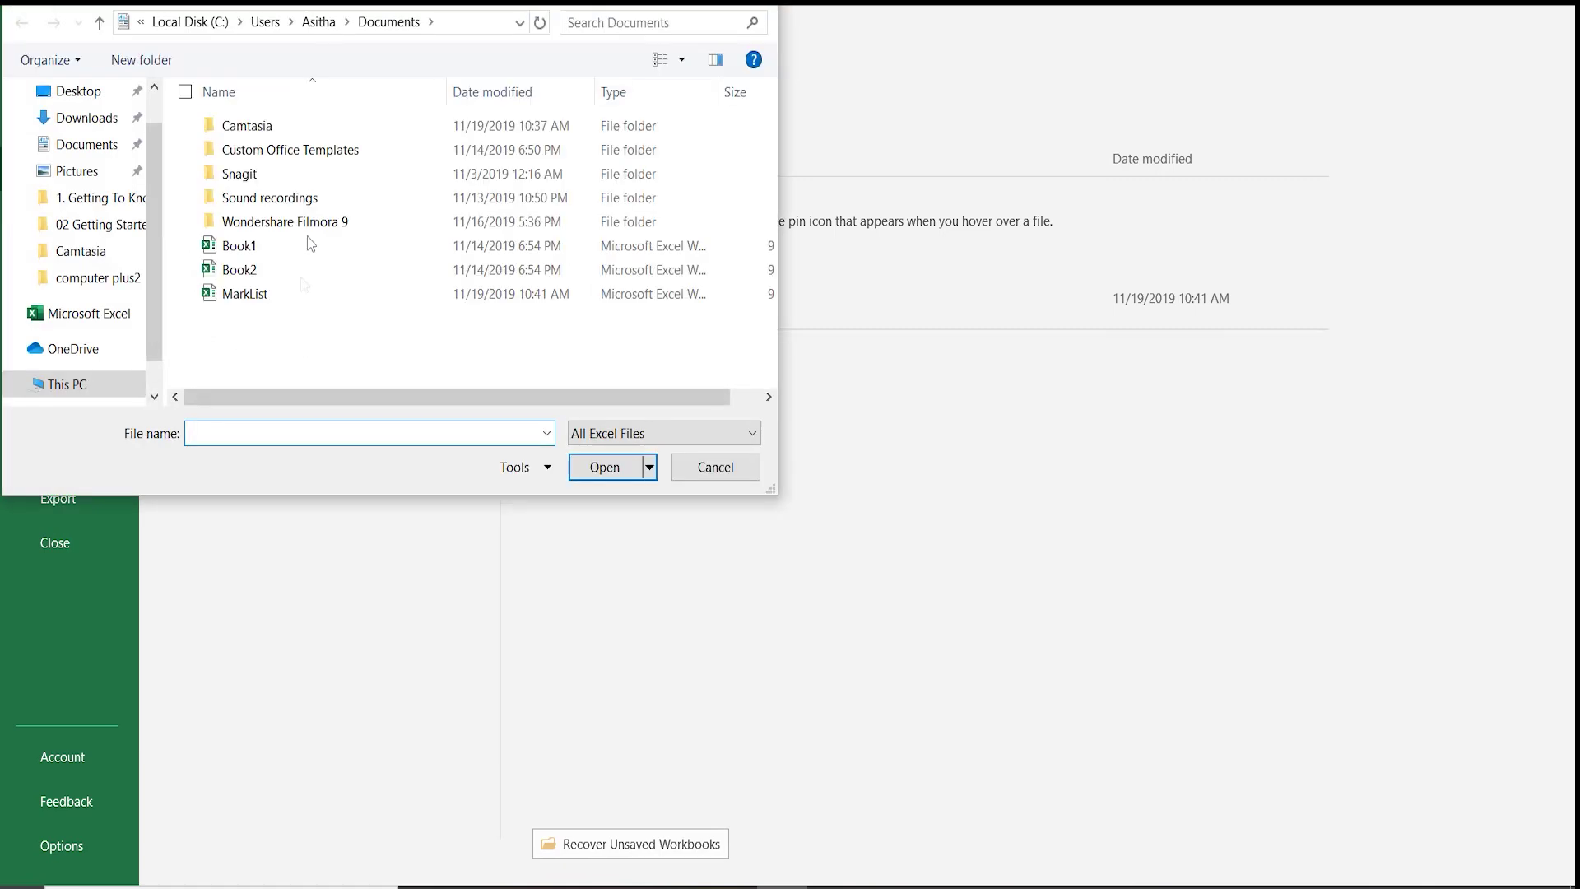
pyautogui.click(264, 292)
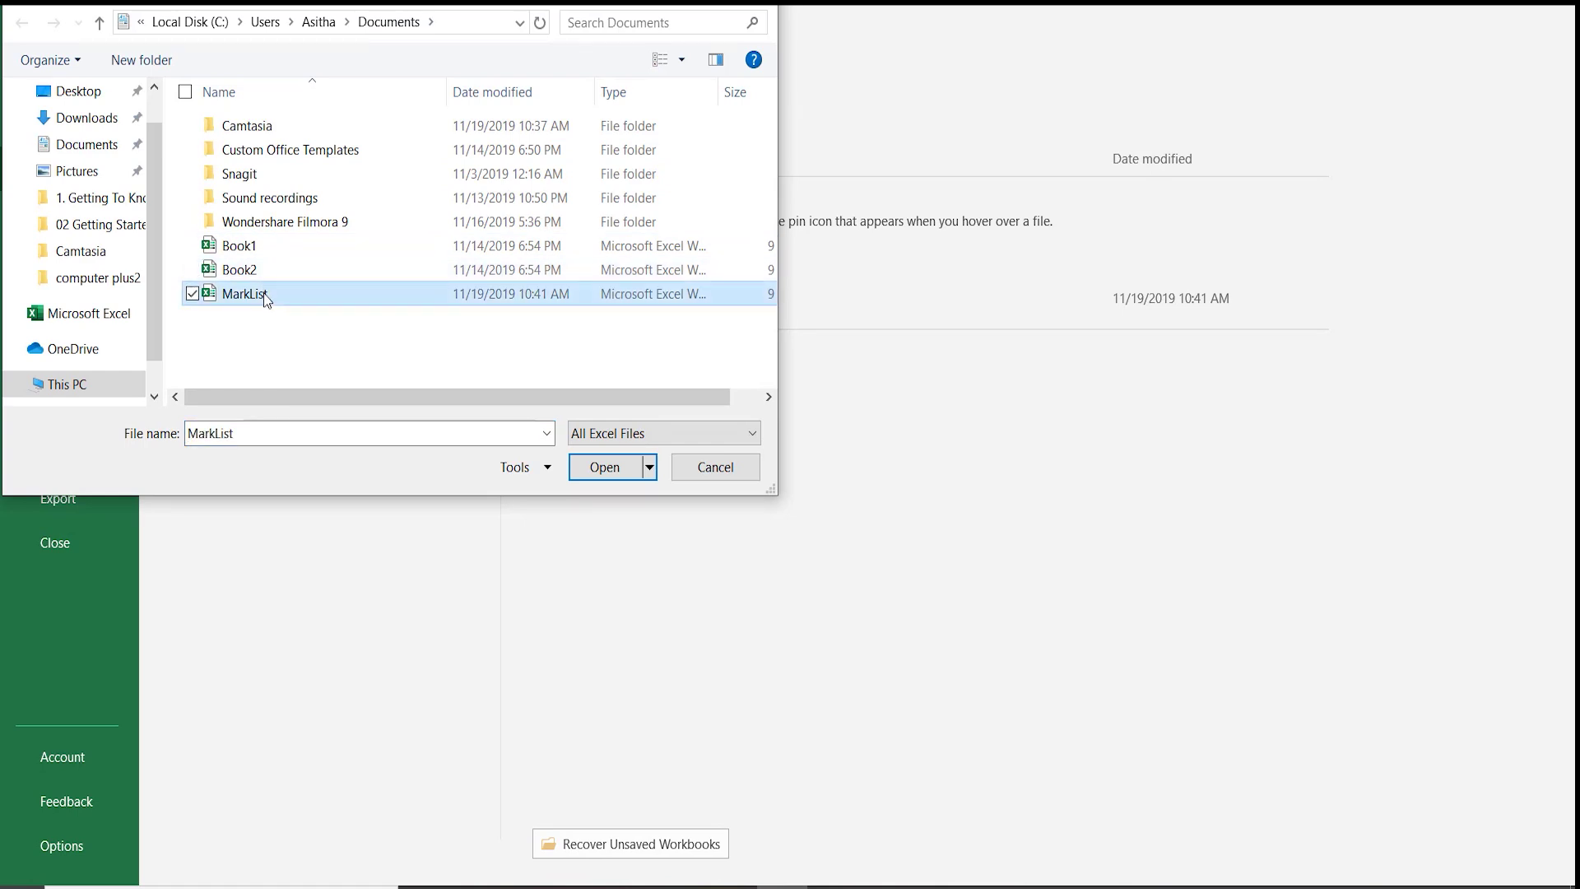
pyautogui.click(599, 469)
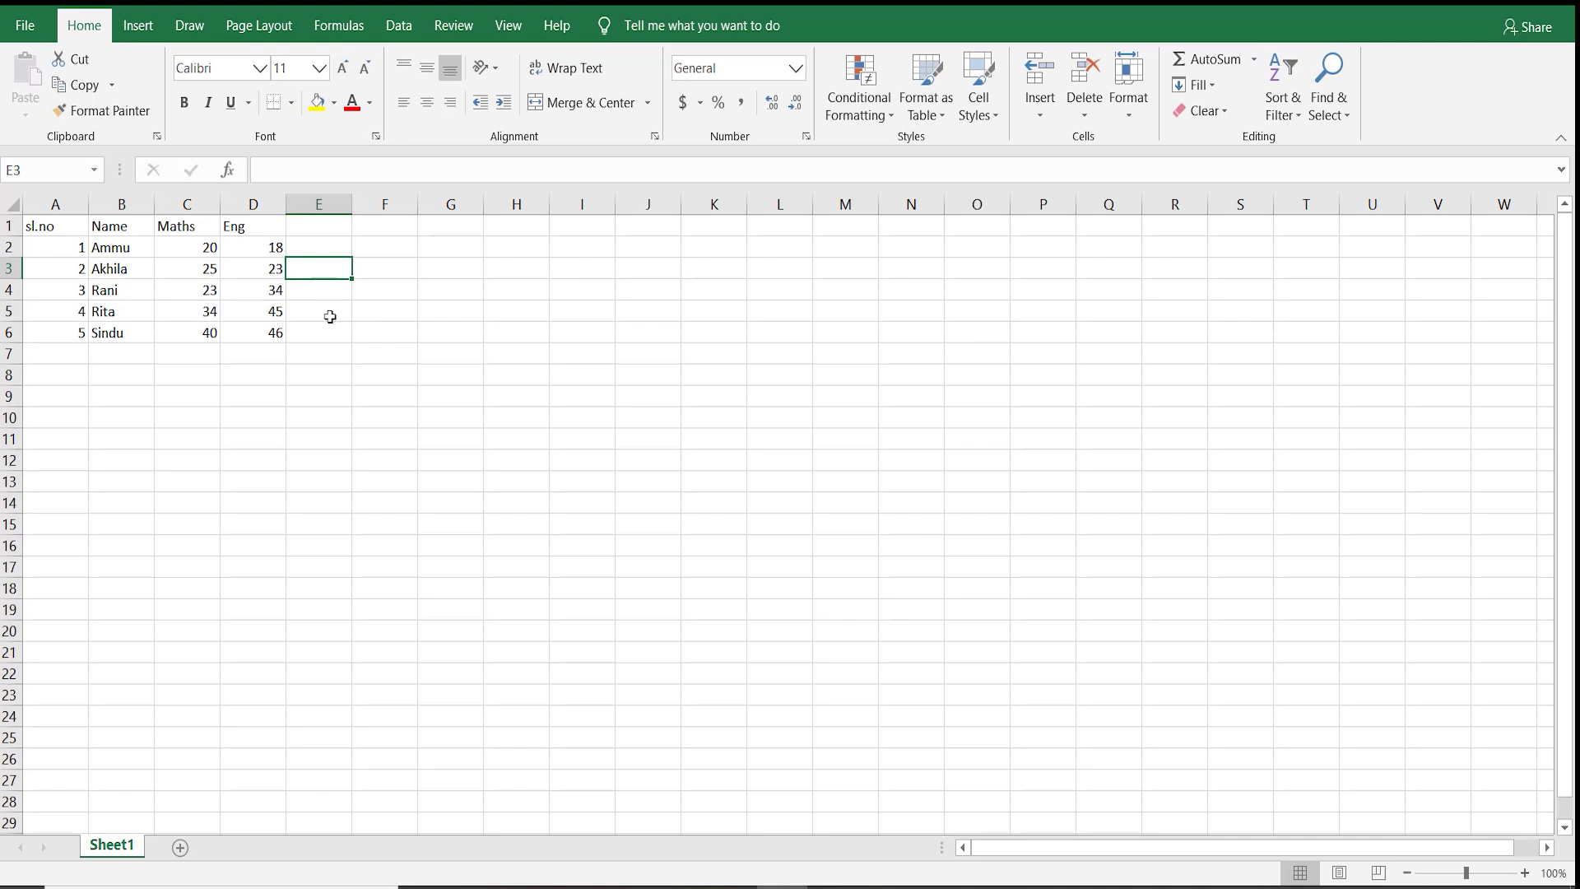
# - Change the last Eng mark in D6 from 46 to 42
pyautogui.click(278, 338)
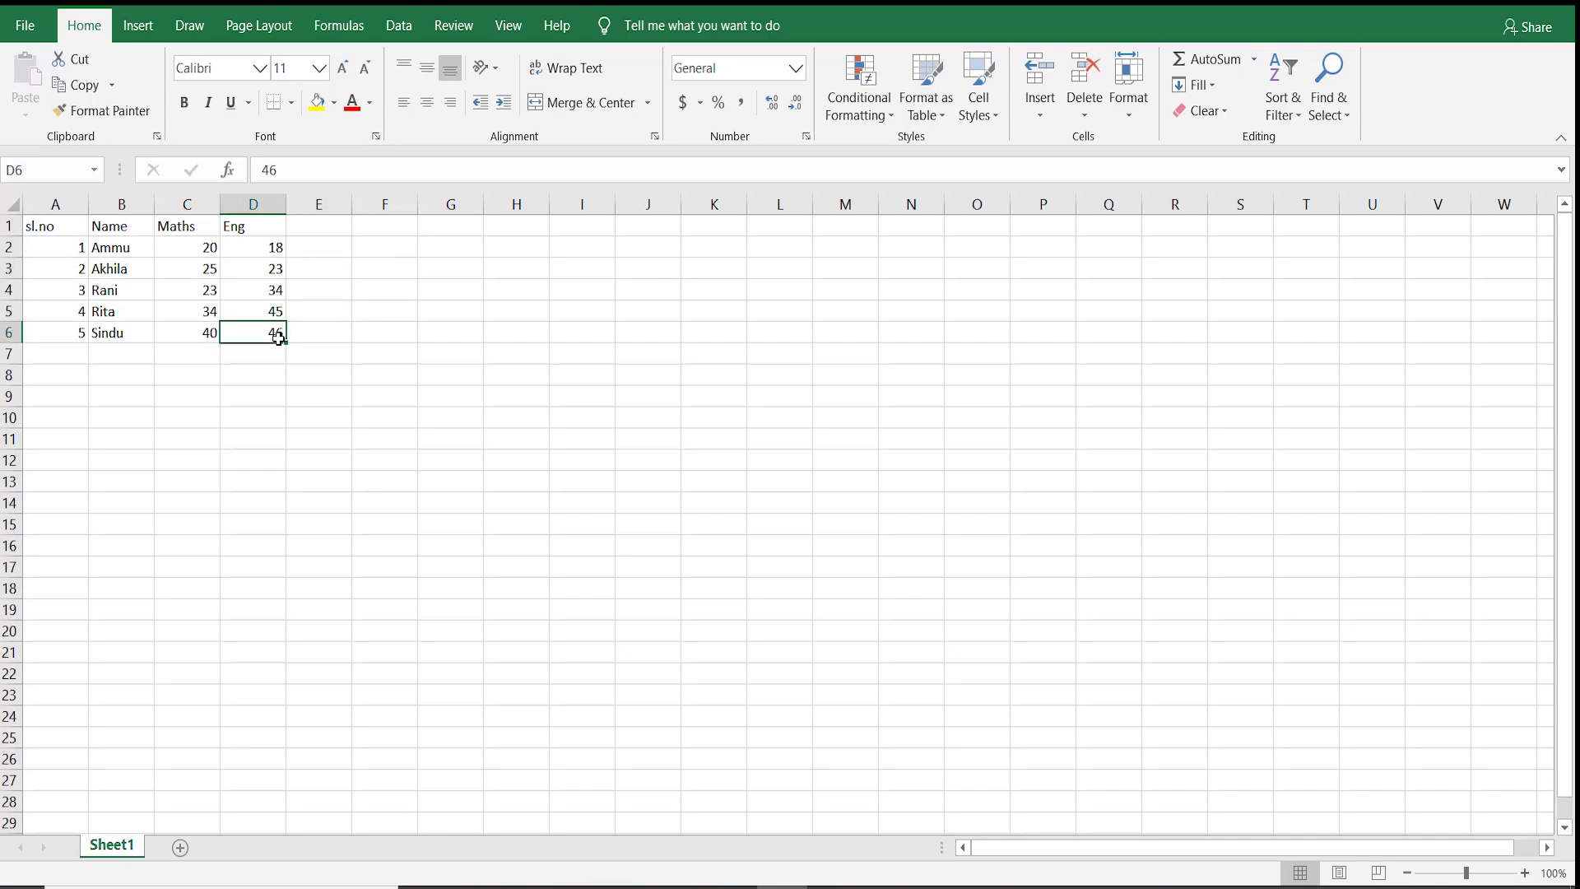
pyautogui.write('4')
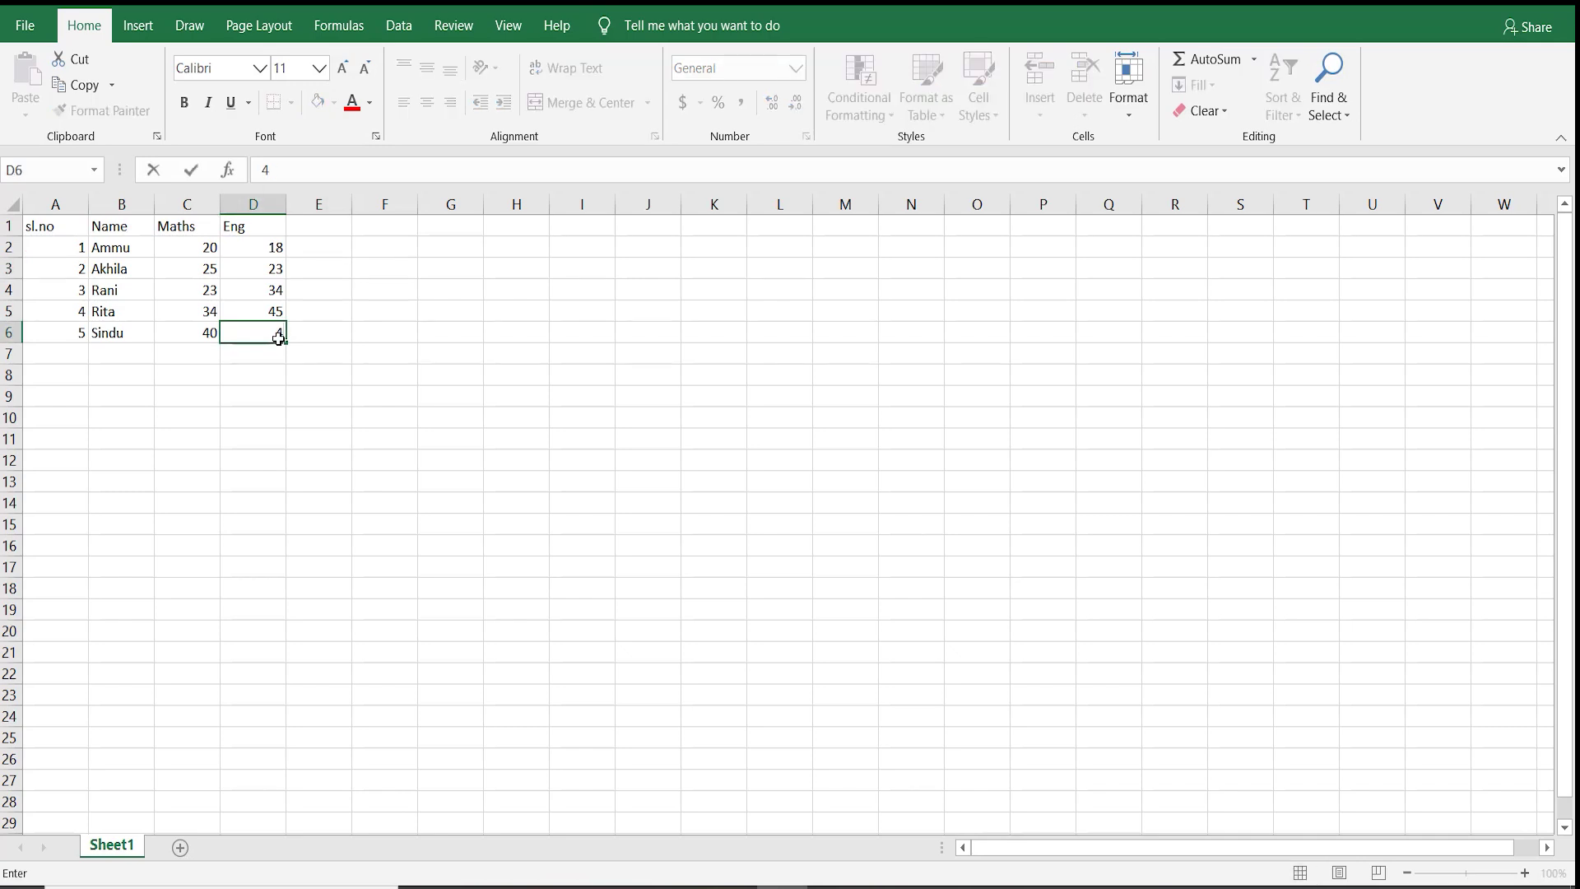
pyautogui.write('2')
# - Save a copy of the edited workbook to Documents as MarkList1
pyautogui.click(34, 33)
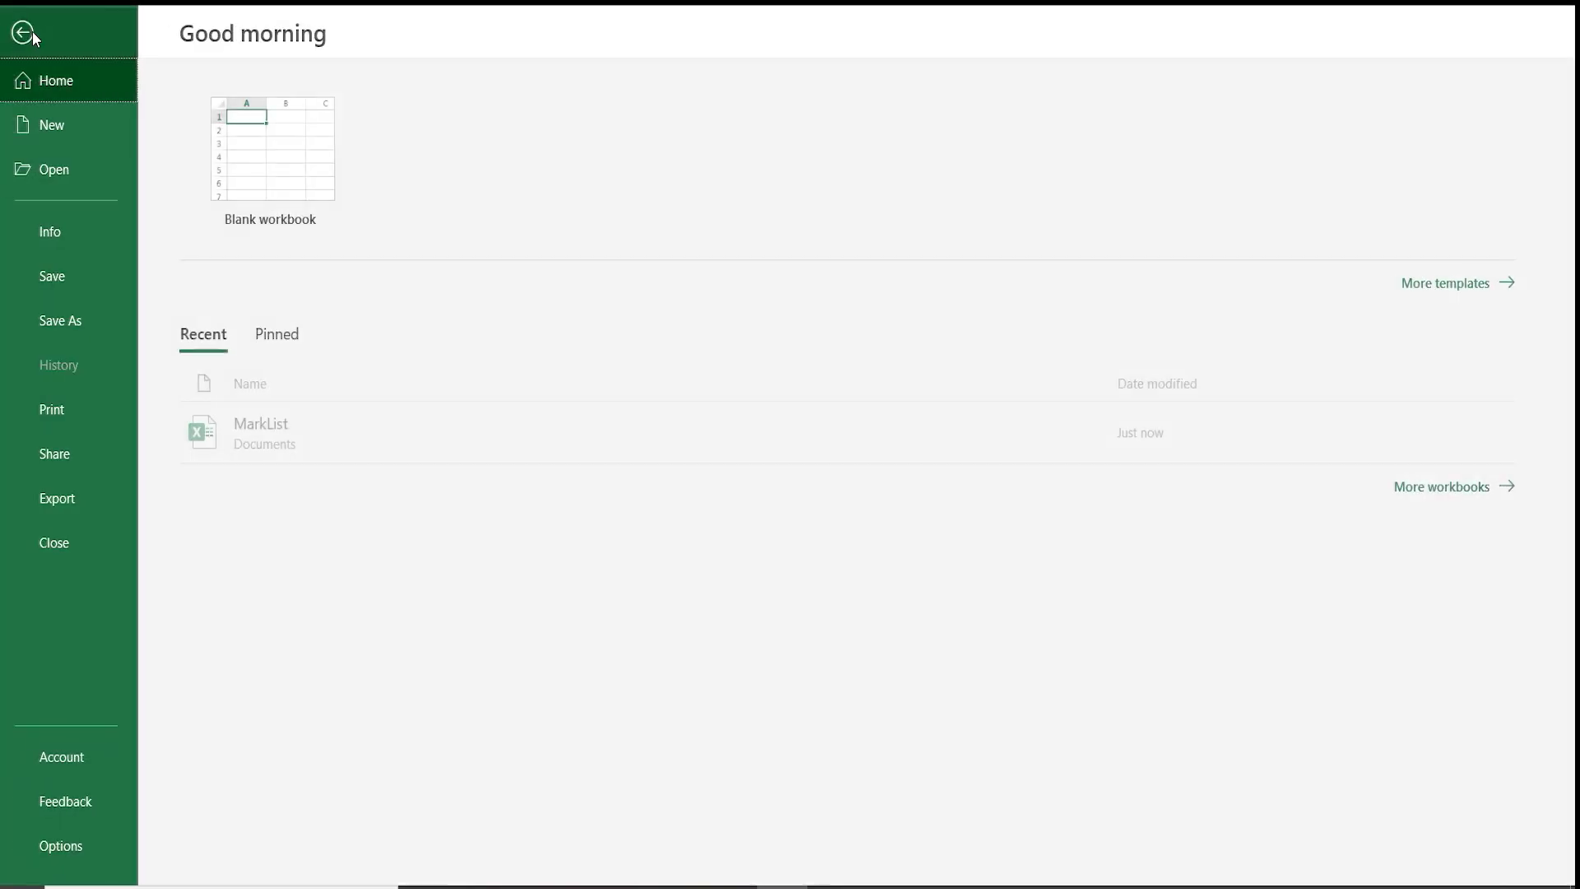
pyautogui.click(82, 324)
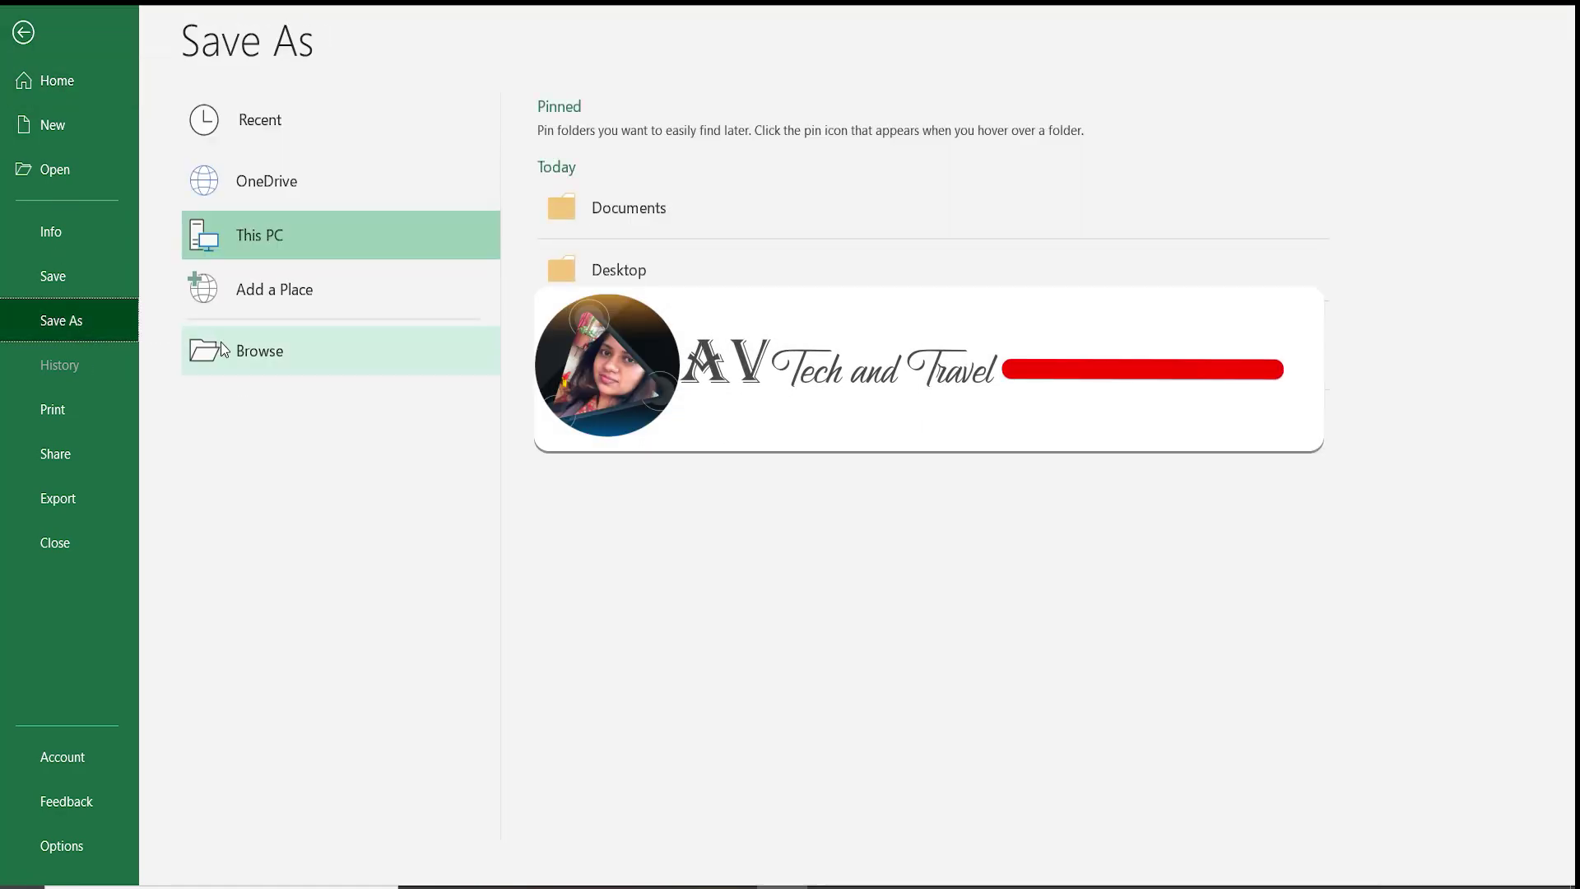
pyautogui.click(221, 349)
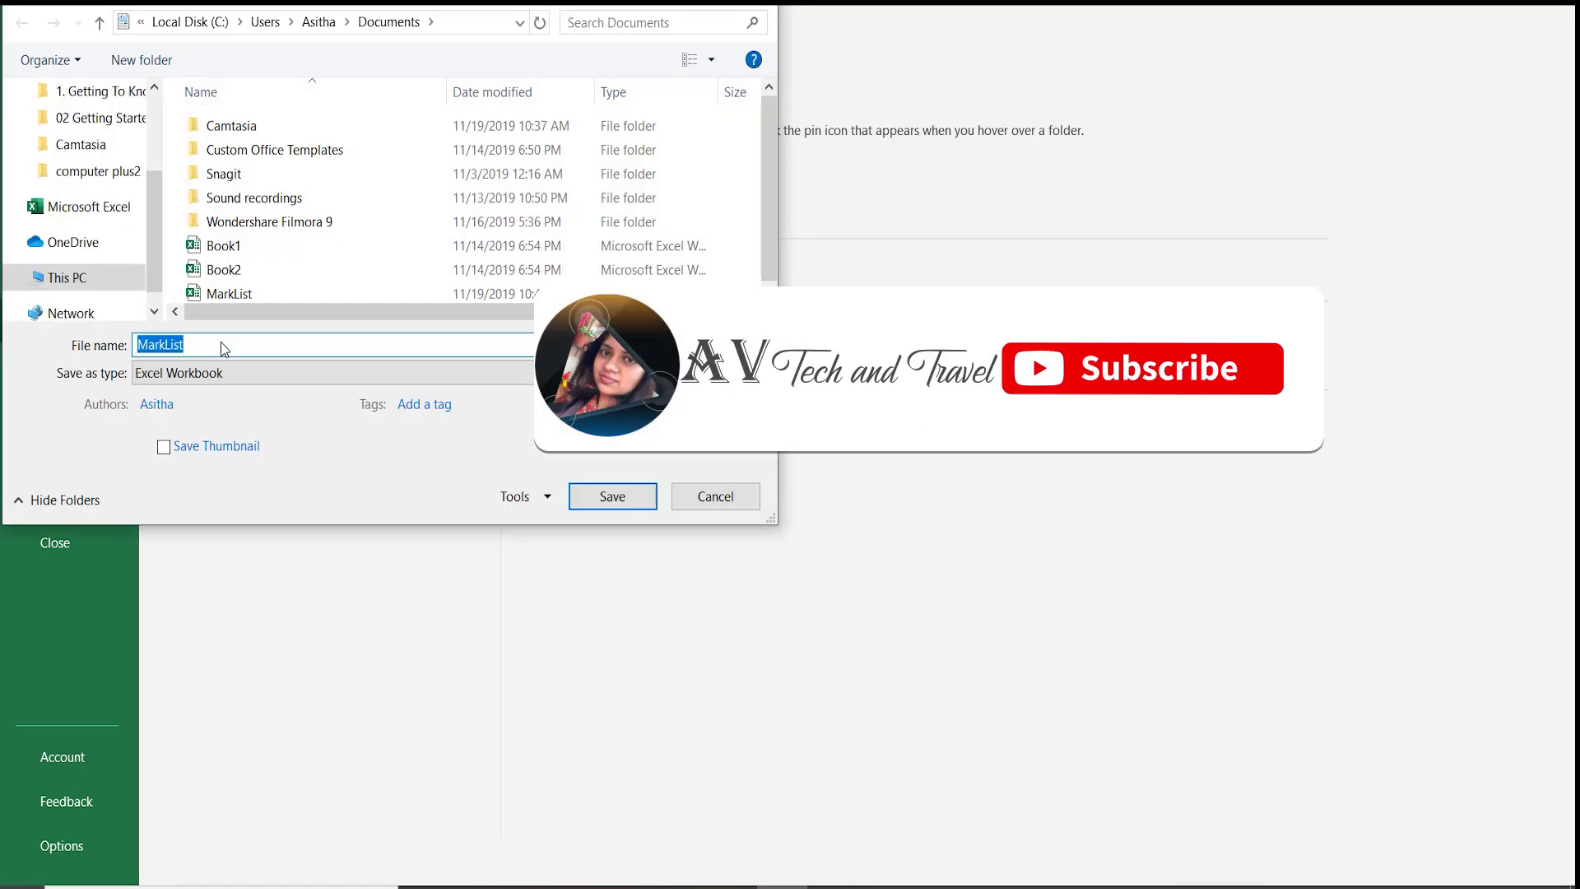
pyautogui.click(203, 346)
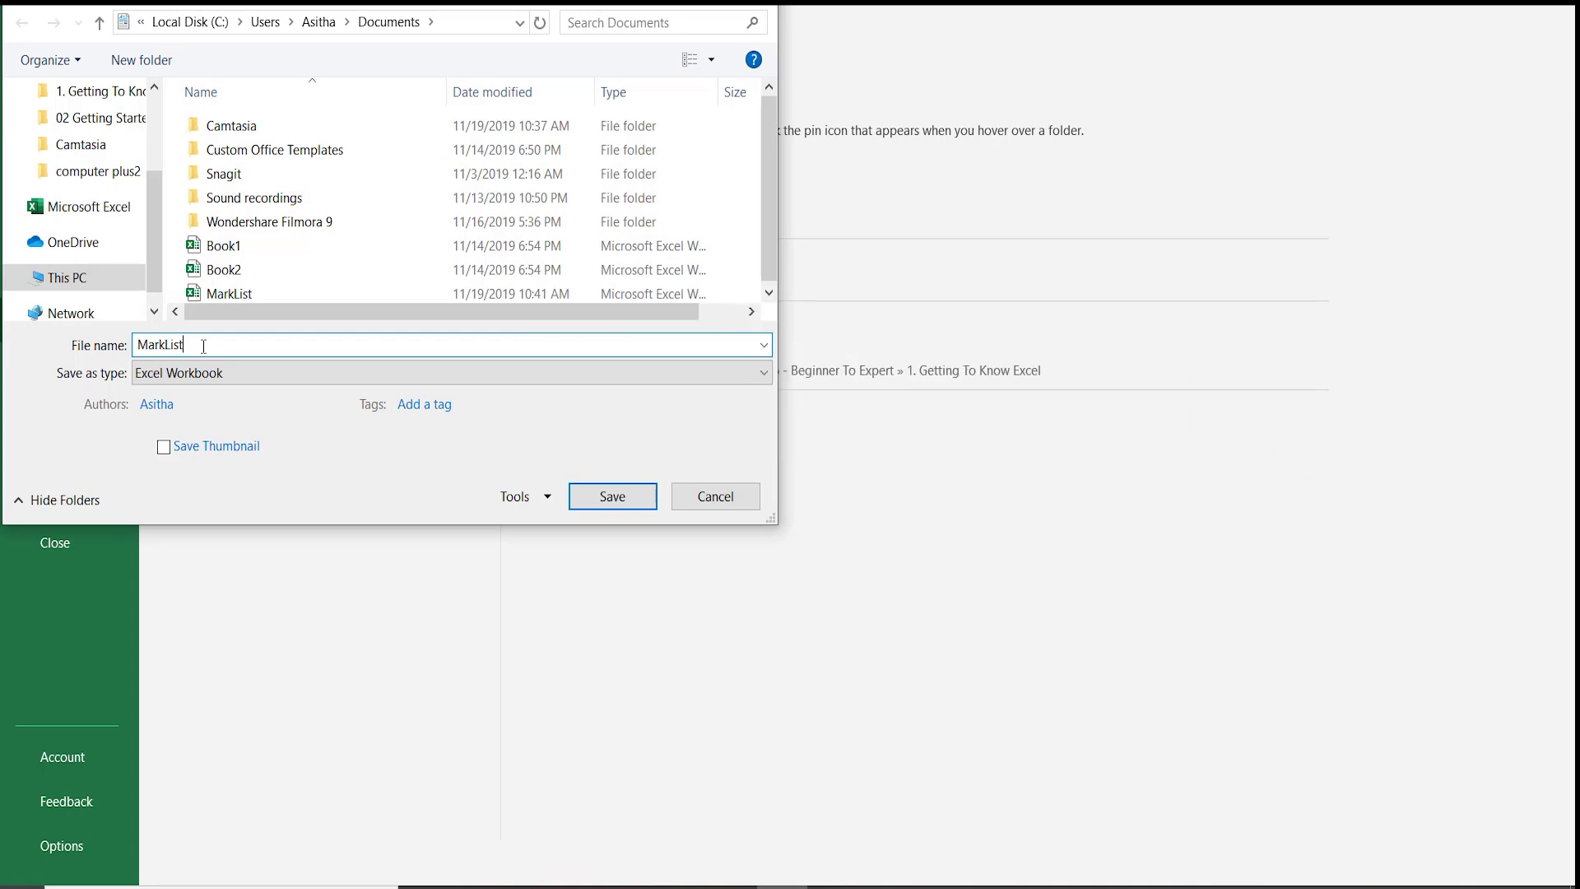
pyautogui.write('1')
pyautogui.click(613, 497)
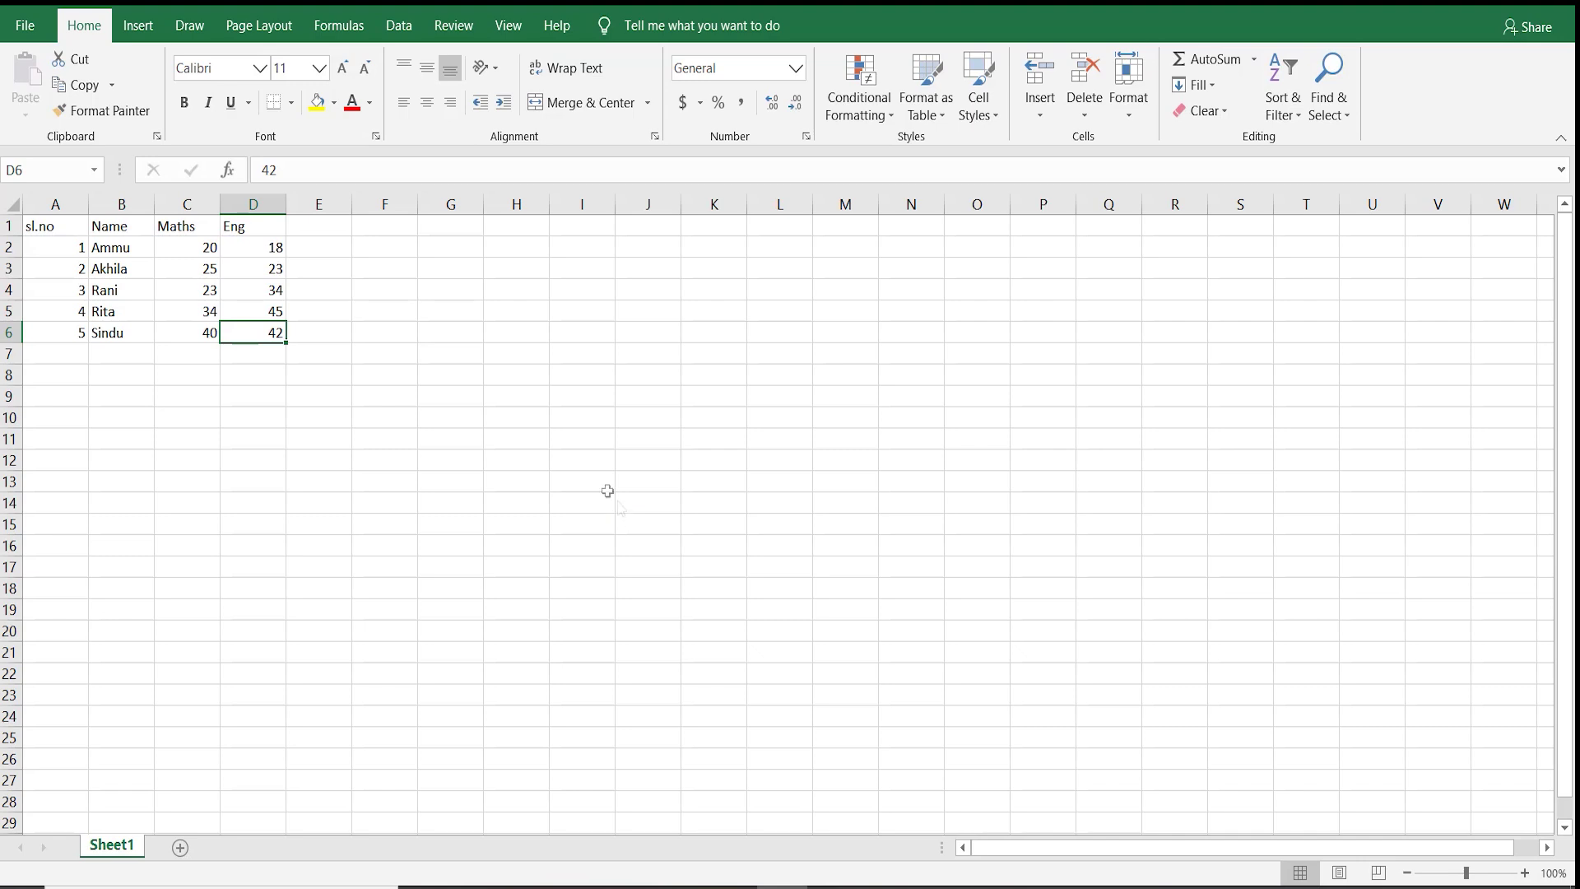
# - Reopen the original MarkList workbook from Documents, restoring the Eng mark of 46
pyautogui.click(29, 26)
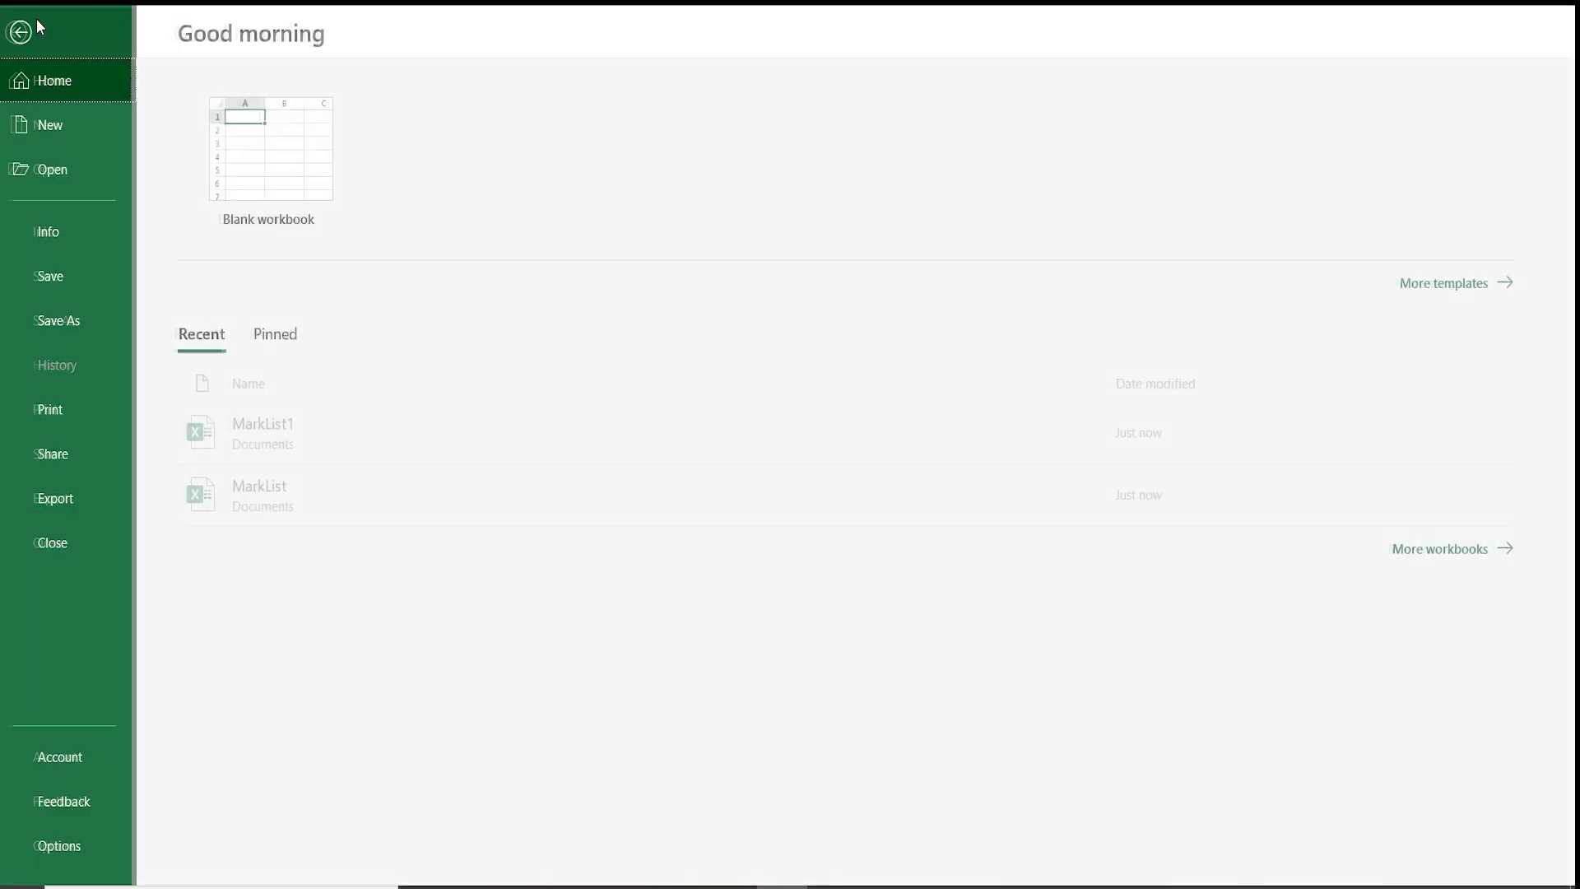
pyautogui.click(70, 176)
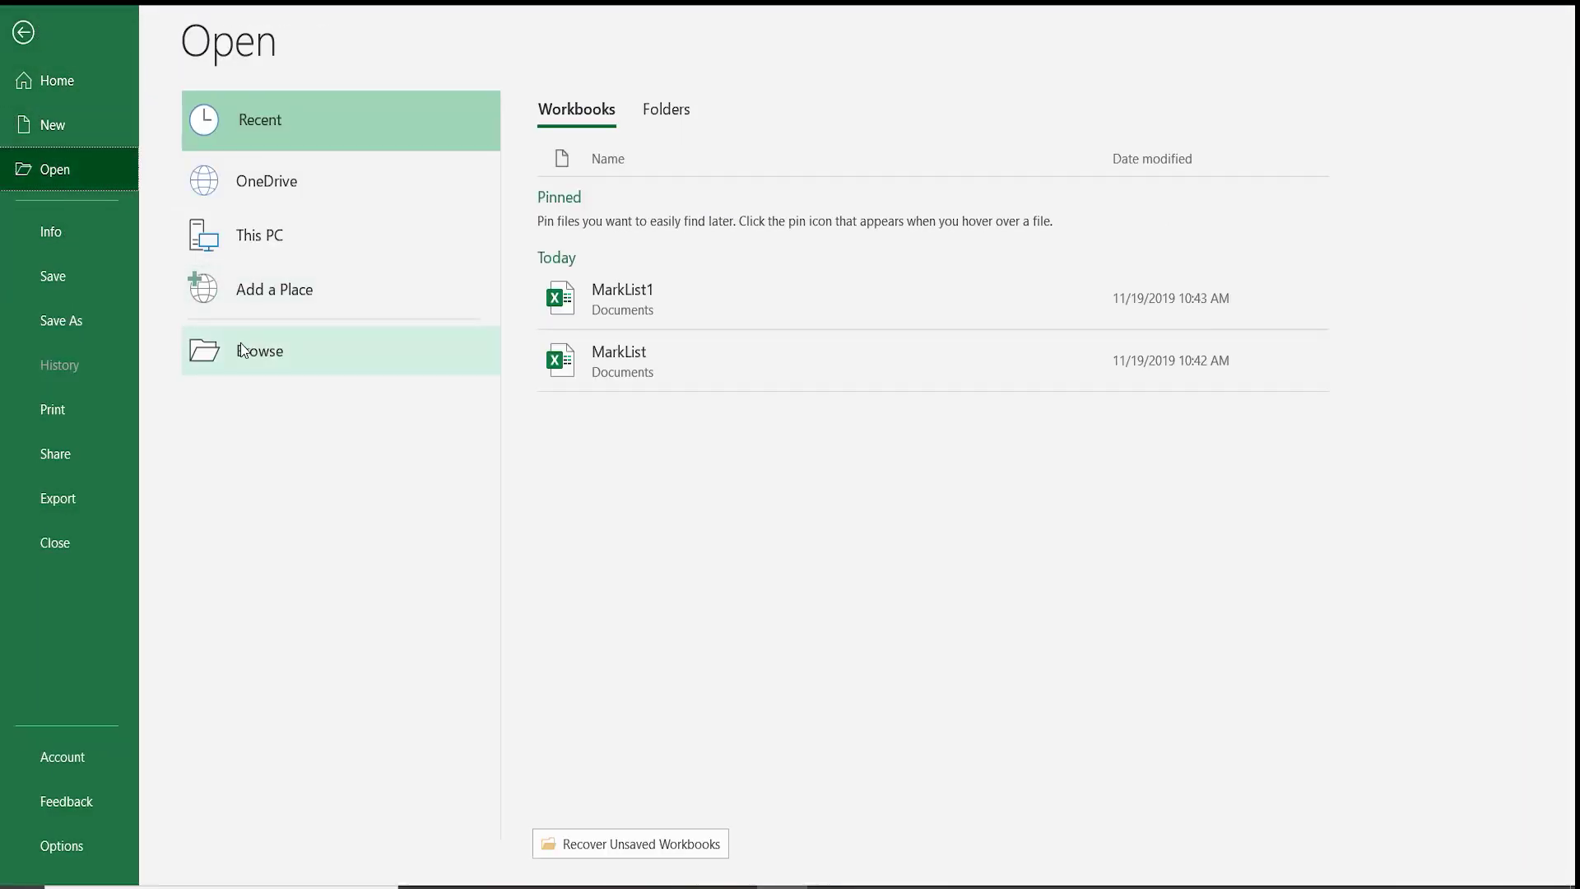
pyautogui.click(240, 342)
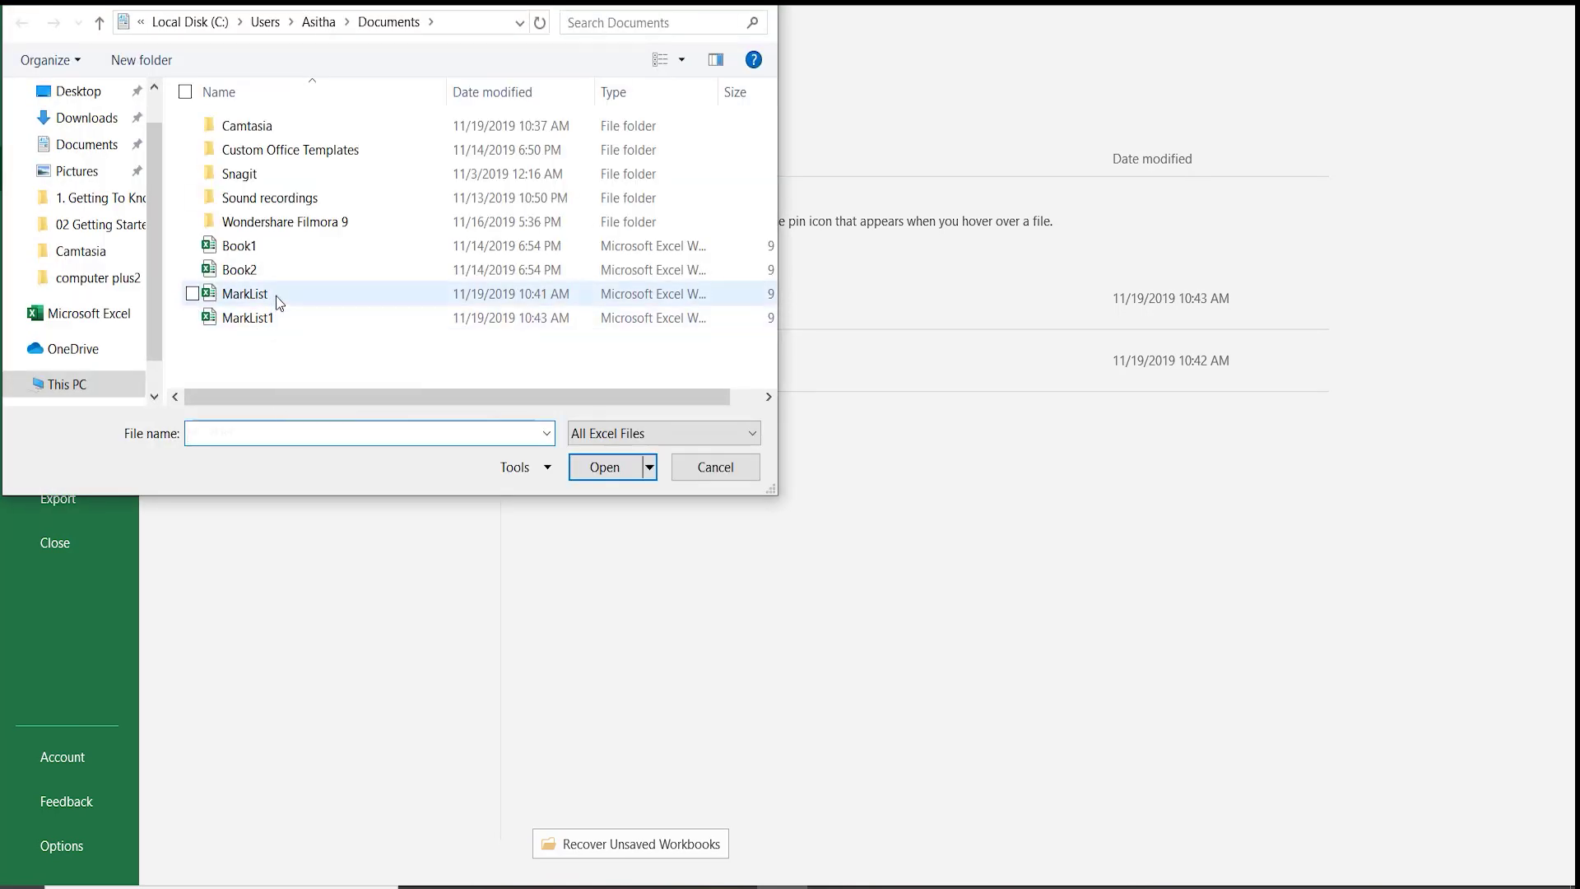
pyautogui.click(274, 295)
pyautogui.click(637, 468)
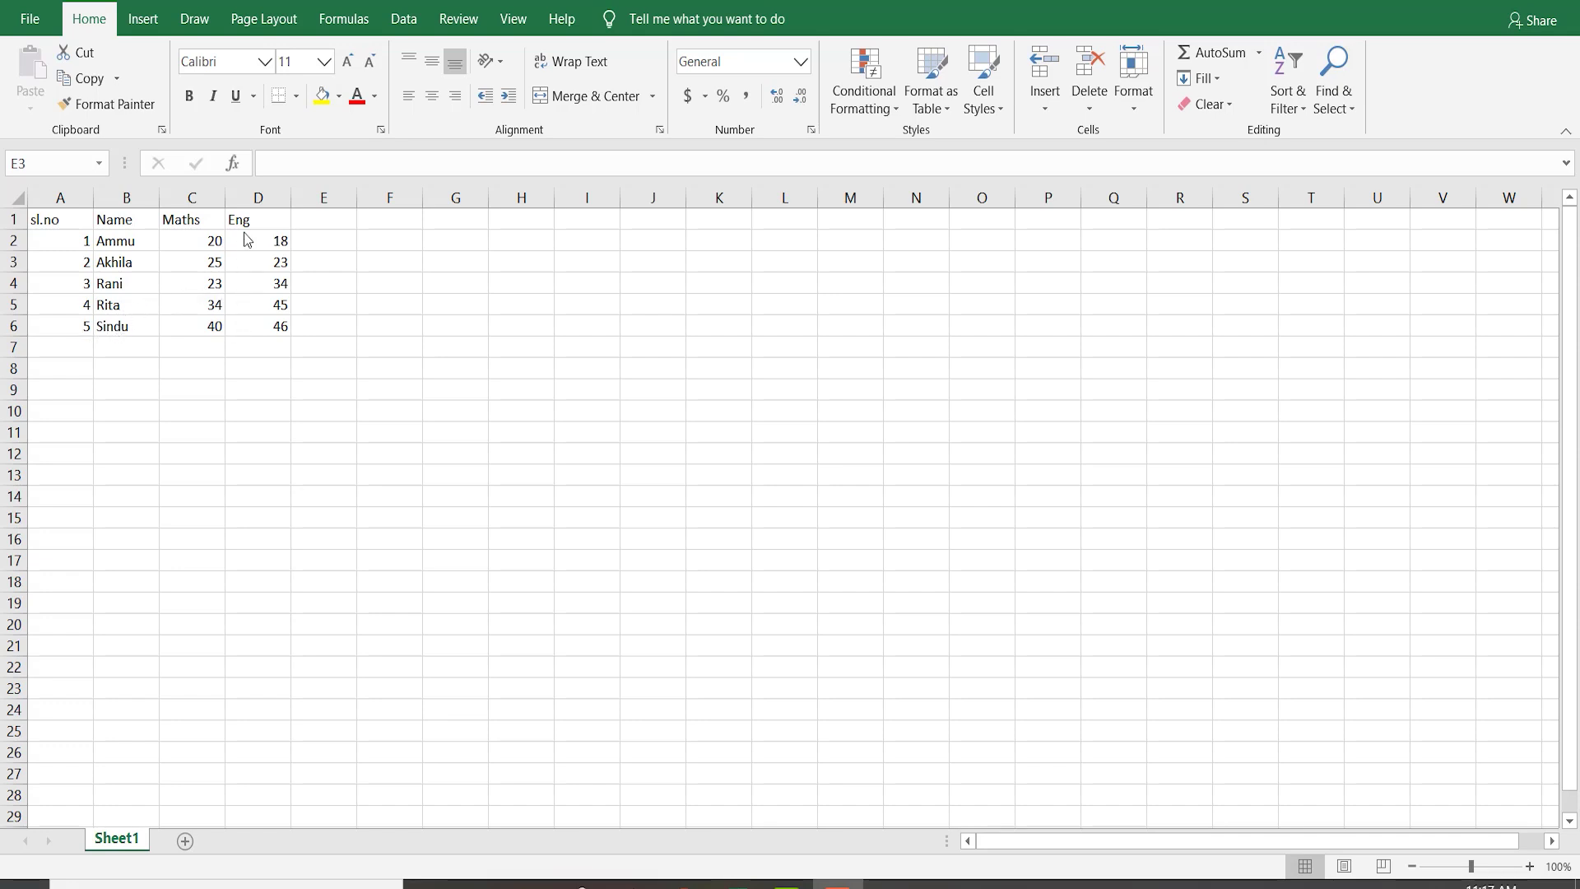
# - Enter 1 in G3 and 2 in G4 to seed a number series
pyautogui.click(468, 269)
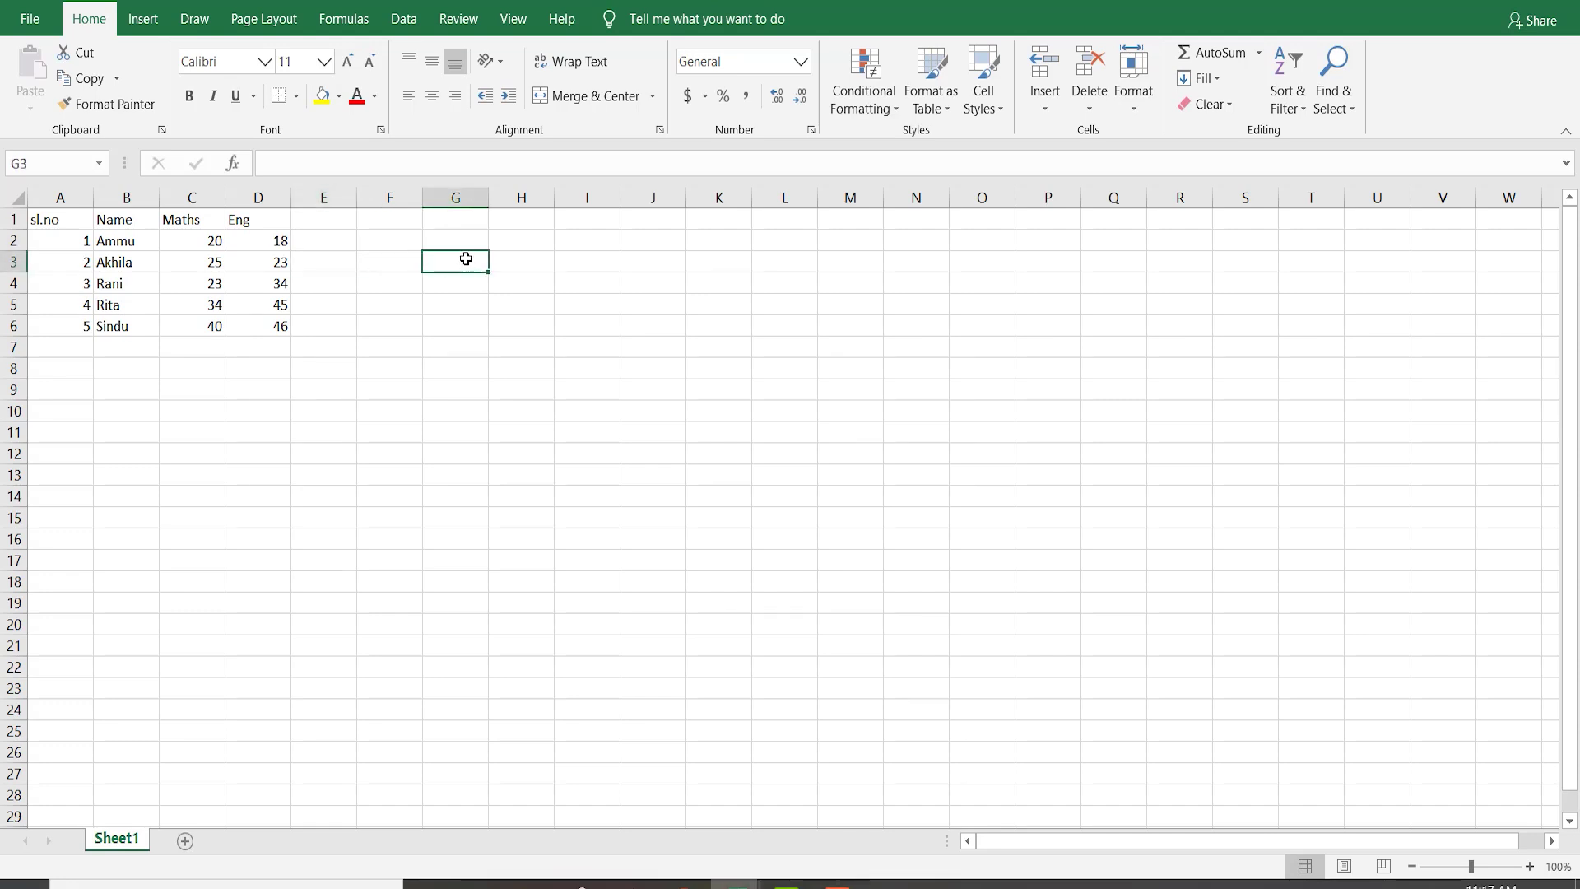
pyautogui.write('1')
pyautogui.press('Return')
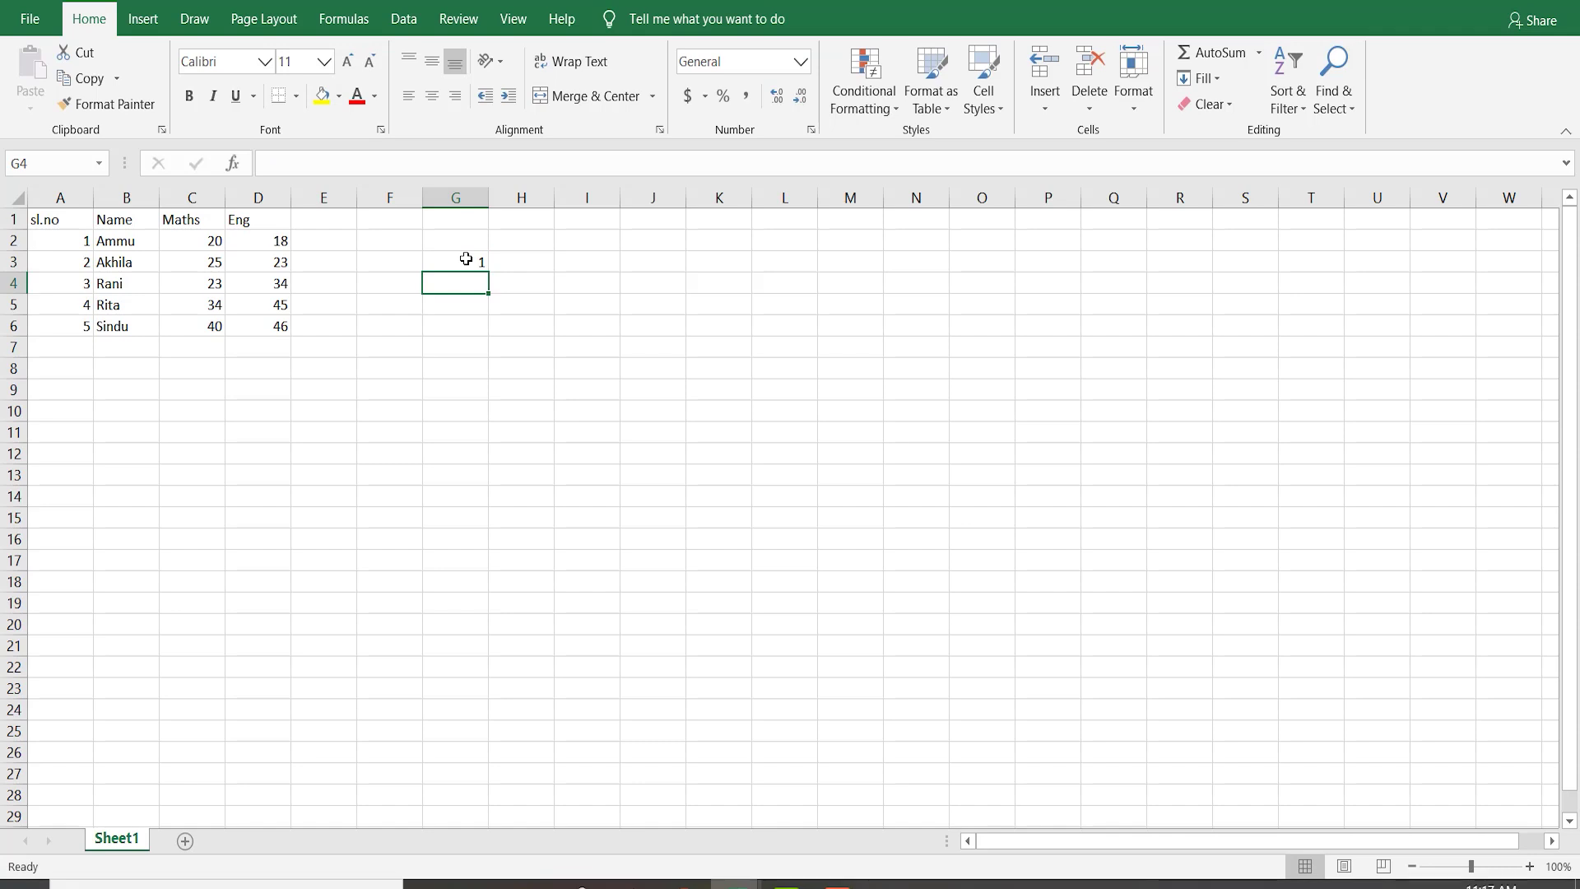
pyautogui.write('2')
pyautogui.press('Return')
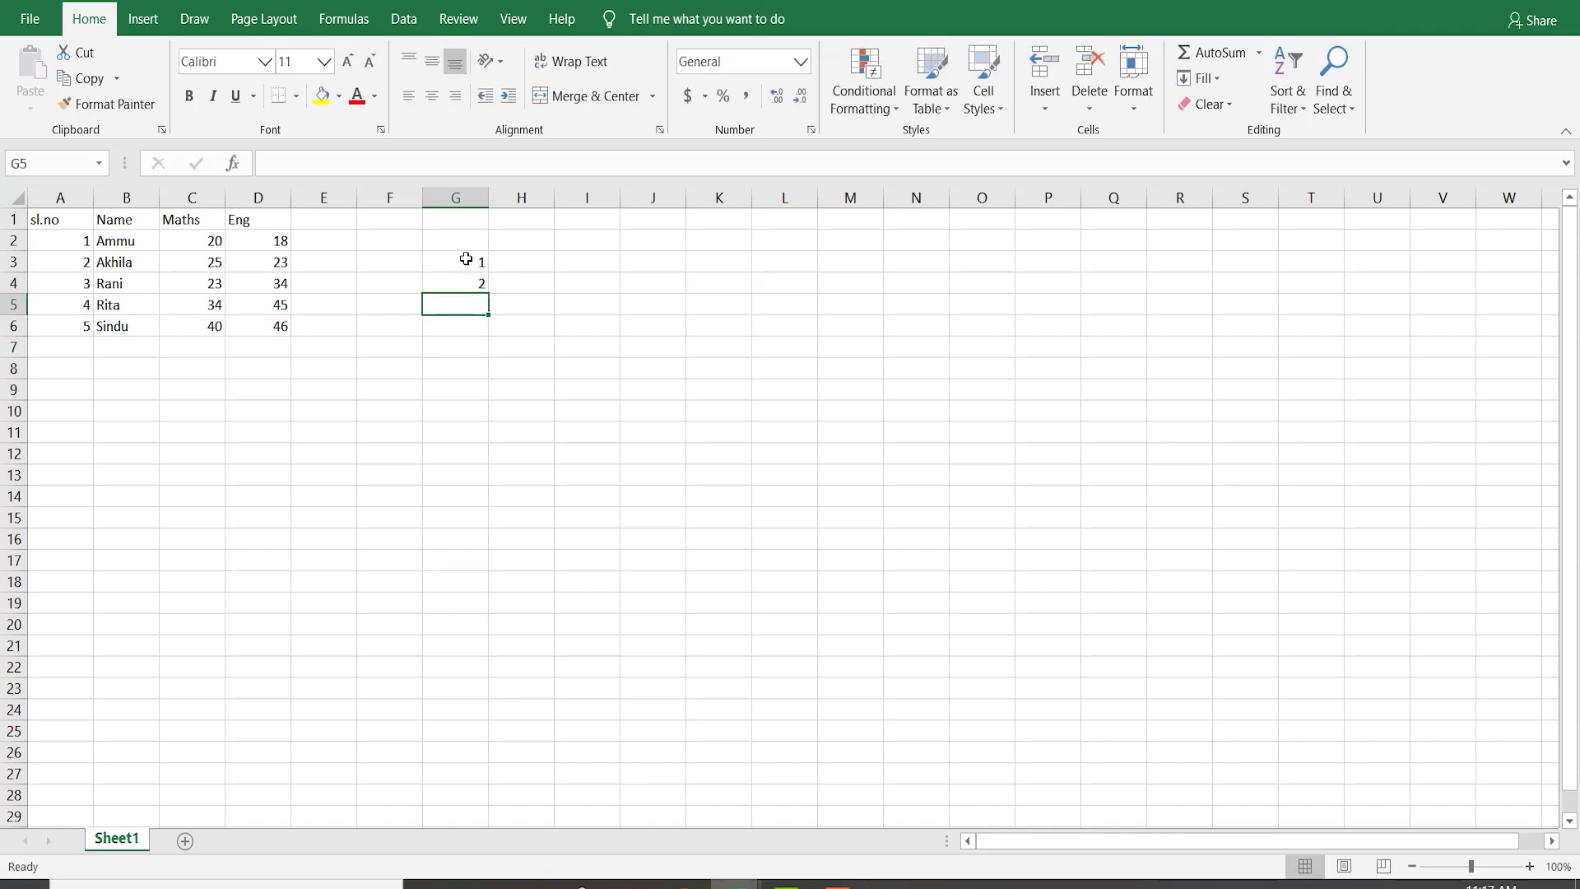
# - Extend the 1, 2 pattern down column G to 25 in G27
pyautogui.click(458, 259)
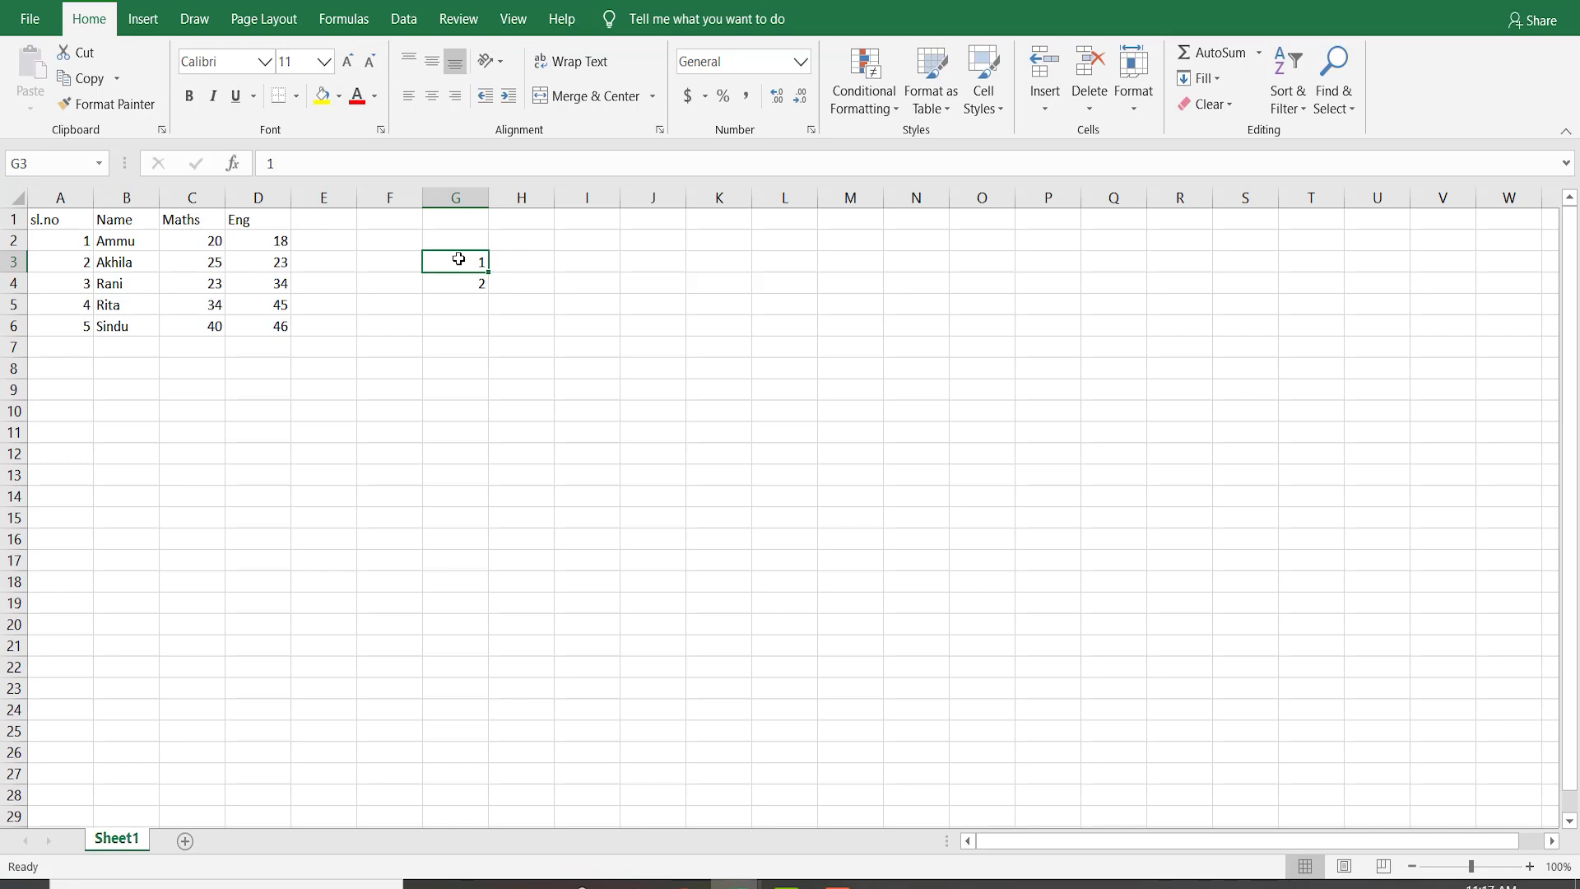
pyautogui.moveTo(461, 261); pyautogui.dragTo(461, 281)
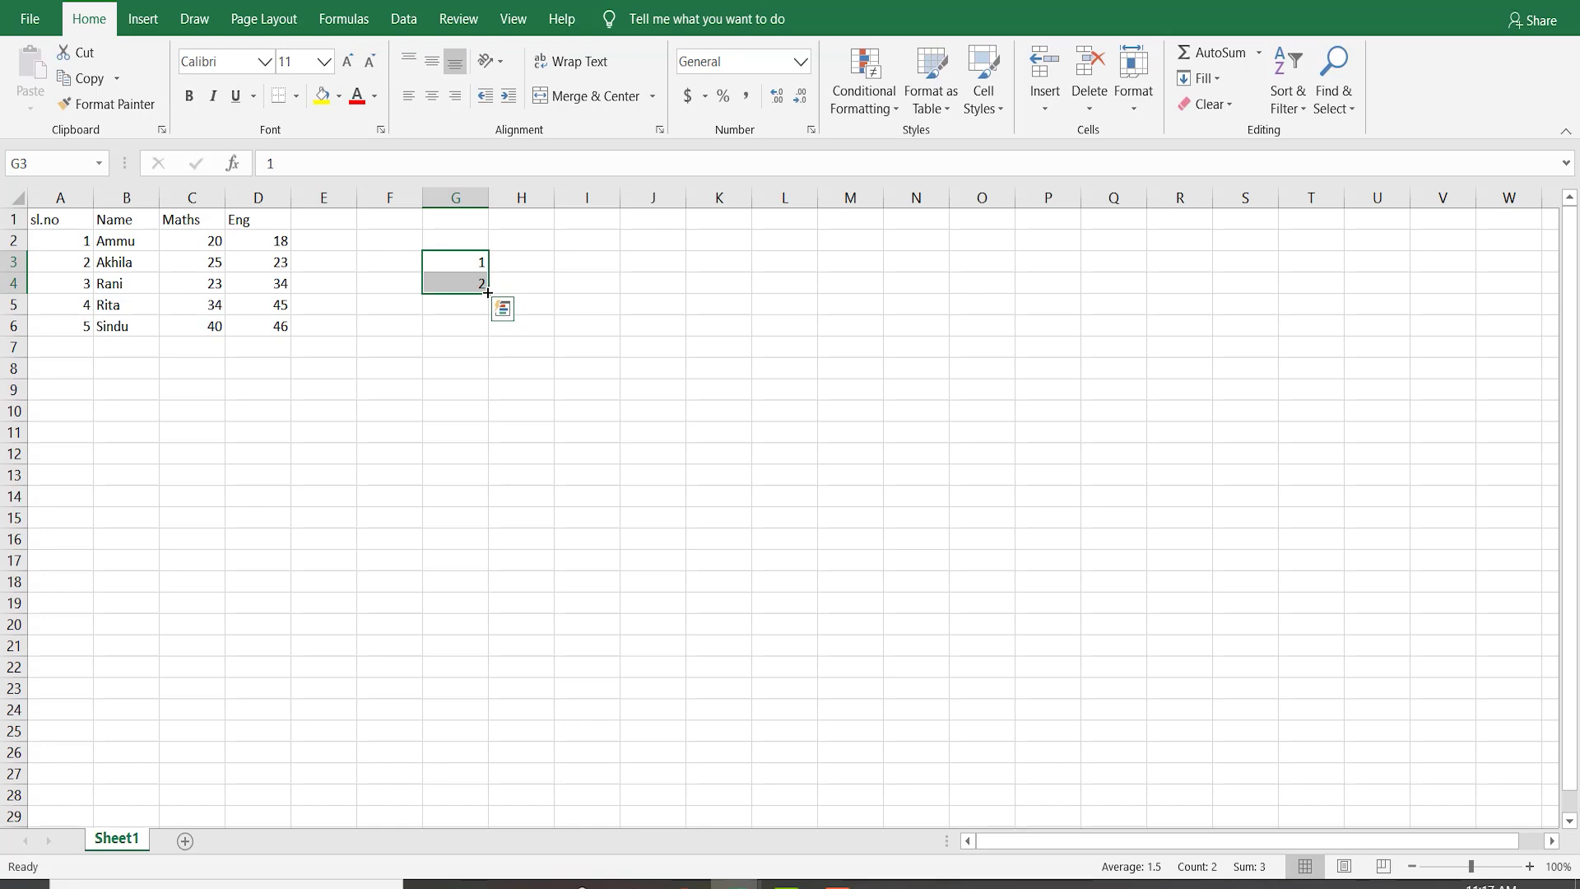
pyautogui.moveTo(487, 293); pyautogui.dragTo(499, 587)
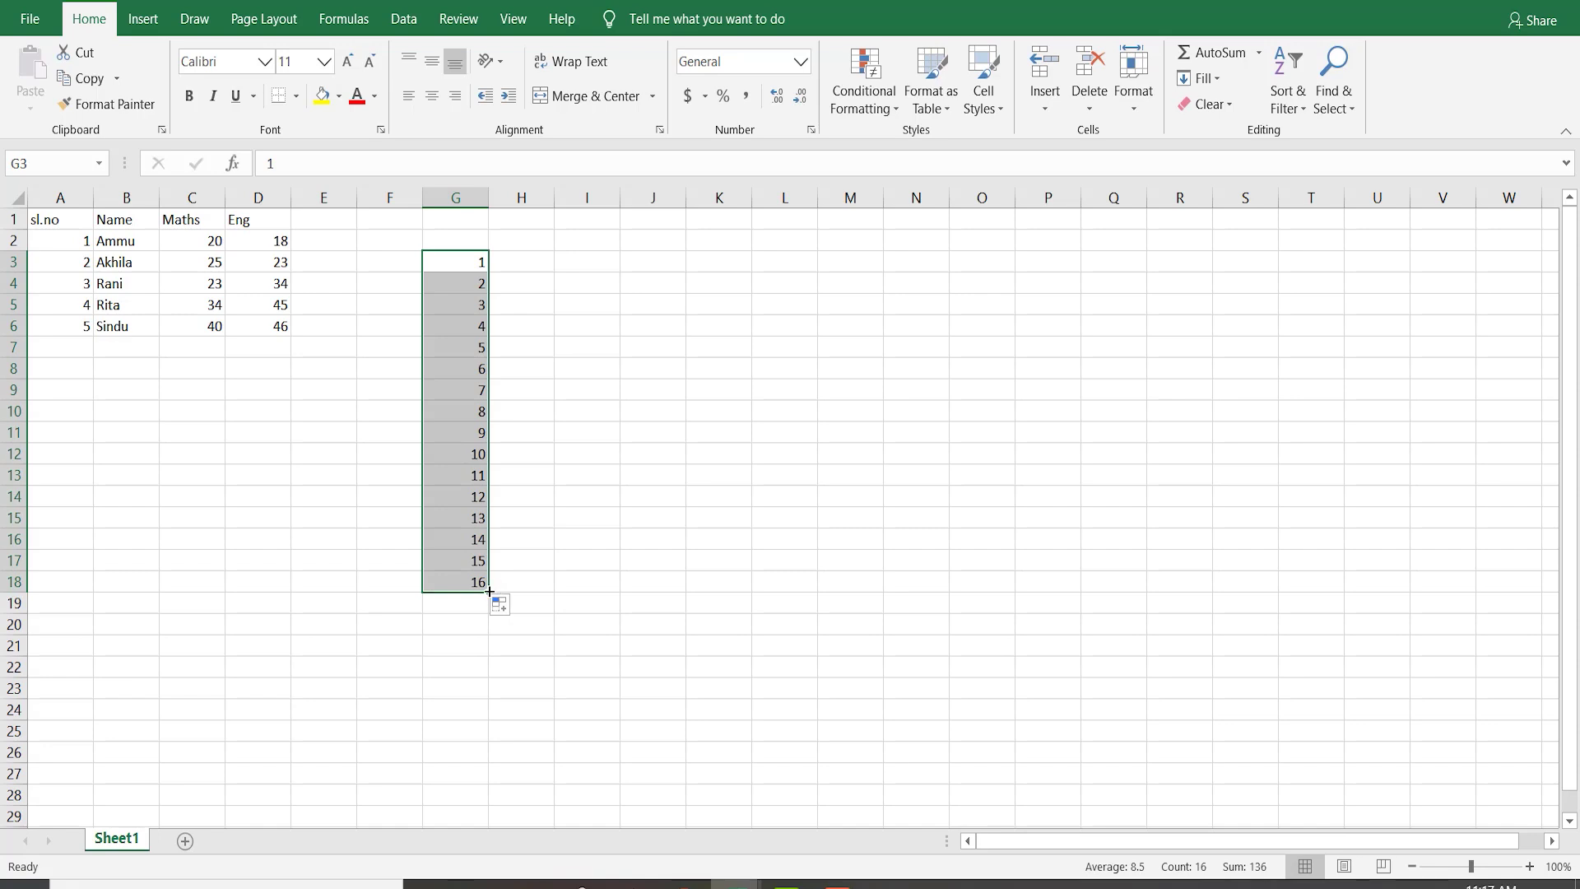
pyautogui.moveTo(491, 591); pyautogui.dragTo(491, 778)
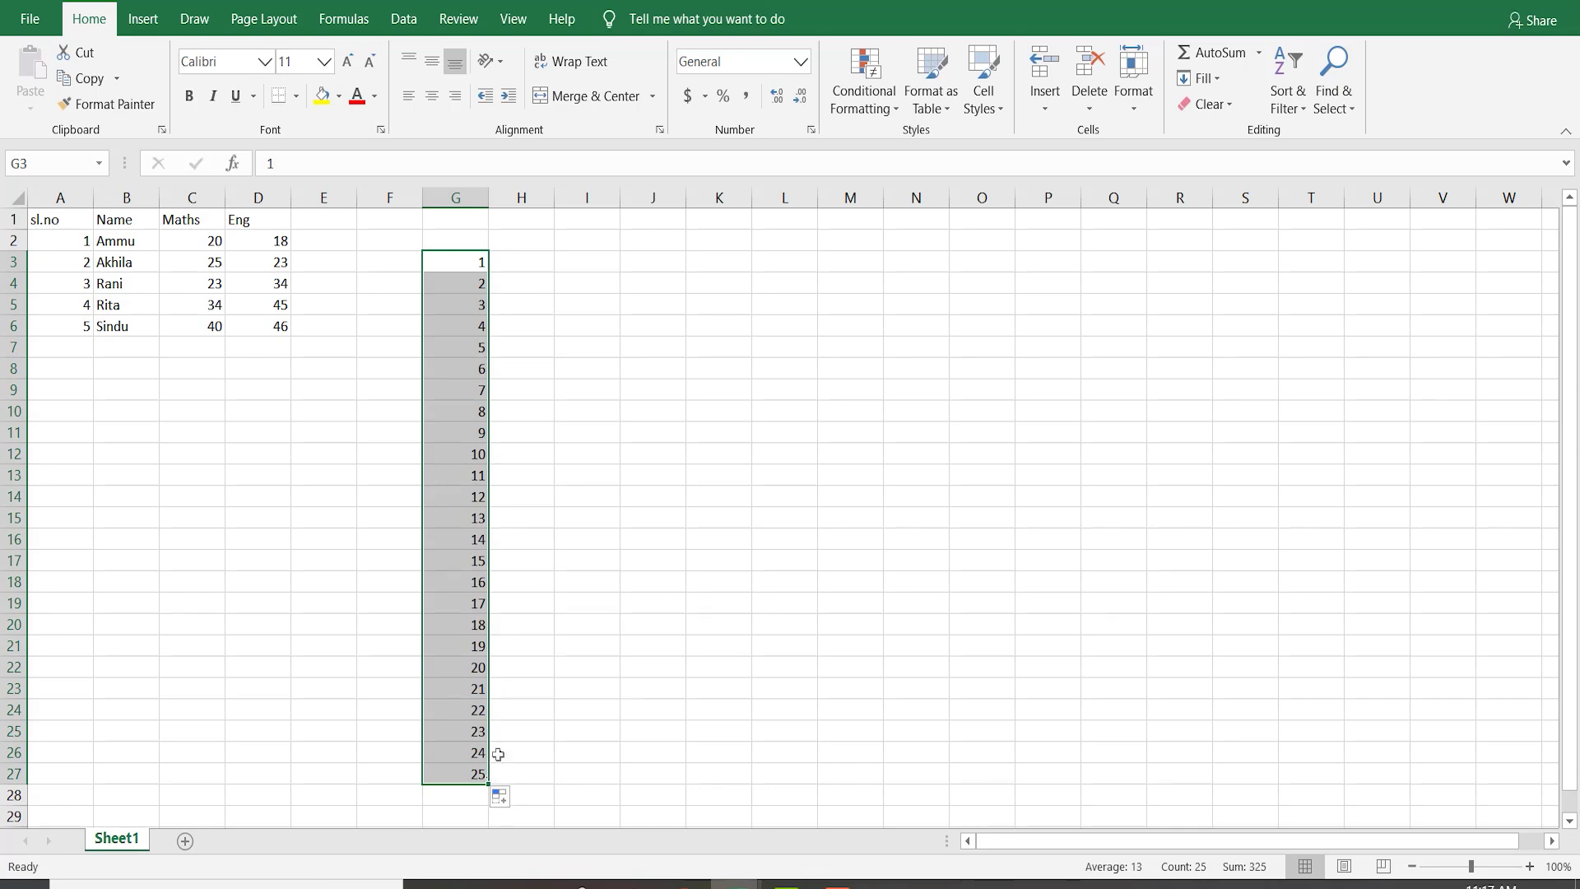
# - Enter 3 and 6 in J6:J7 and fill the multiples of 3 down to 42 in J19
pyautogui.click(670, 318)
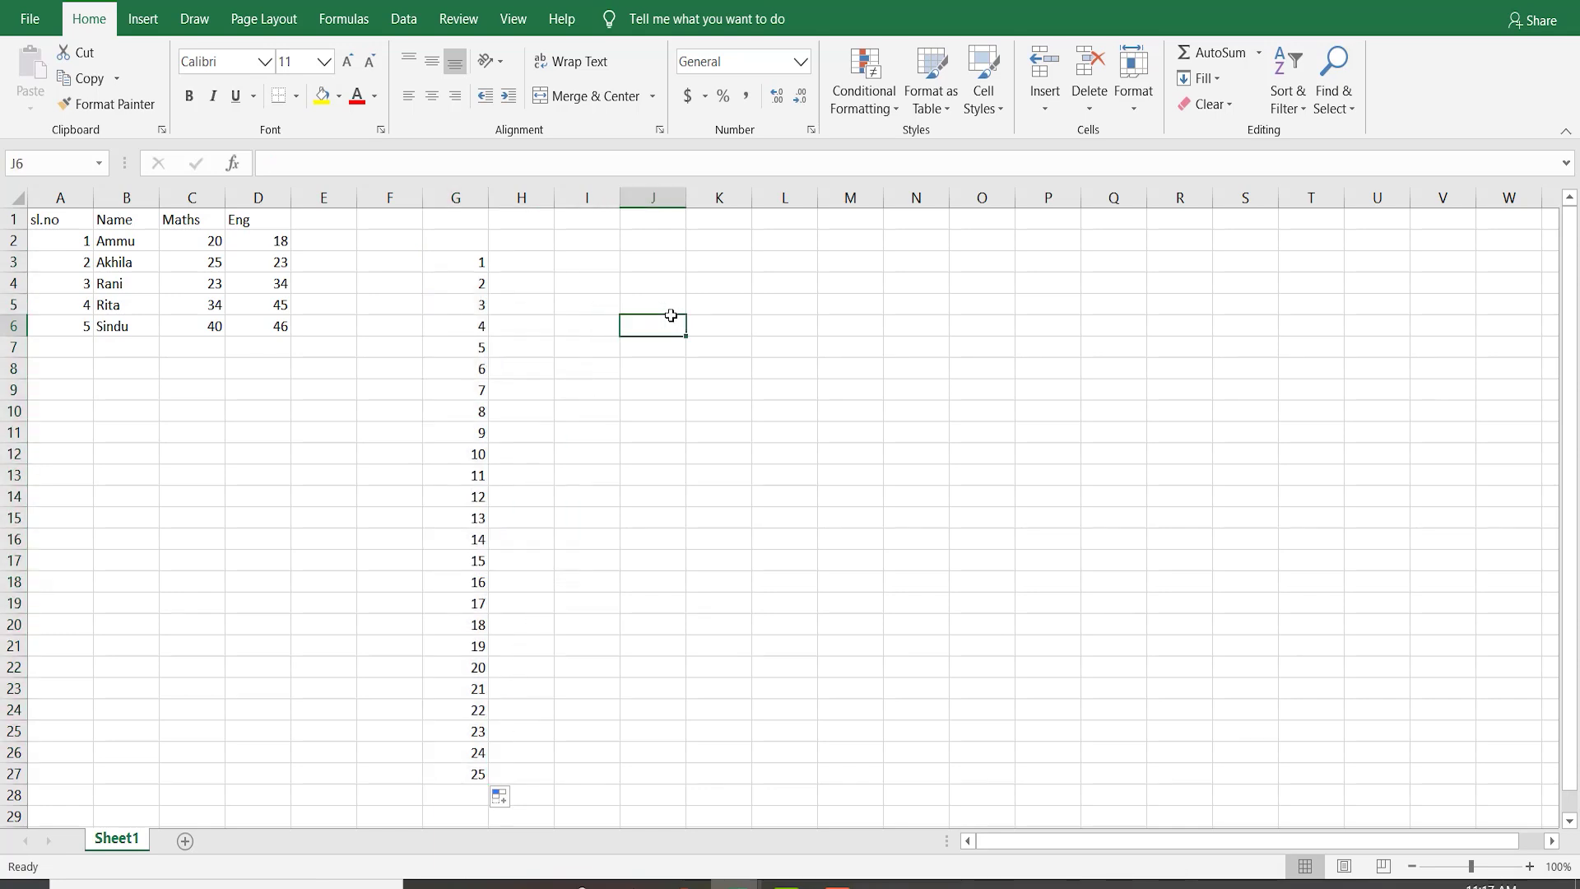
pyautogui.write('3')
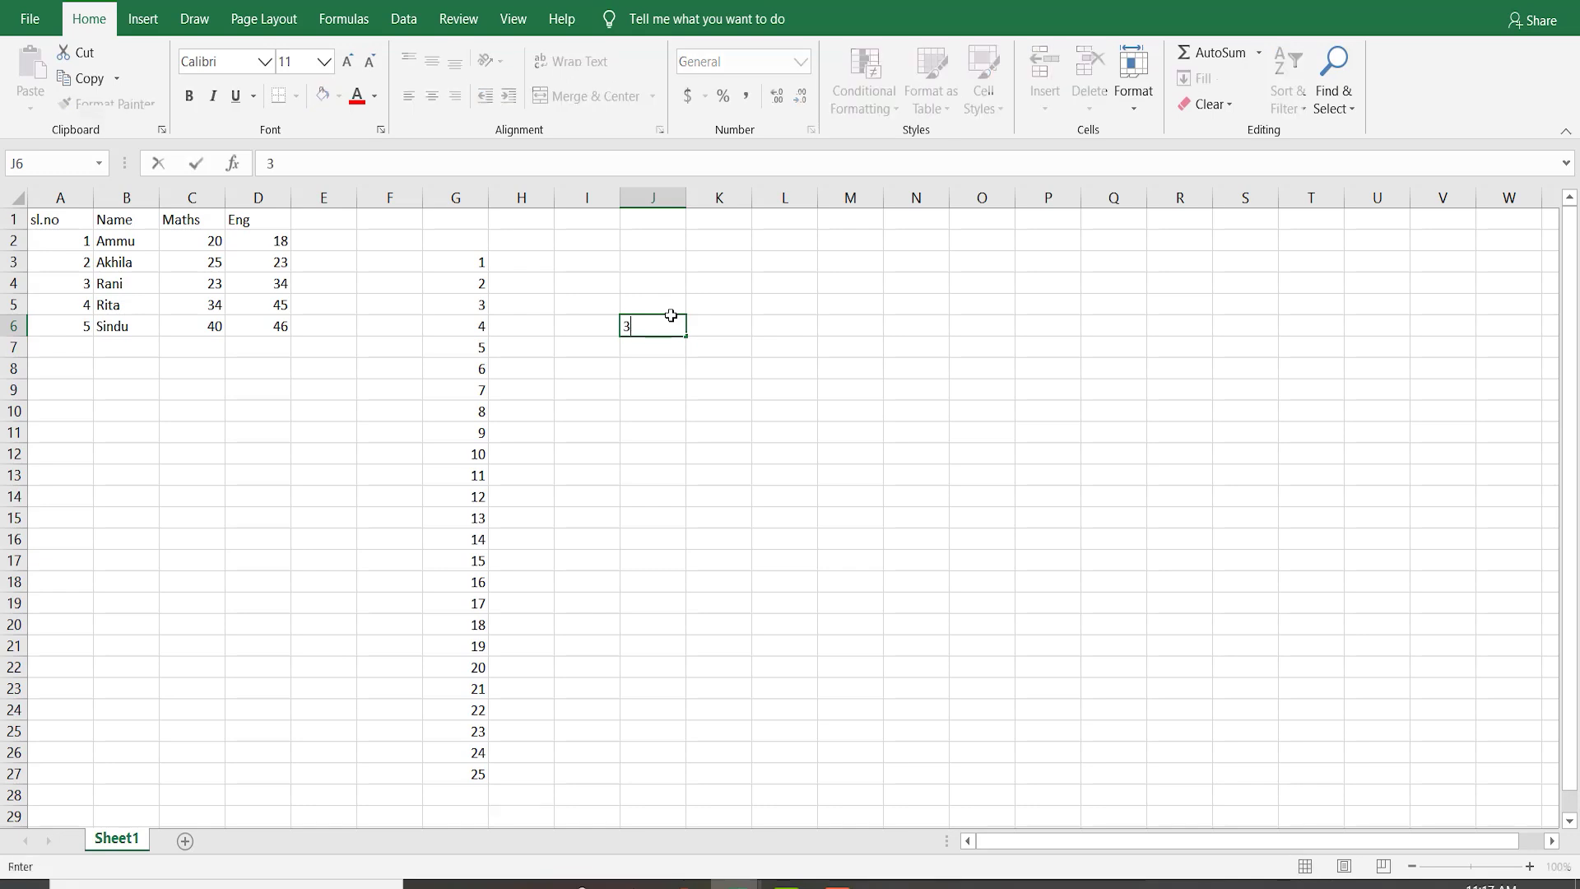
pyautogui.press('Return')
pyautogui.write('6')
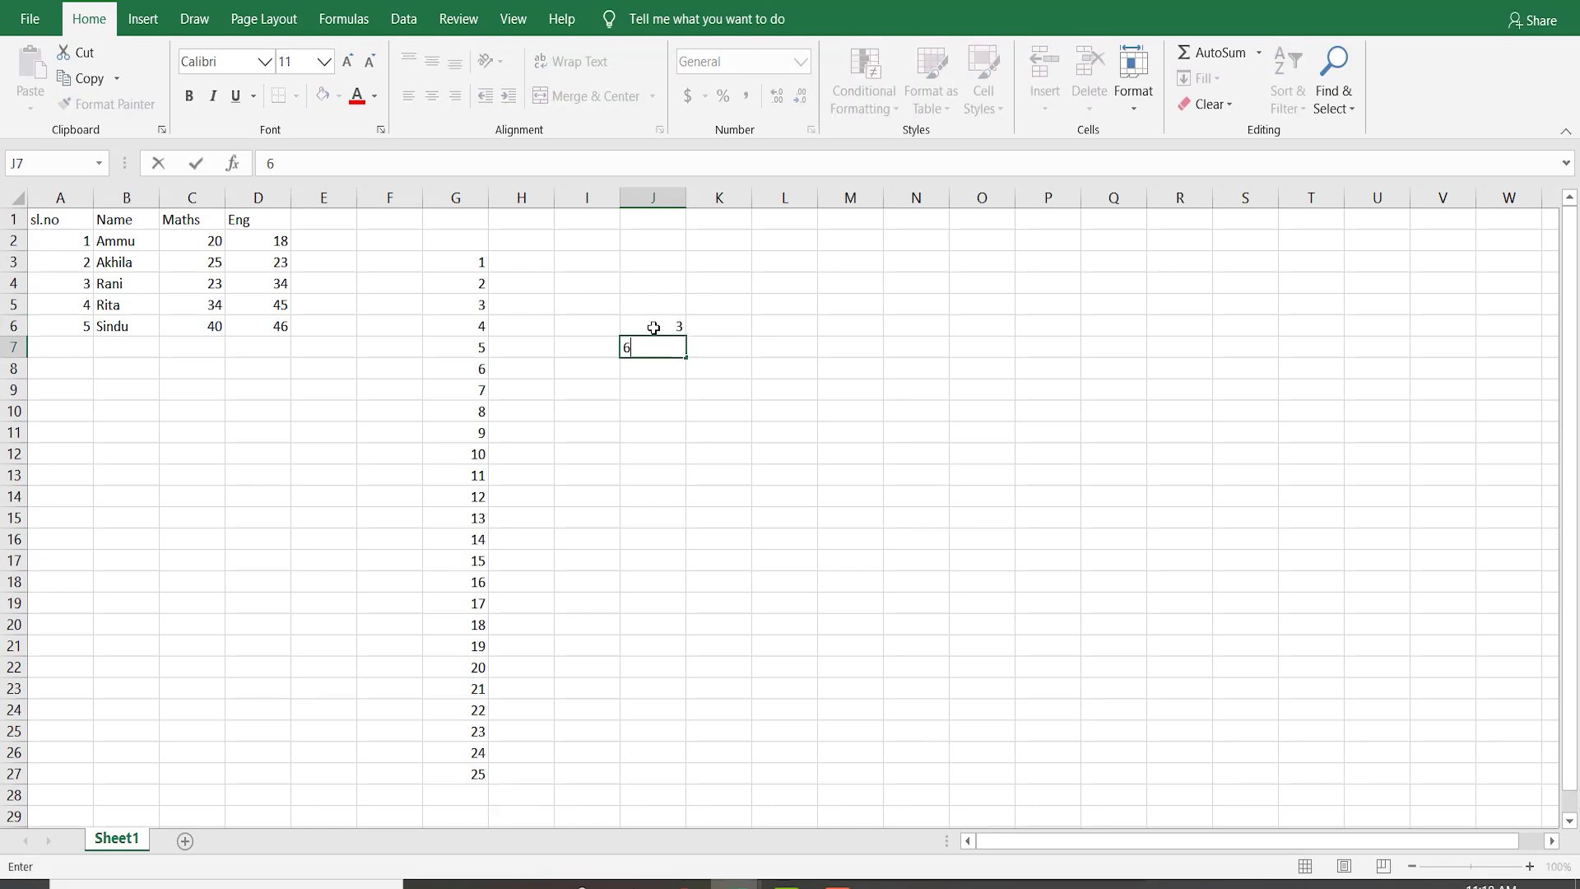
pyautogui.click(653, 328)
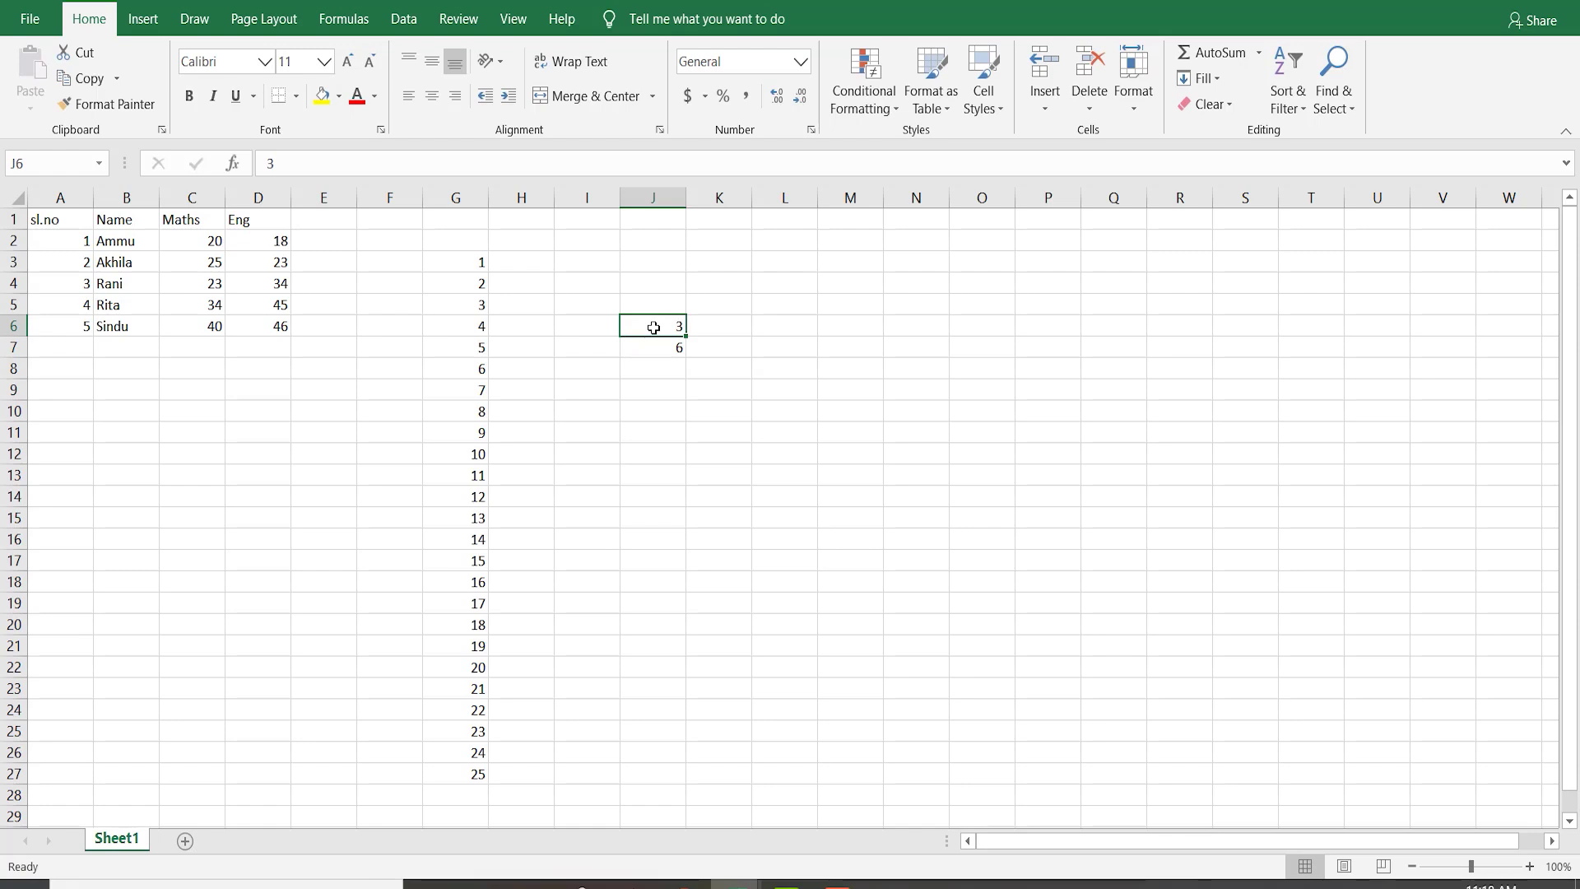
pyautogui.moveTo(653, 327); pyautogui.dragTo(661, 346)
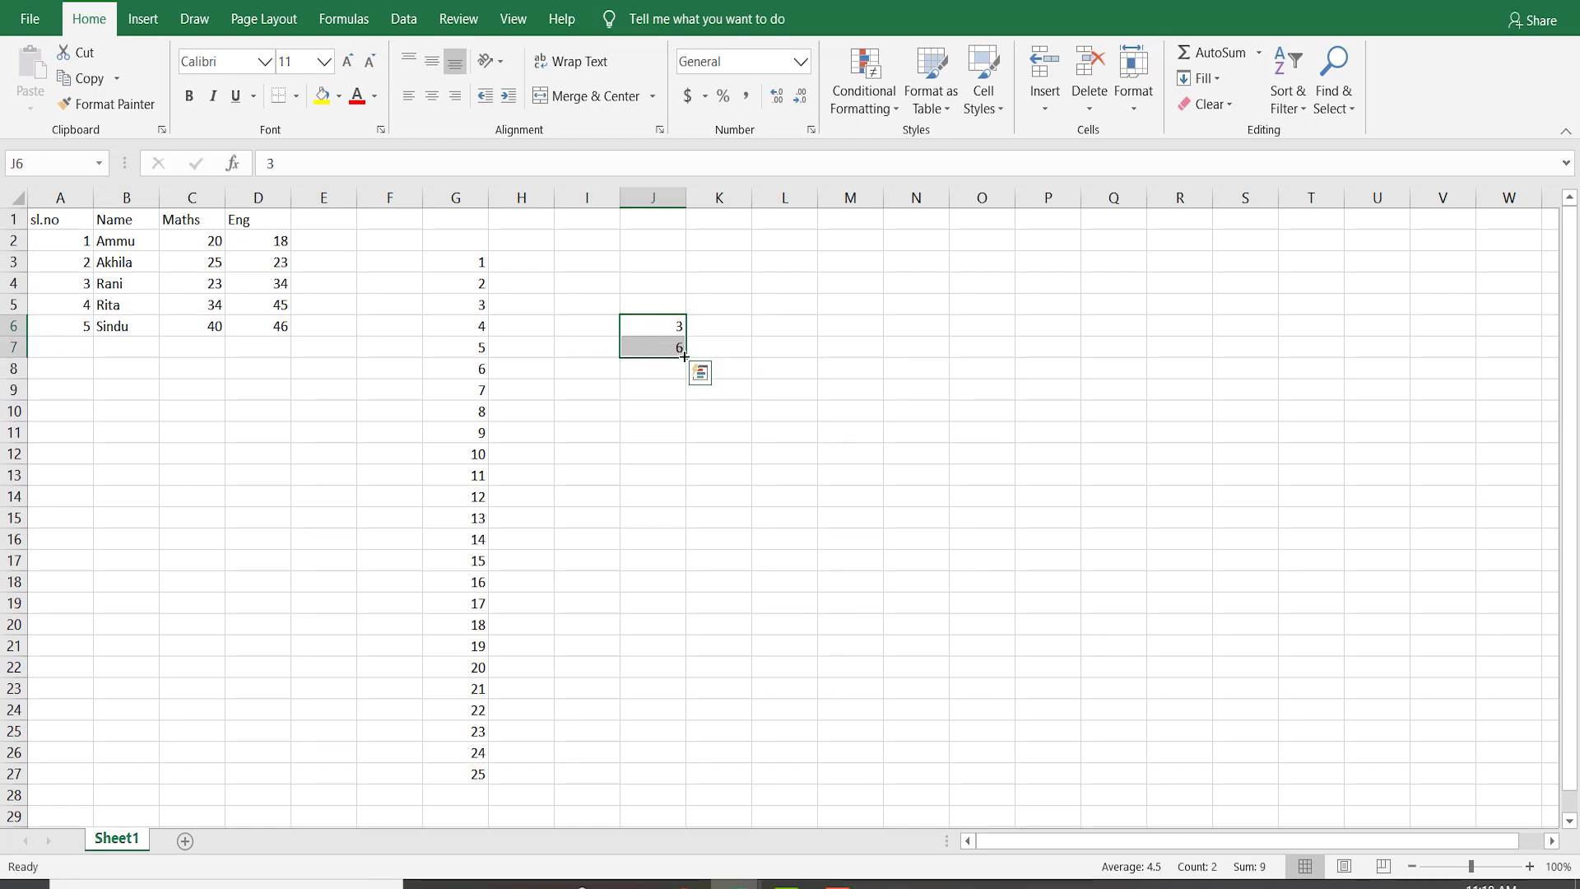
pyautogui.moveTo(685, 356); pyautogui.dragTo(739, 620)
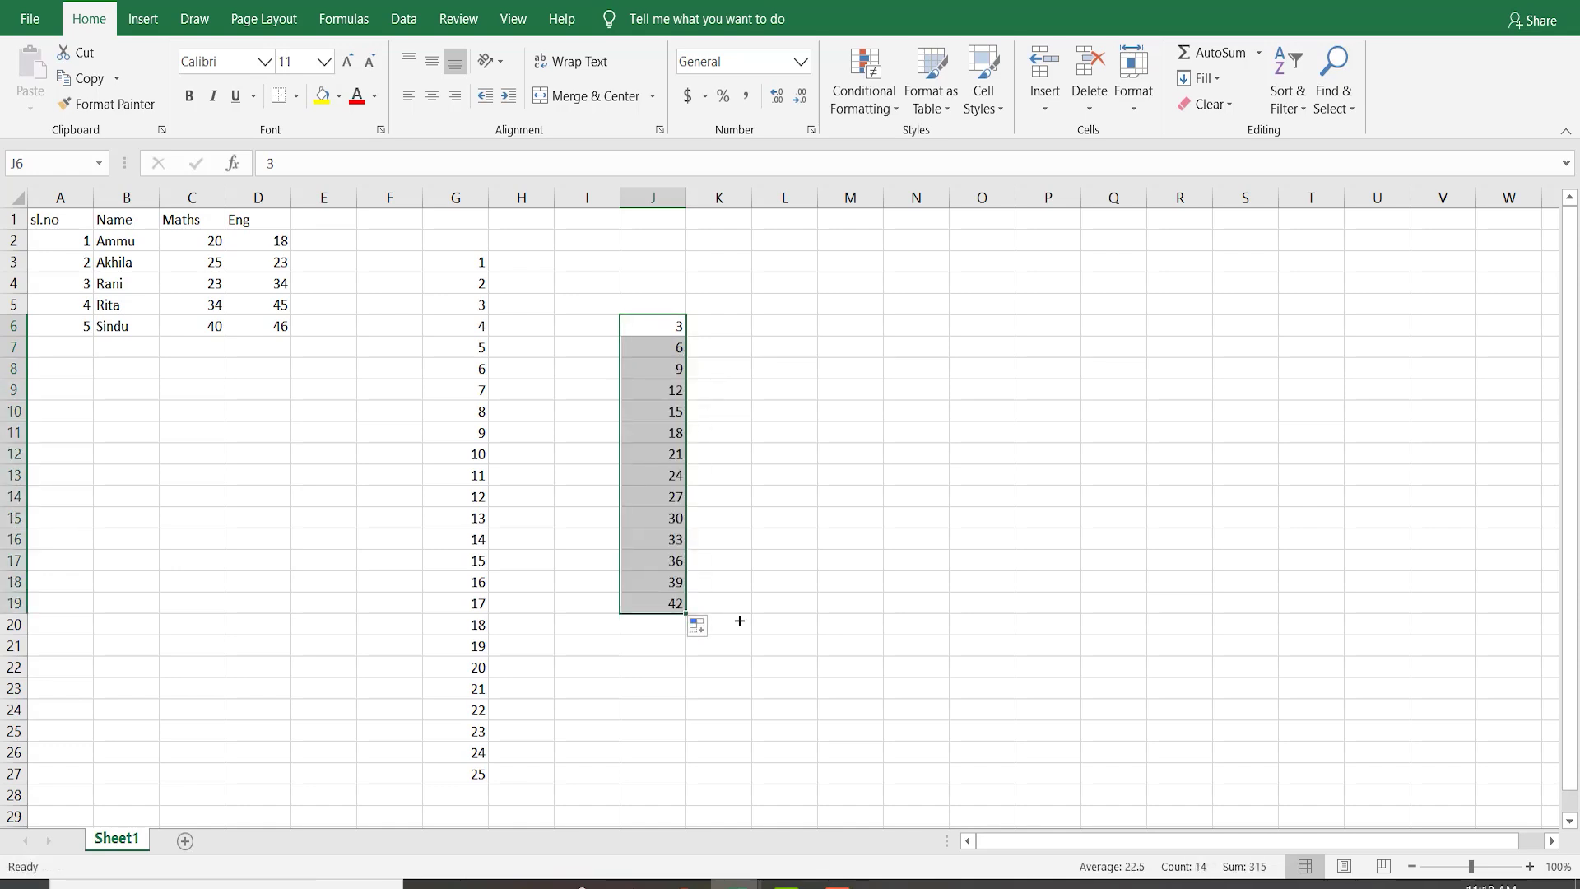
# - Enter 2 and 4 in L7:L8 and fill the even numbers down to 24 in L18
pyautogui.click(804, 355)
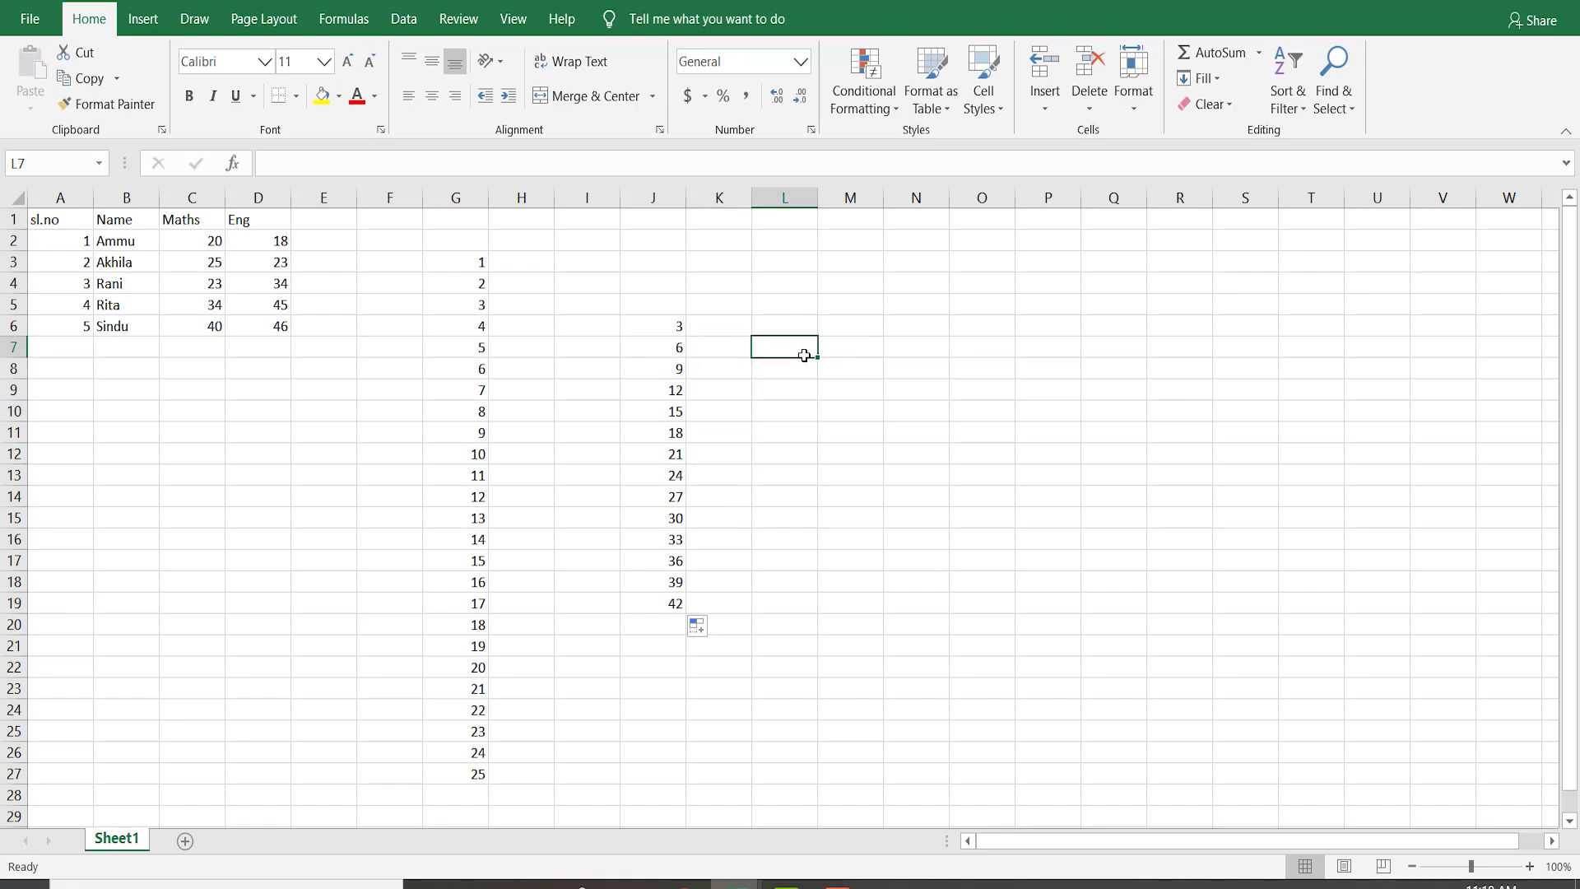
pyautogui.write('2')
pyautogui.press('Return')
pyautogui.write('4')
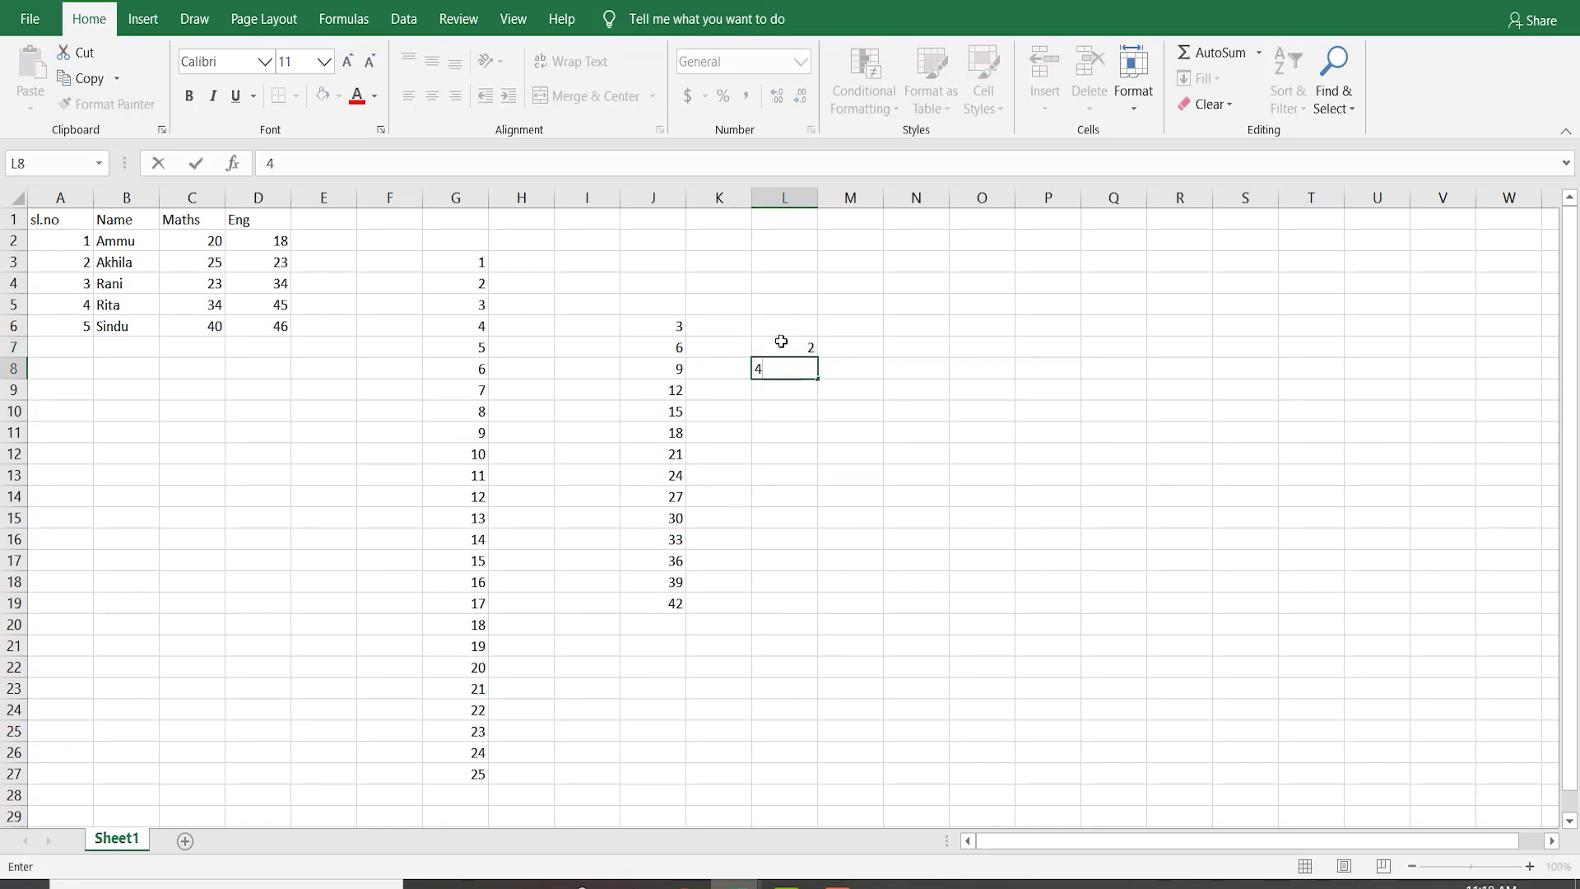
pyautogui.moveTo(781, 341); pyautogui.dragTo(787, 364)
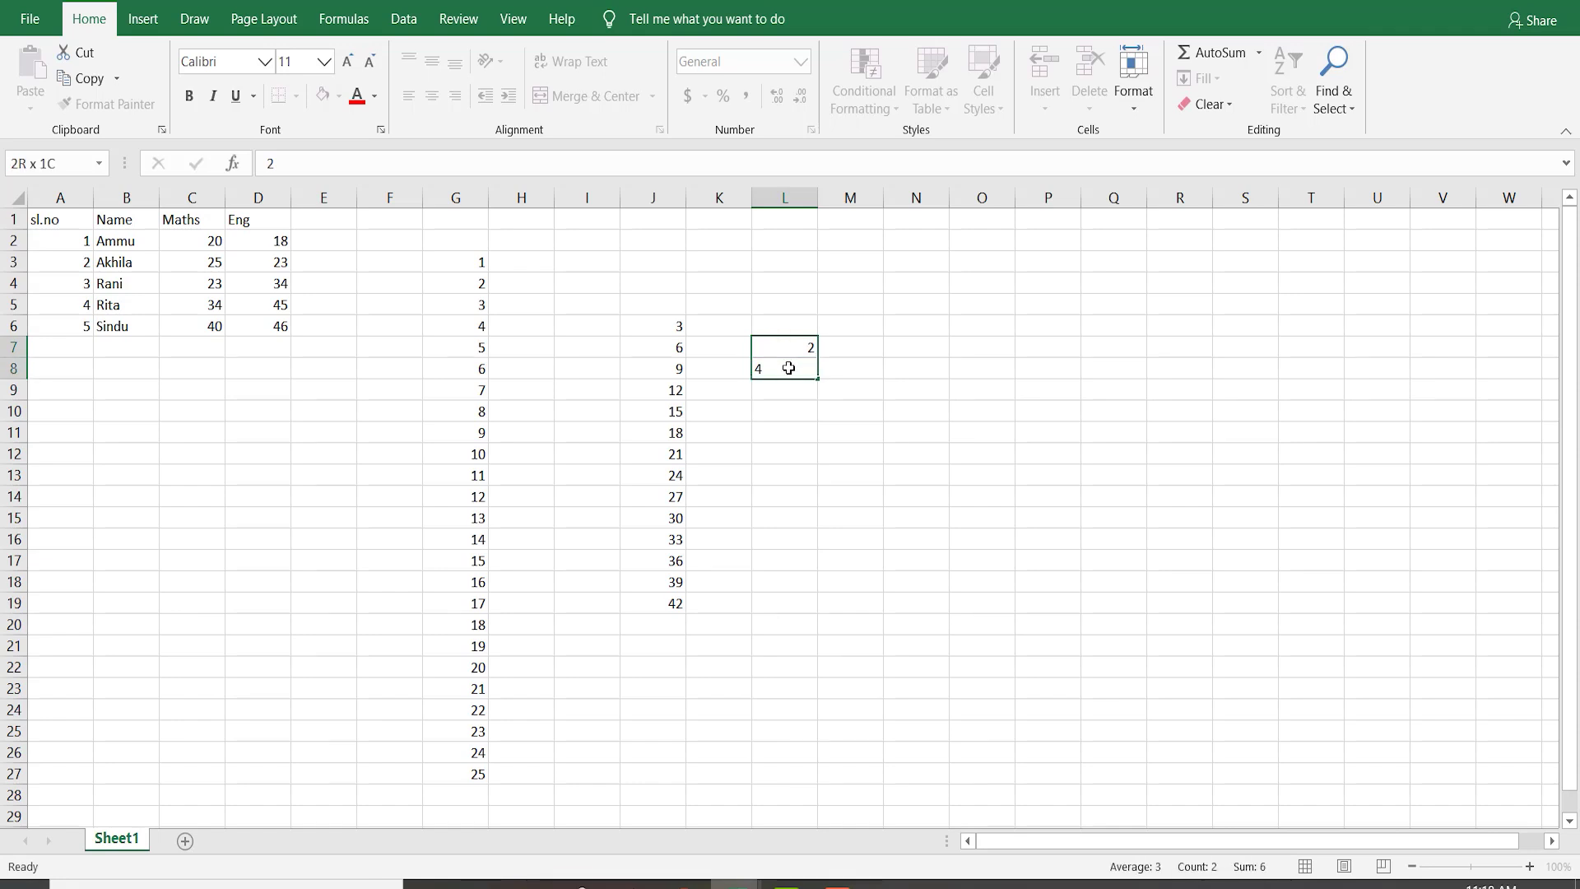
pyautogui.moveTo(789, 368); pyautogui.dragTo(789, 368)
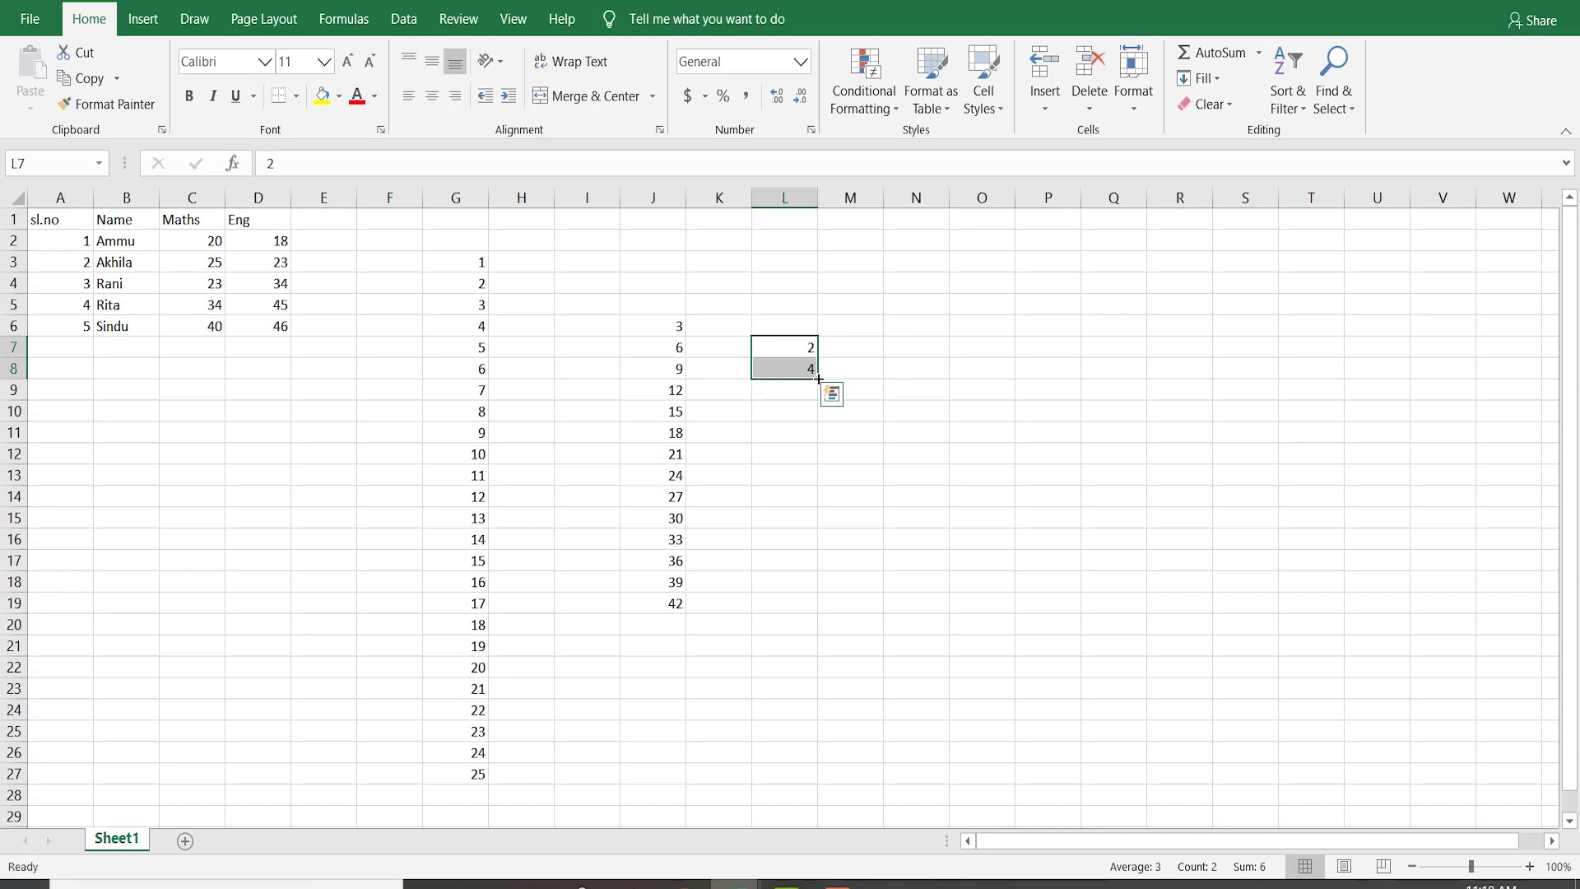
pyautogui.moveTo(817, 378); pyautogui.dragTo(844, 600)
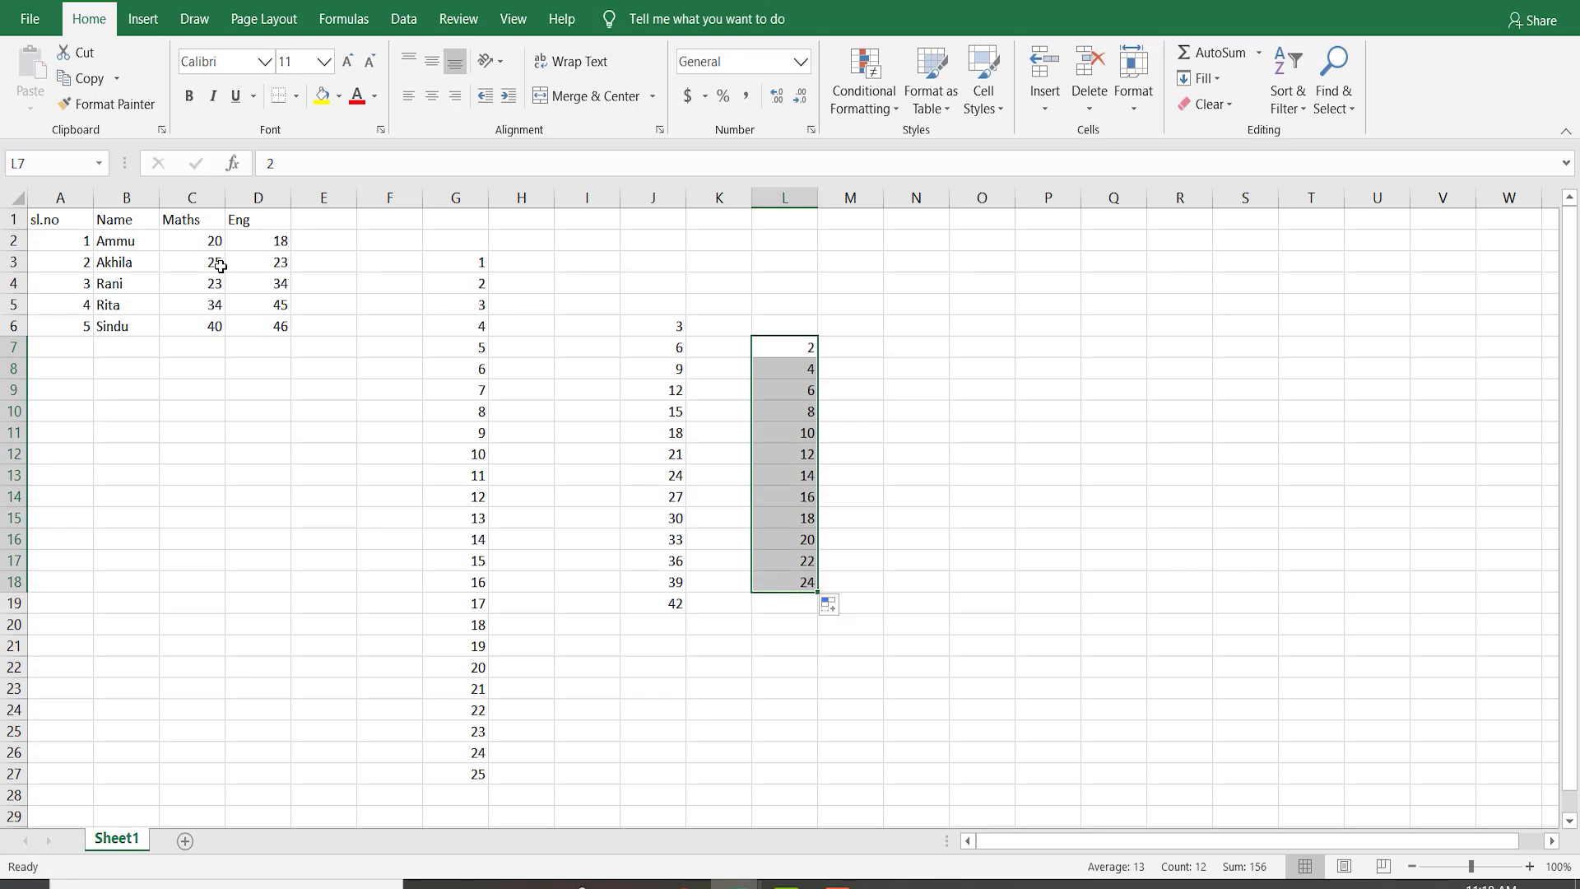
# - Insert an entire new column D before the Eng column
pyautogui.click(241, 263)
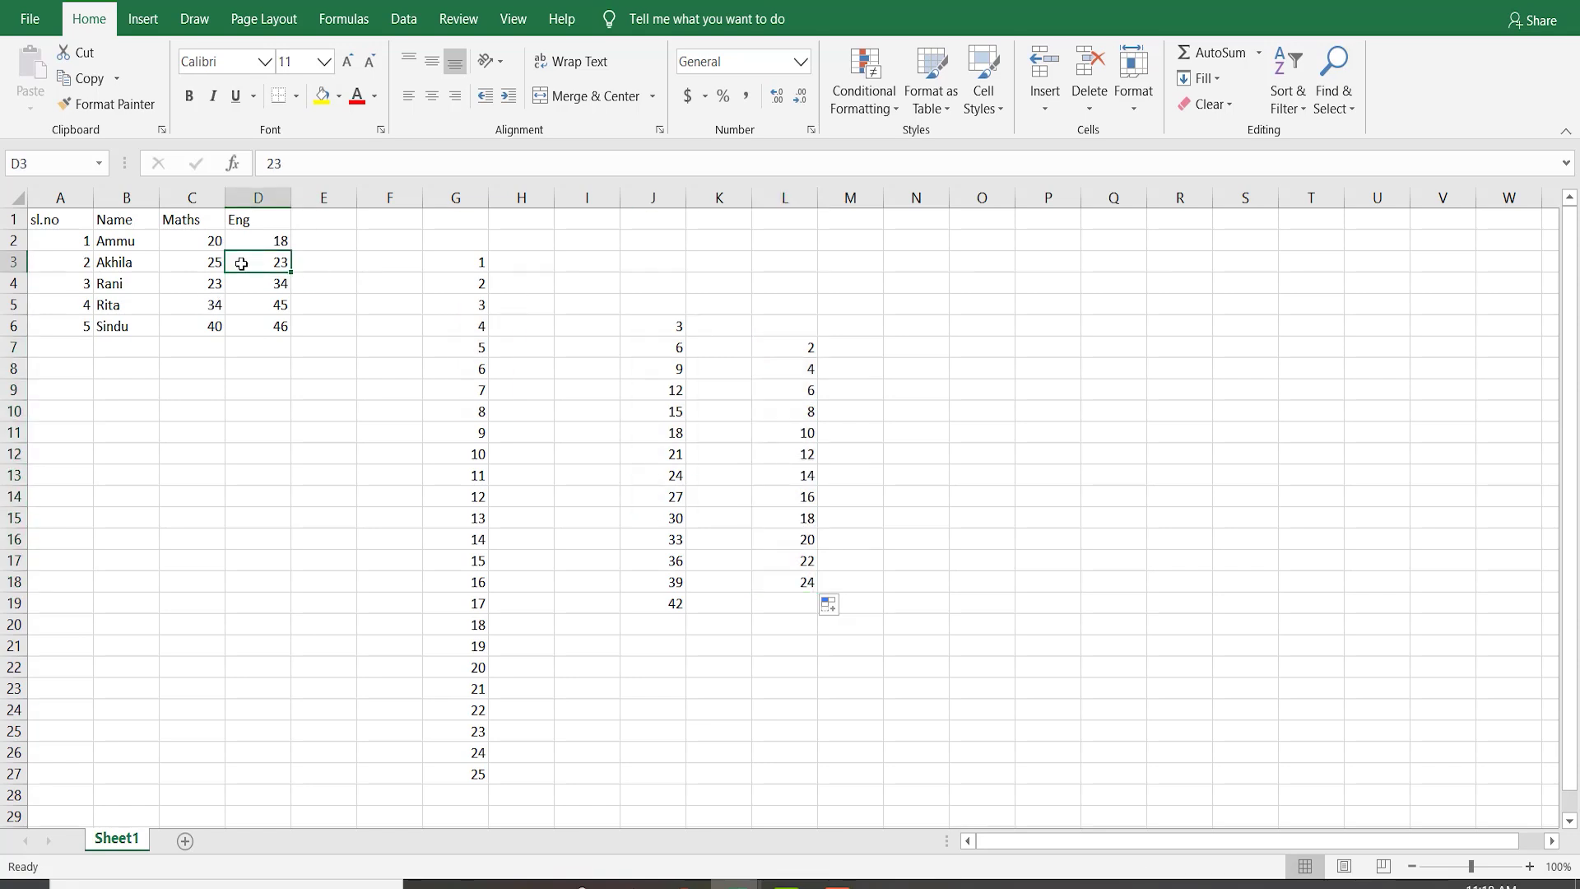
pyautogui.rightClick(242, 263)
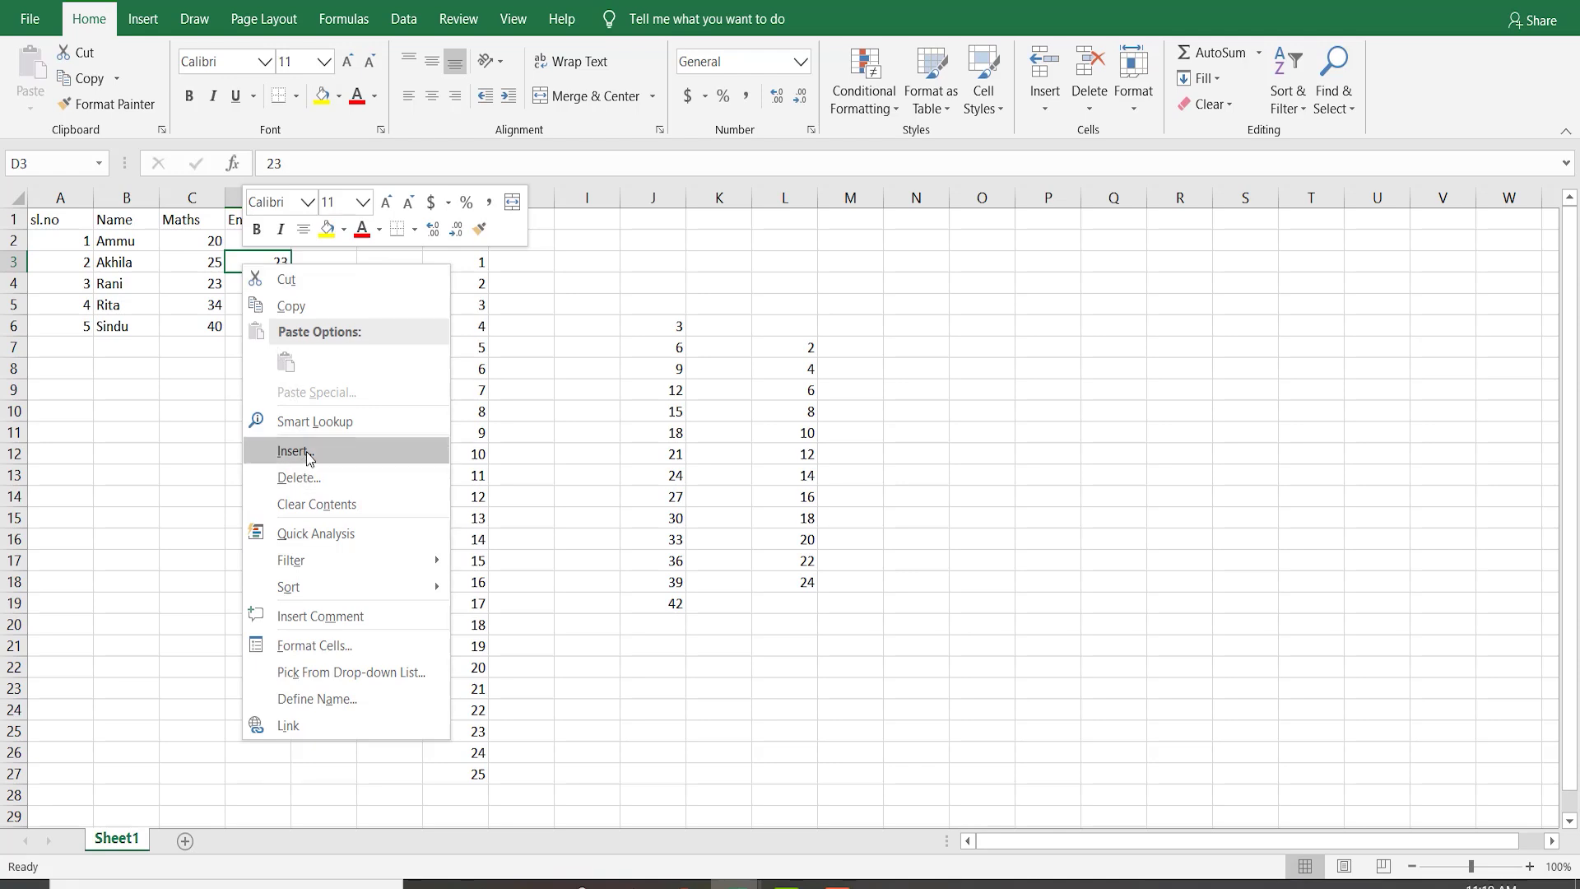
pyautogui.click(303, 454)
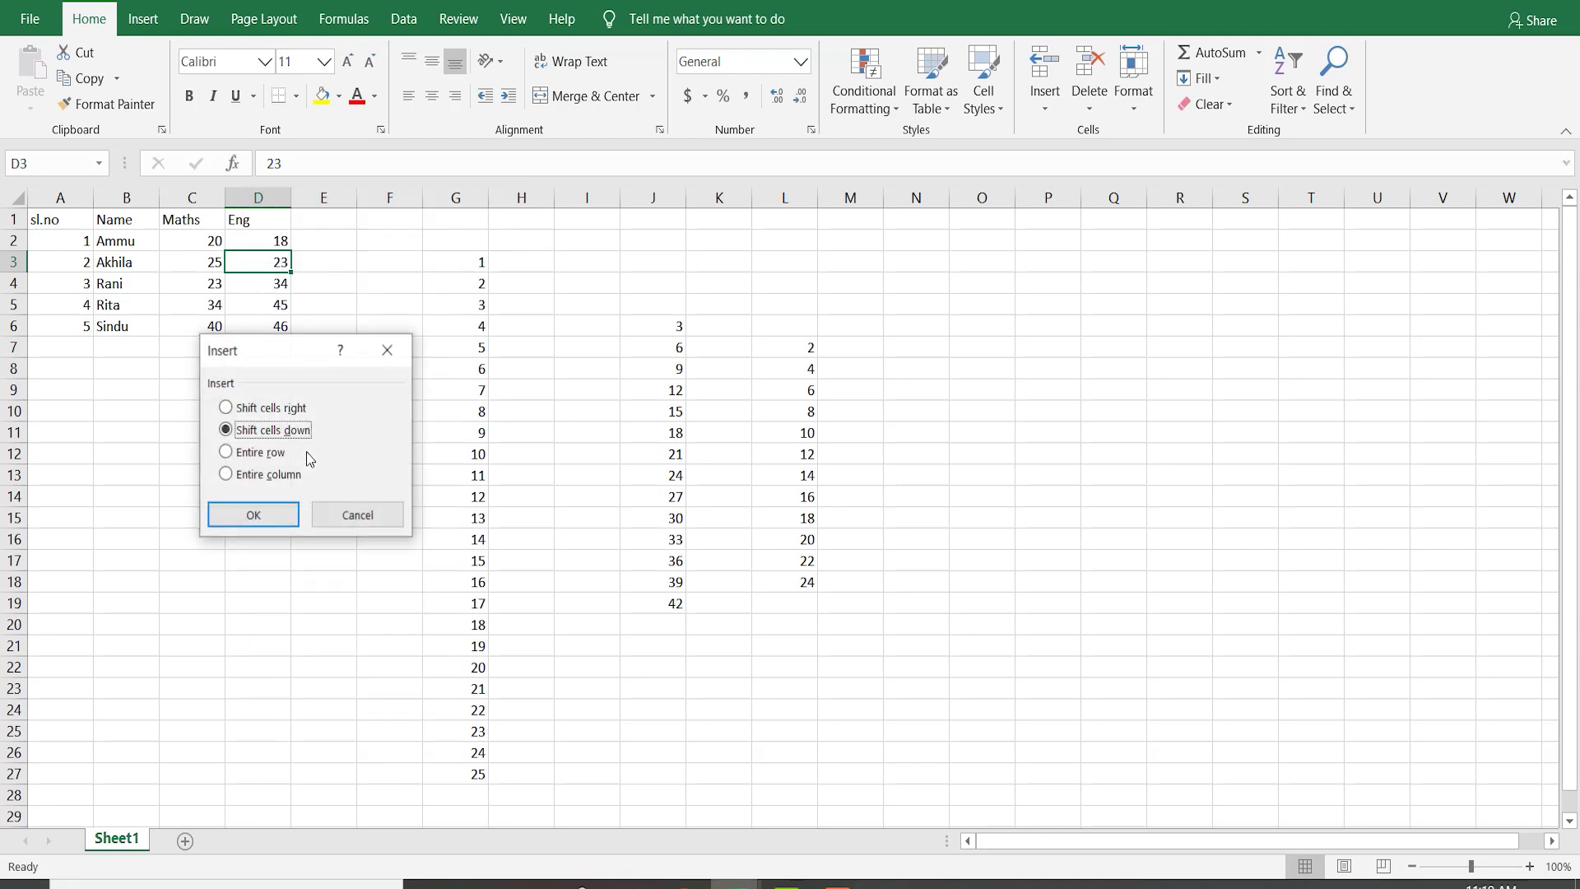
pyautogui.click(226, 475)
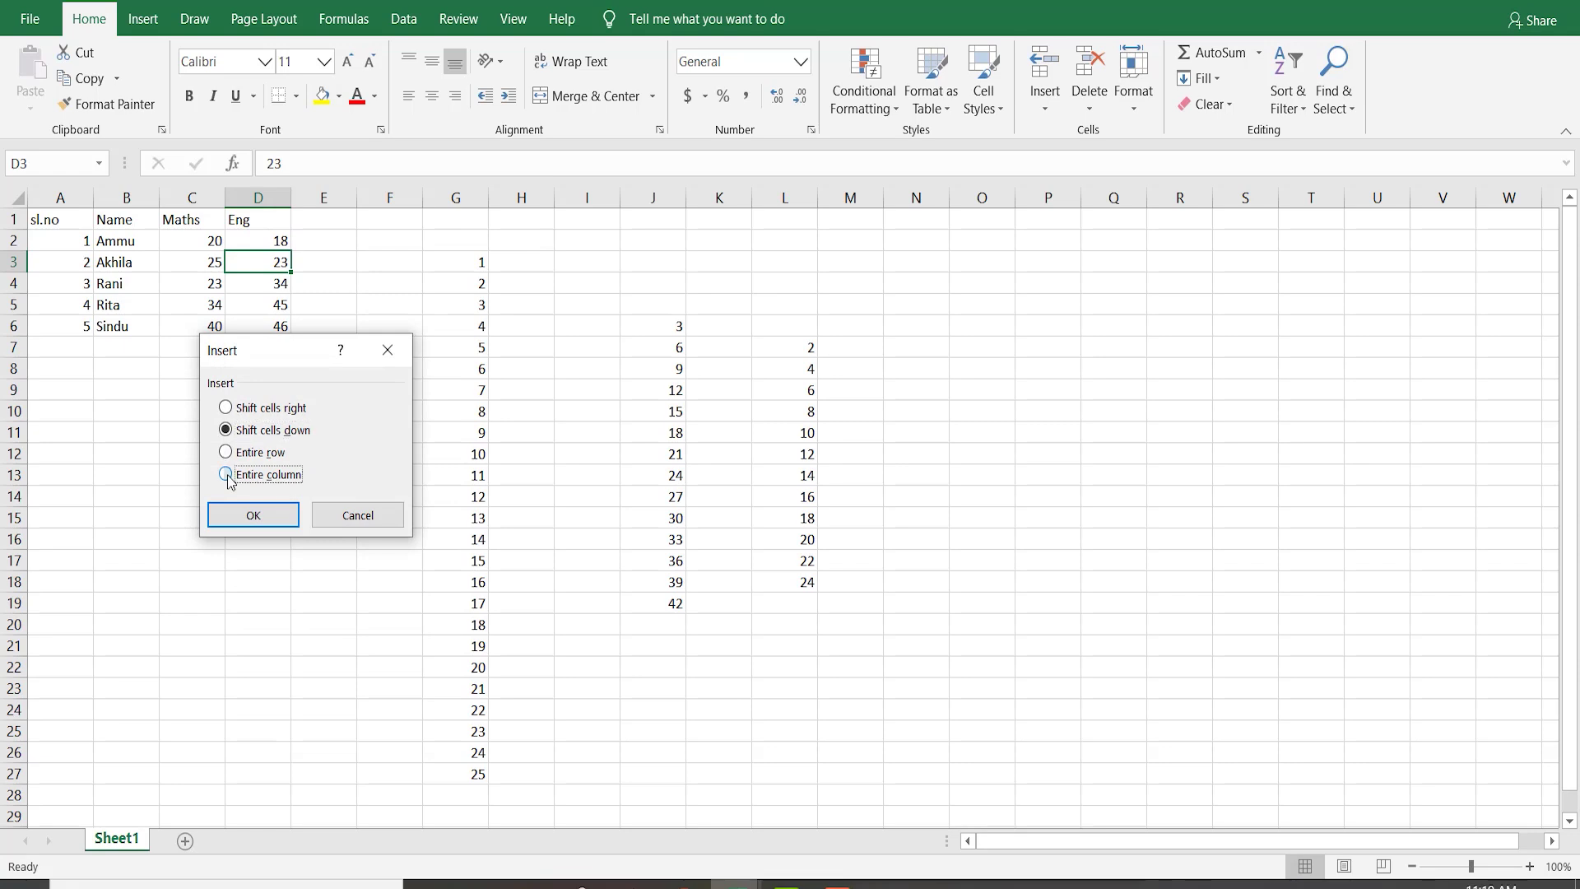
pyautogui.click(254, 516)
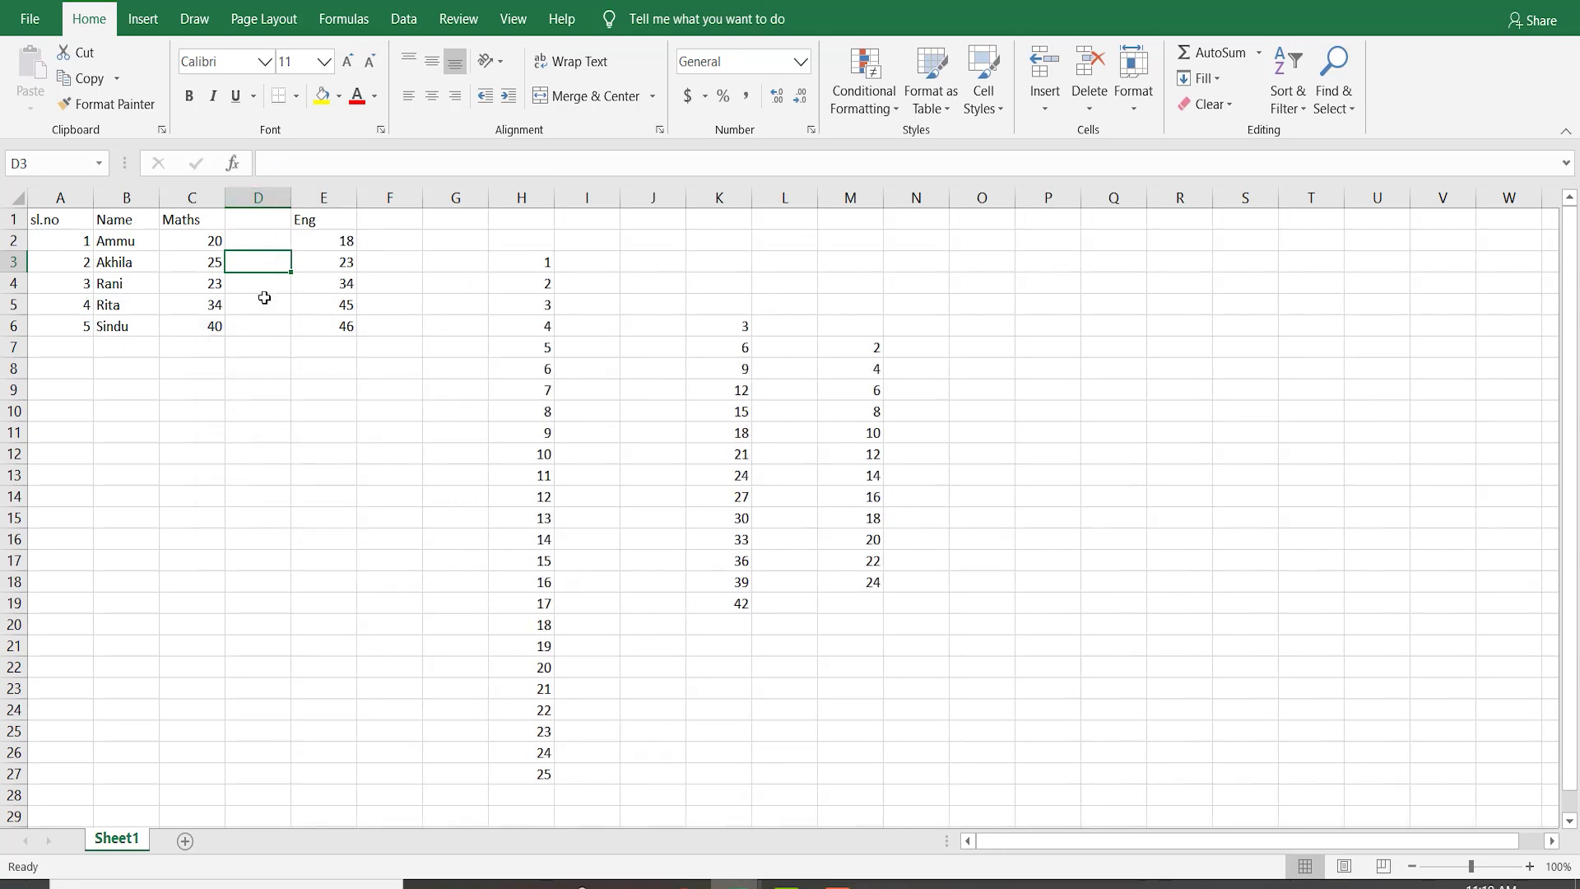
# - Head the new column 'sci' in D1
pyautogui.click(258, 219)
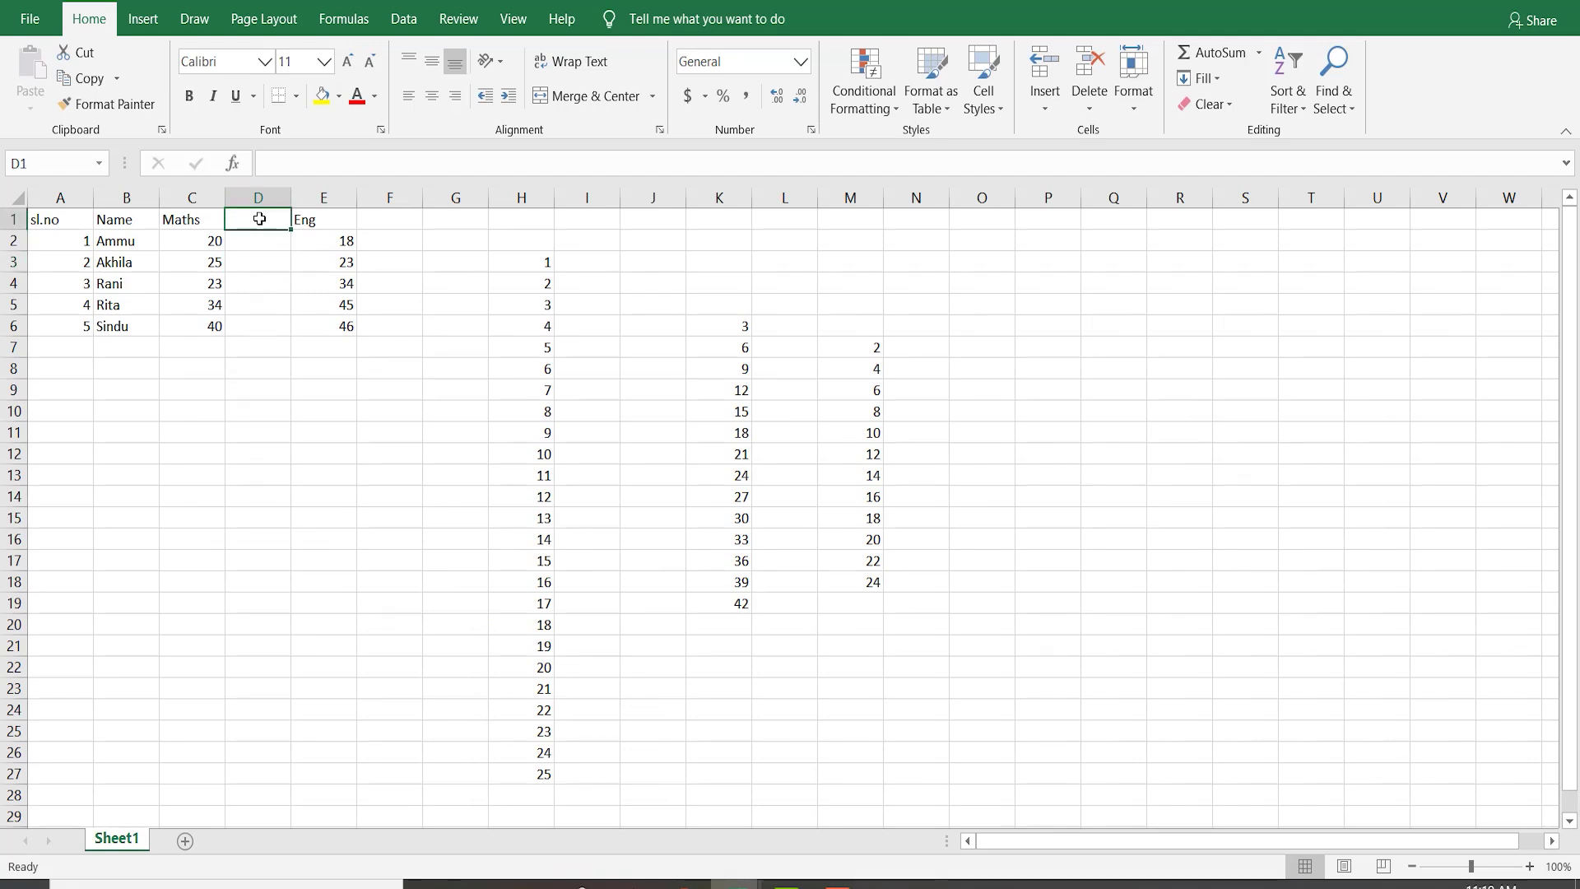
pyautogui.write('sci')
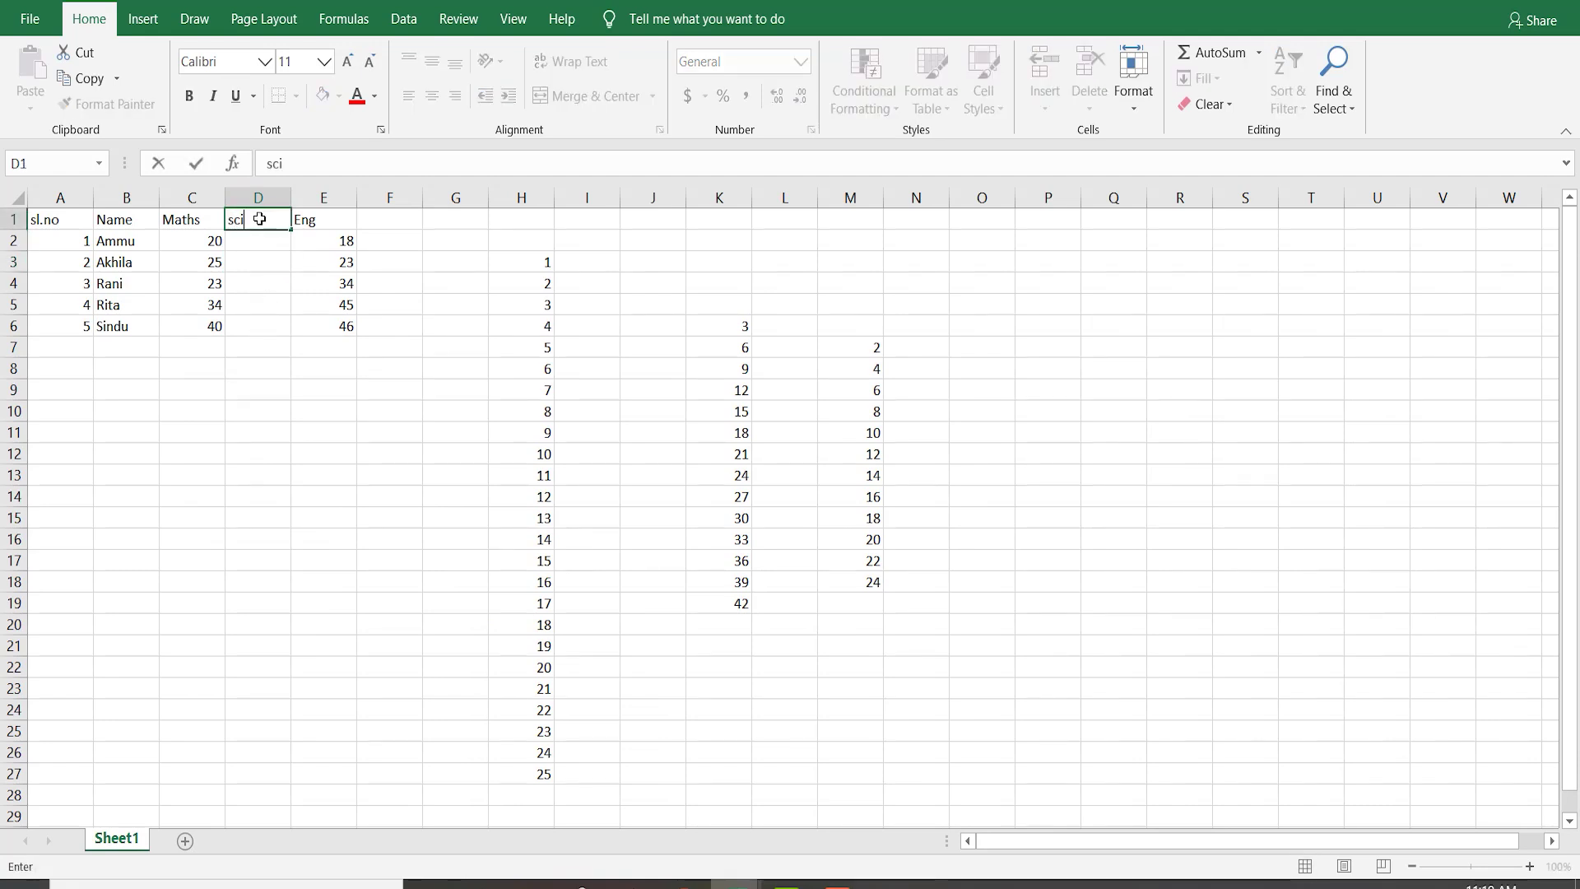
pyautogui.click(259, 287)
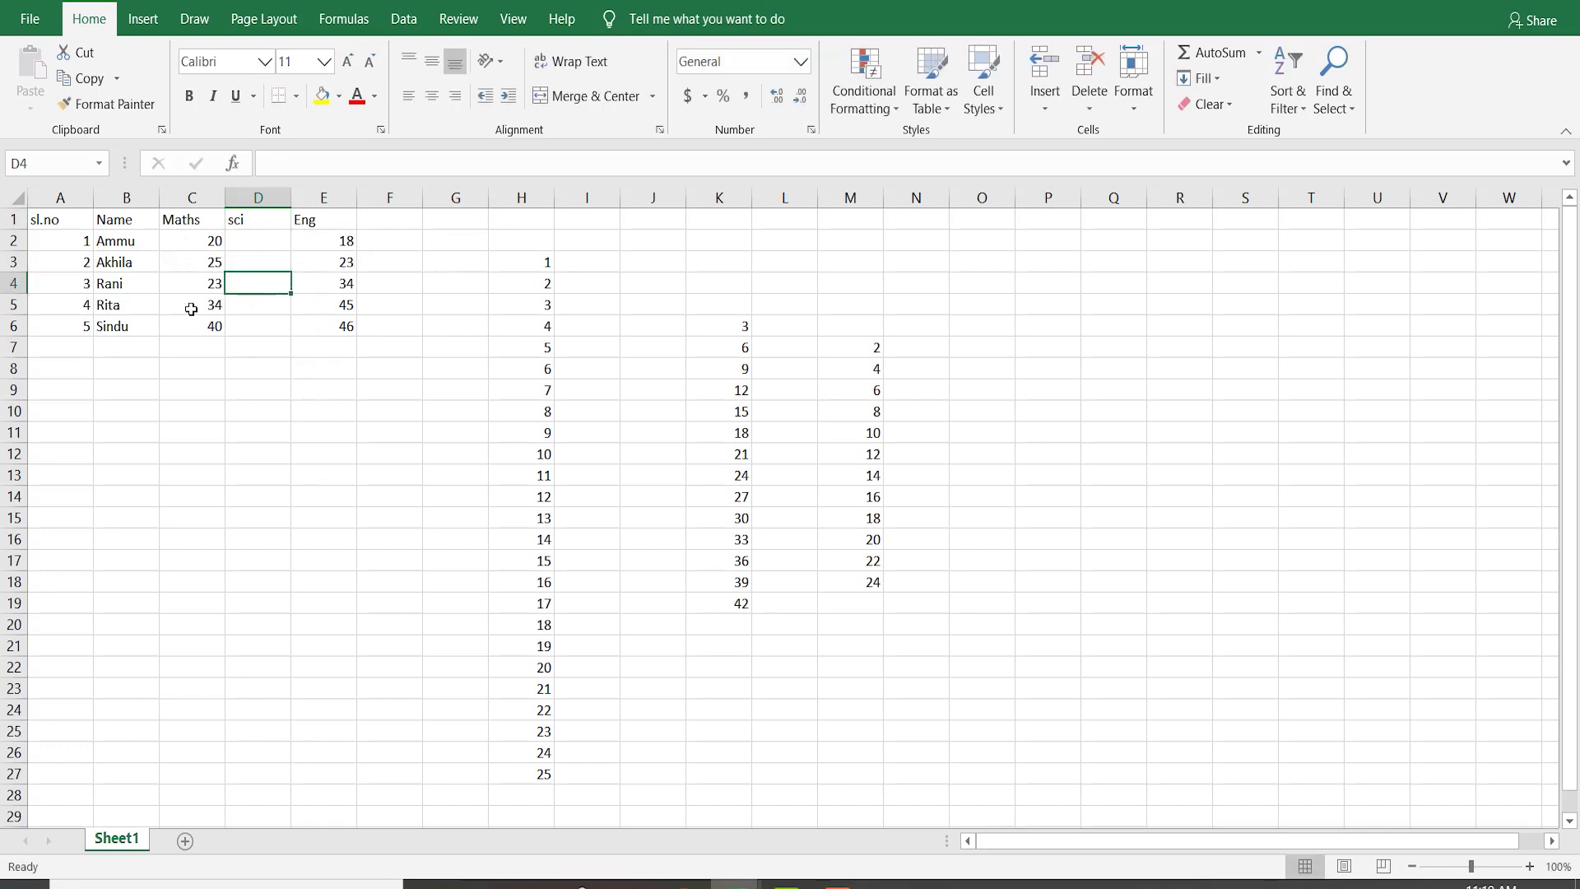
# - Insert an entire blank row at row 4, between Akhila and Rani
pyautogui.click(142, 283)
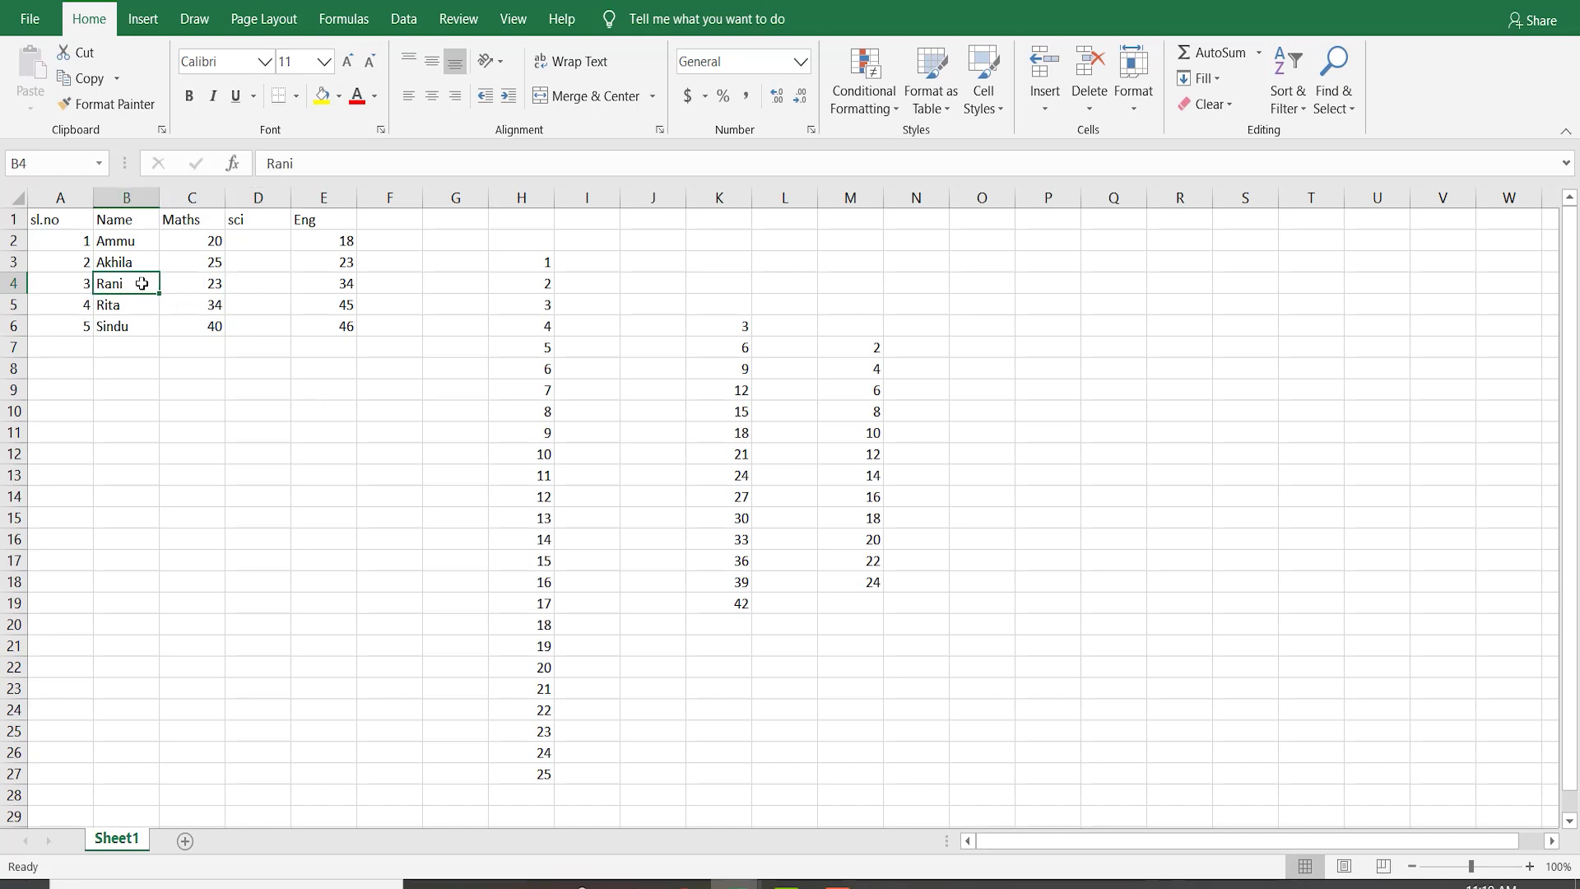
pyautogui.rightClick(142, 283)
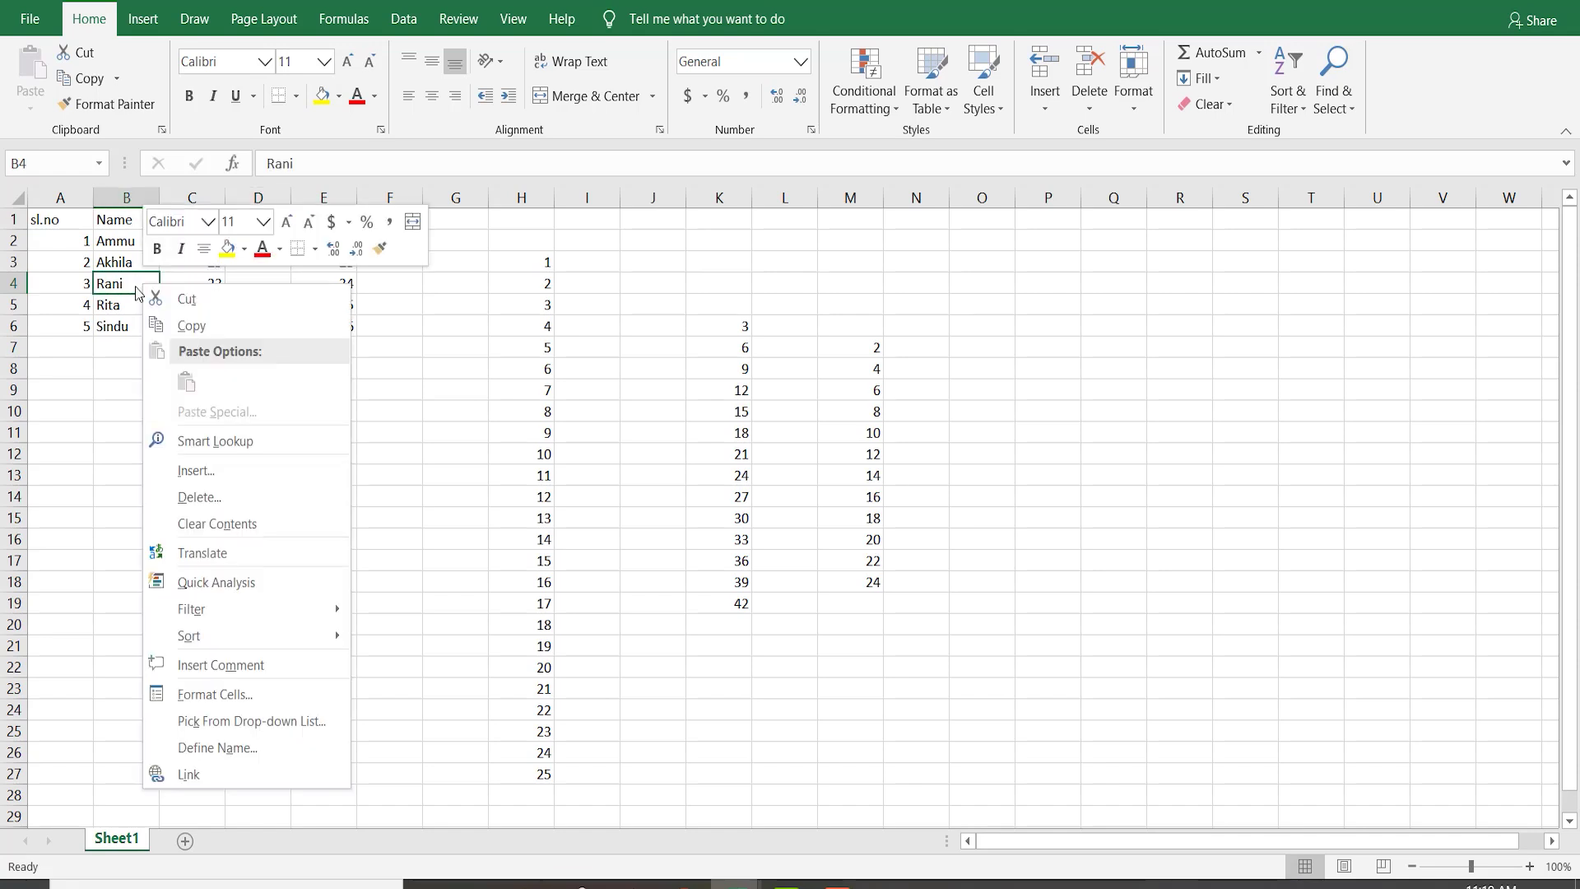
pyautogui.click(206, 471)
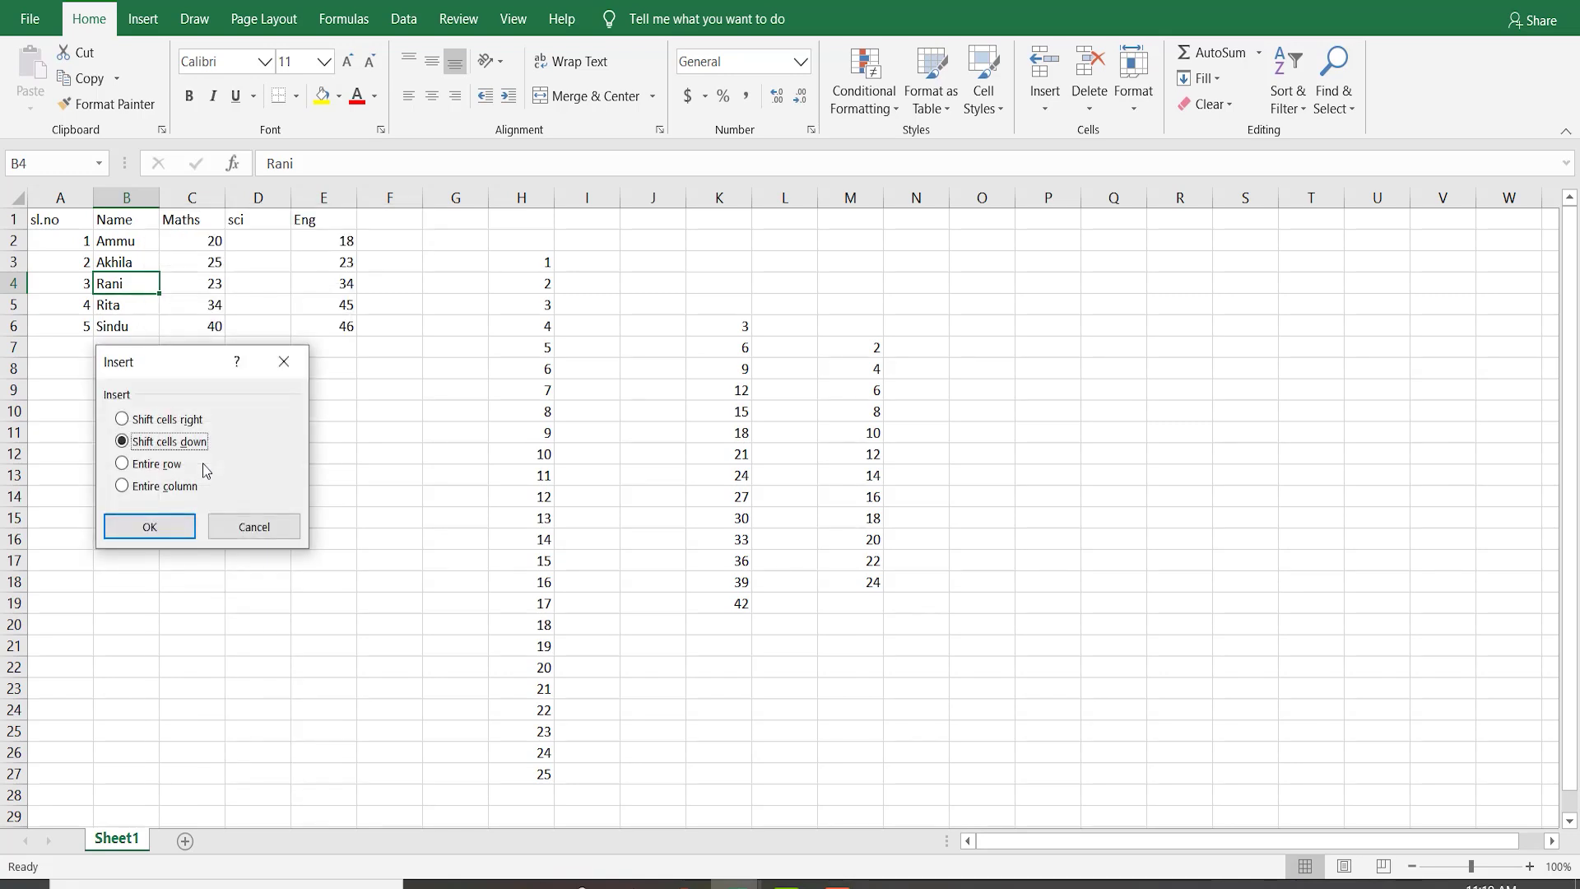
pyautogui.click(123, 464)
pyautogui.click(149, 527)
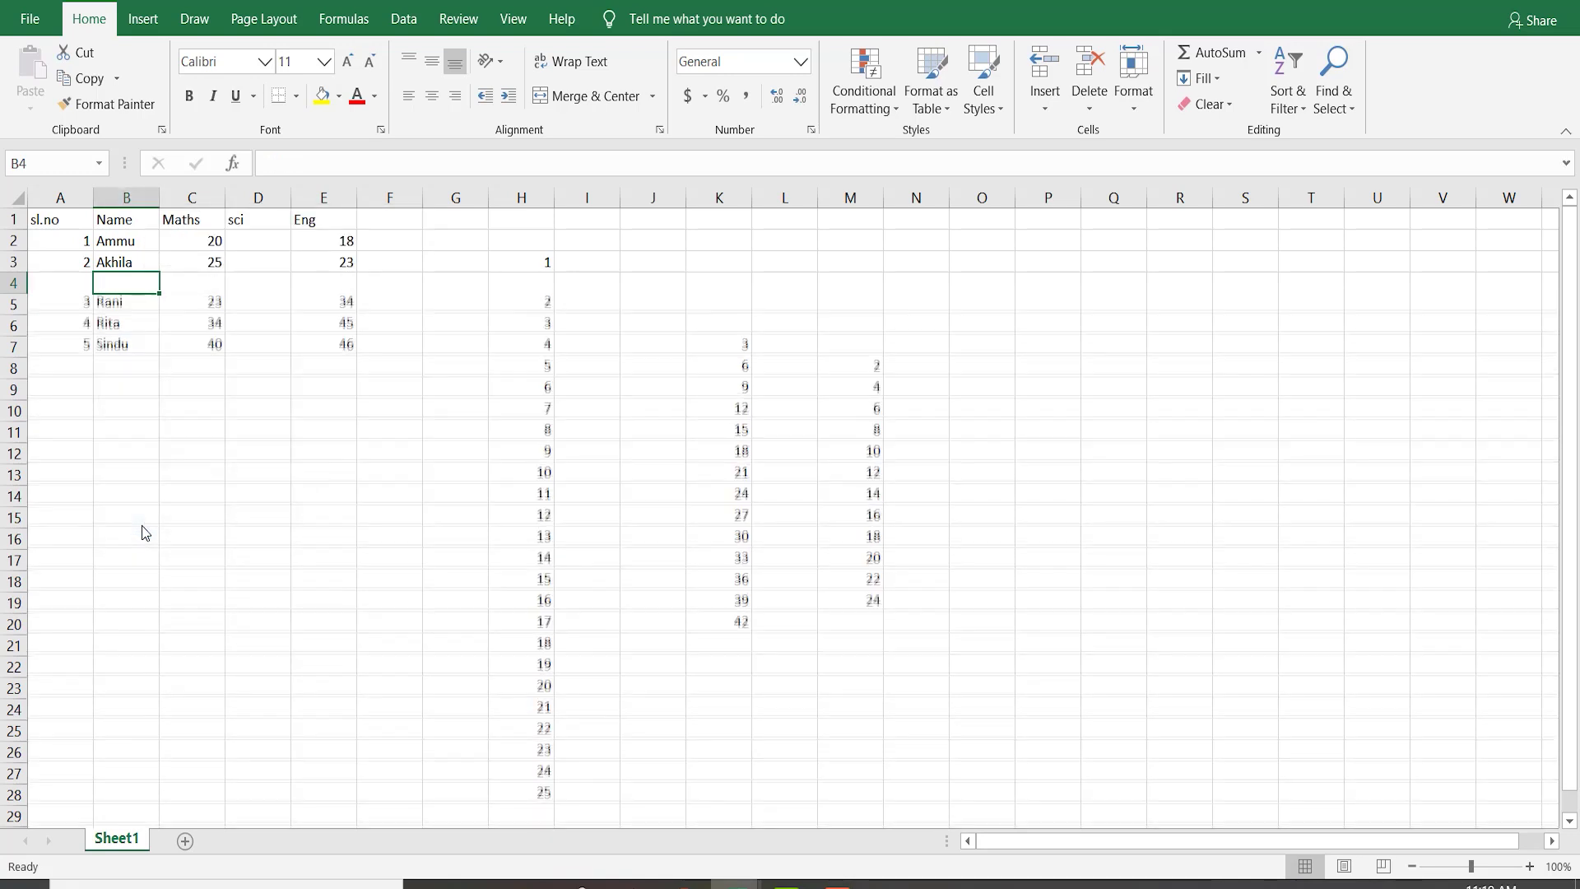